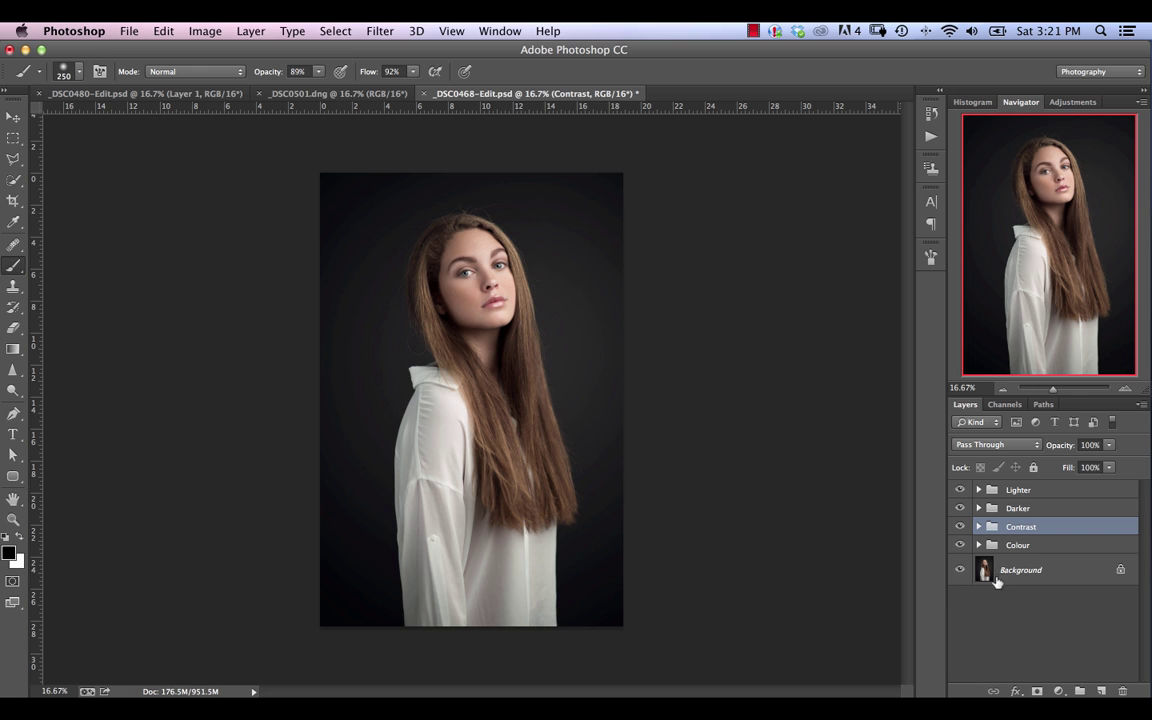
left_click(990, 444)
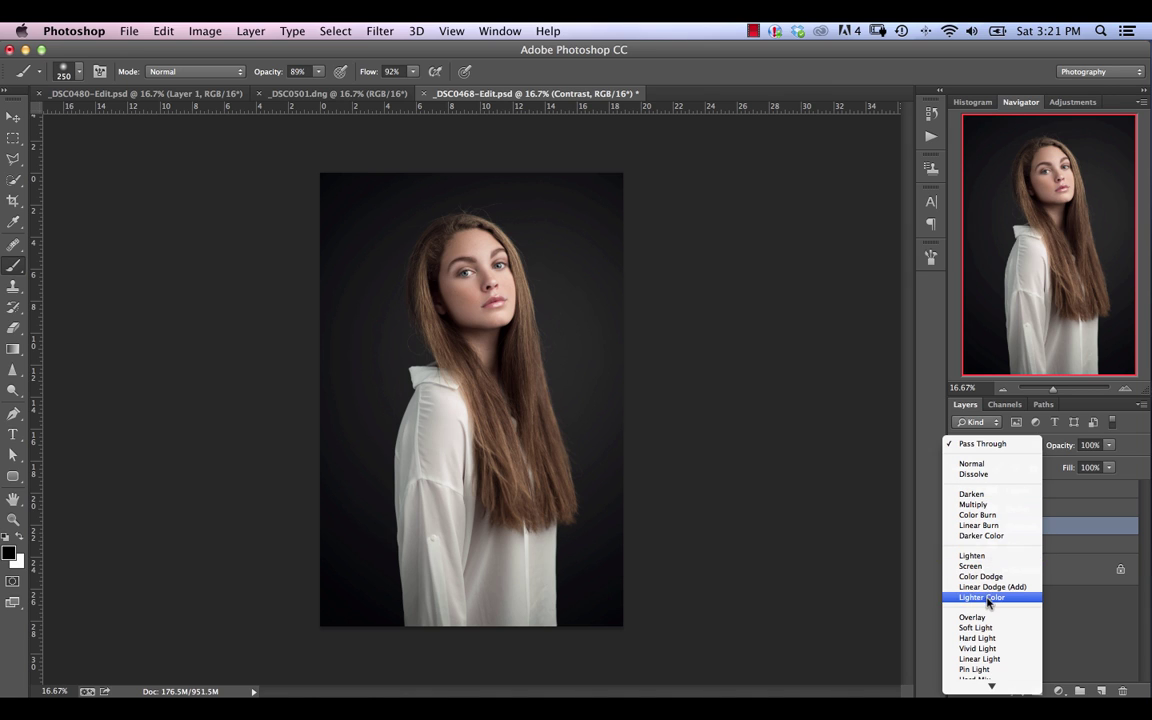
scroll(988, 590, "down", 4)
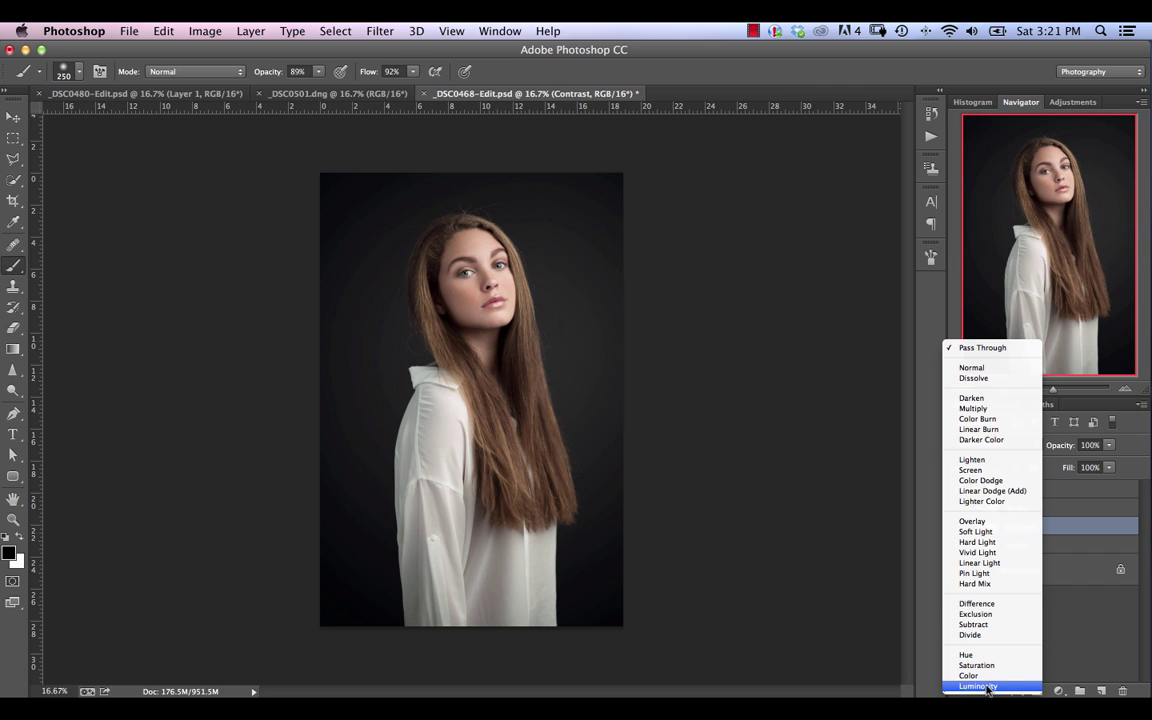
left_click(1077, 621)
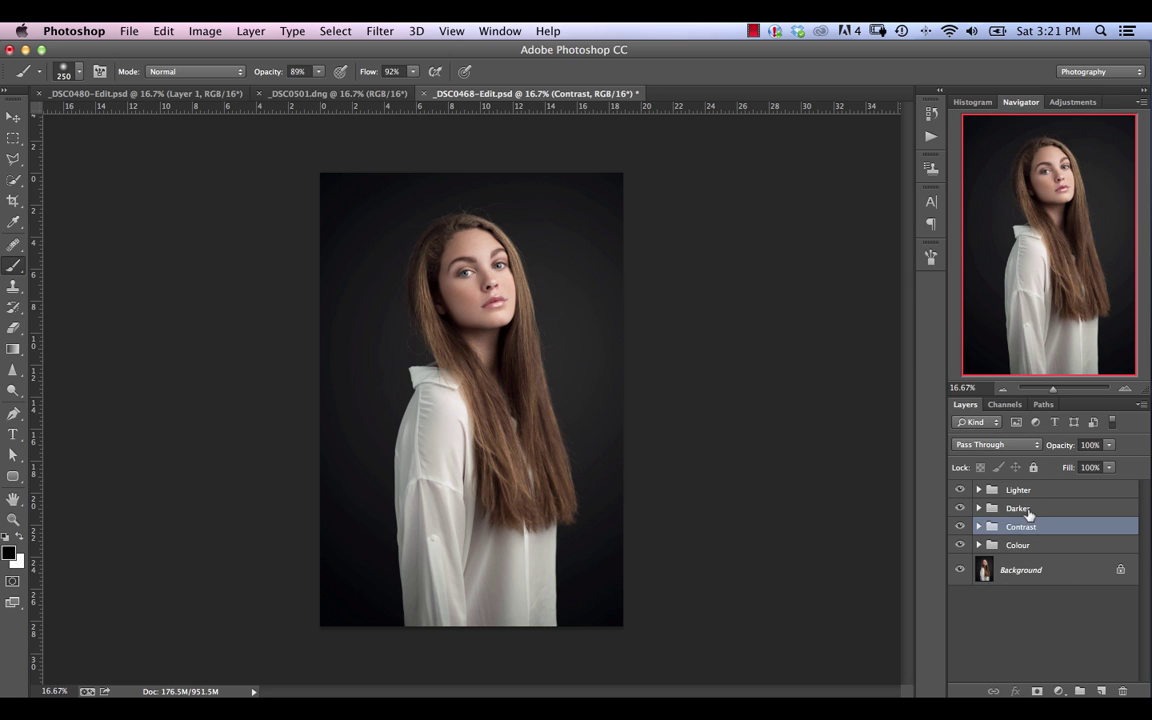
- Expand the Darker group, show the gradient layer Layer 4 and set its blend mode to Darken
left_click(978, 509)
left_click(978, 508)
left_click(1020, 533)
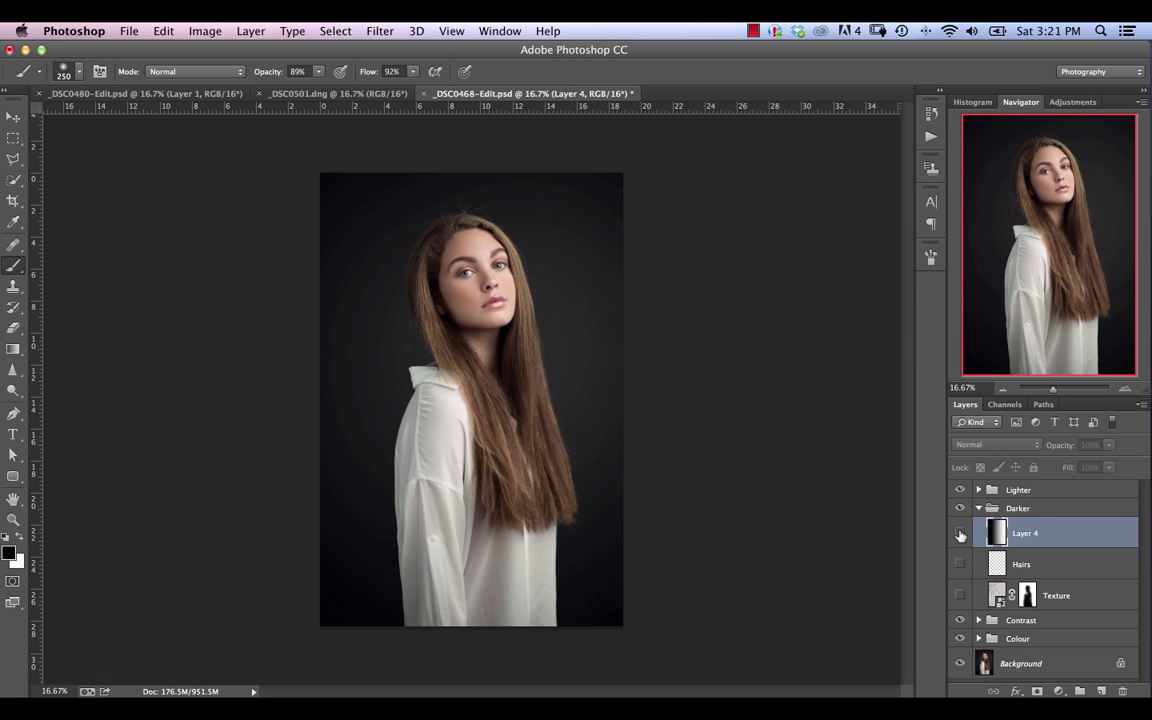
left_click(960, 533)
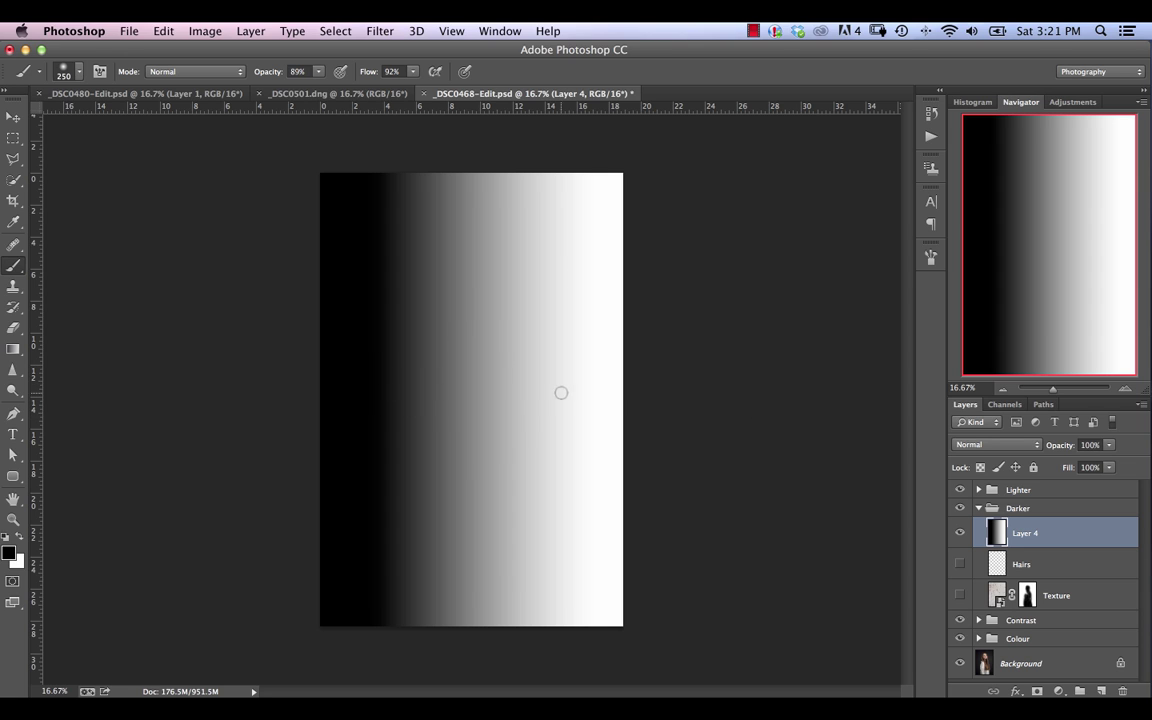
left_click(990, 443)
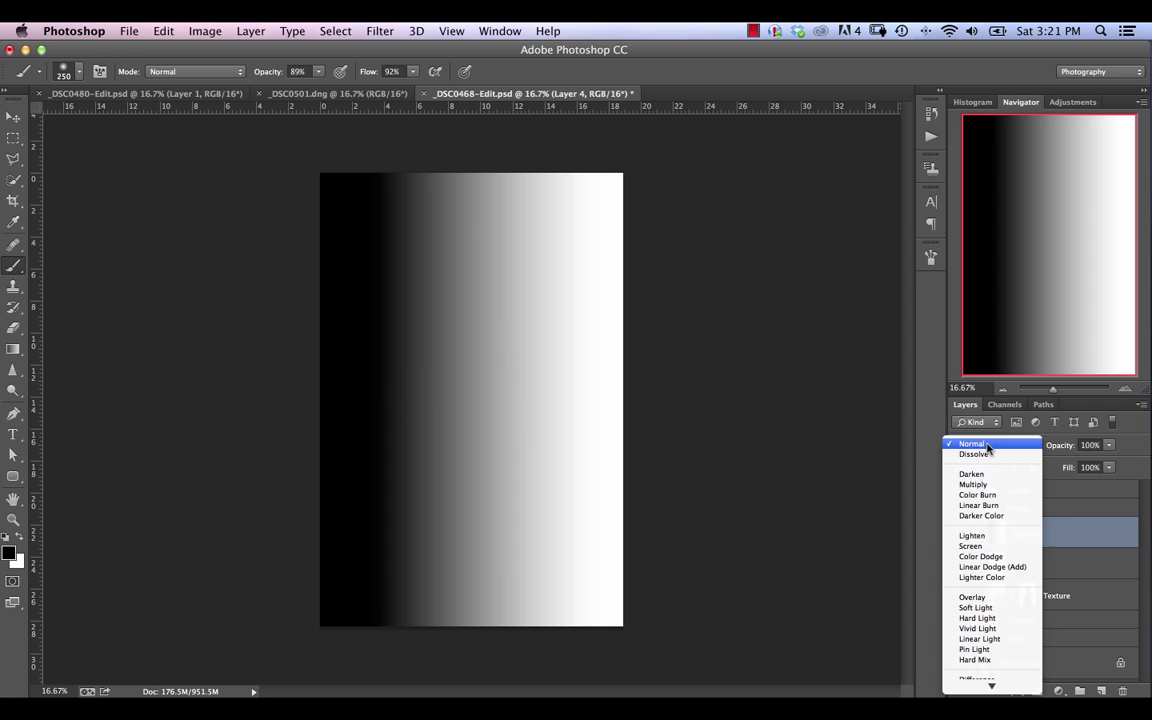
left_click(972, 476)
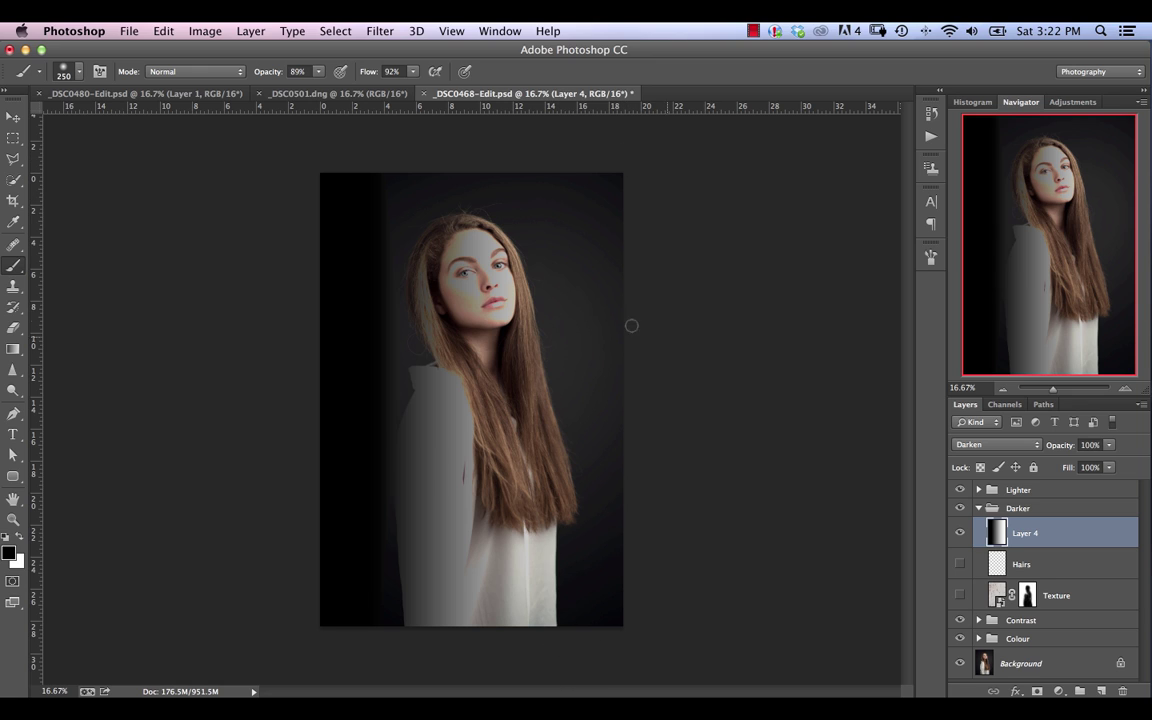
- Set Layer 4's blend mode to Multiply and hide the layer
left_click(1006, 446)
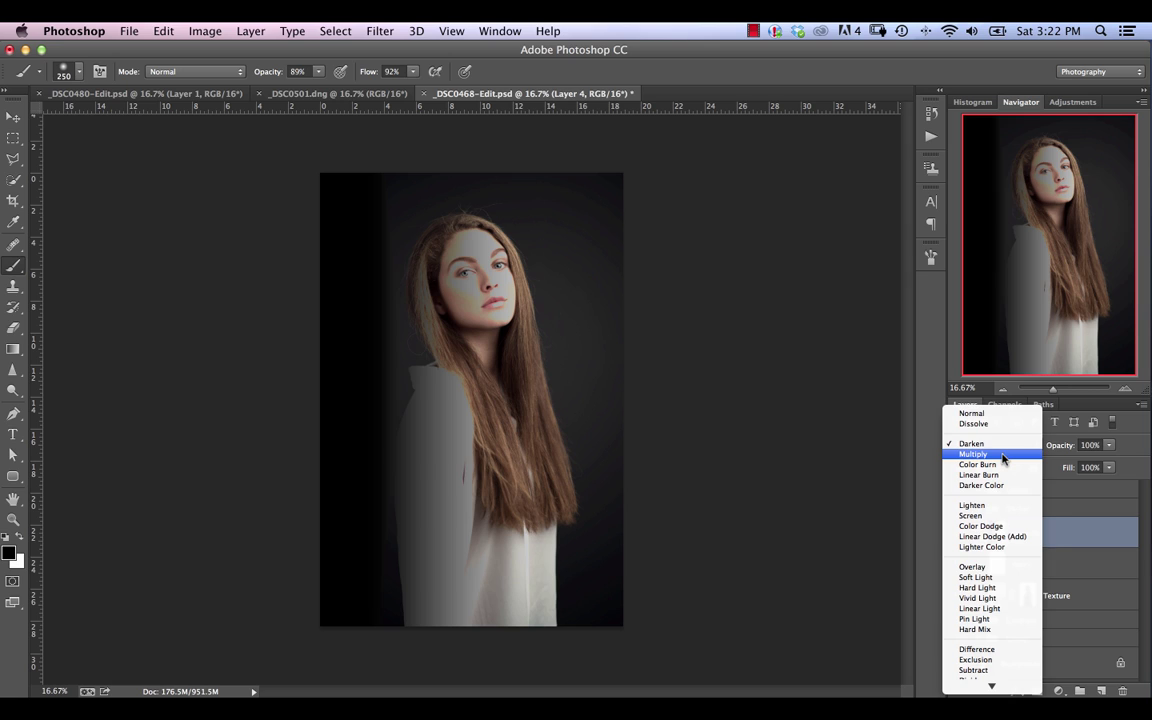
left_click(1003, 456)
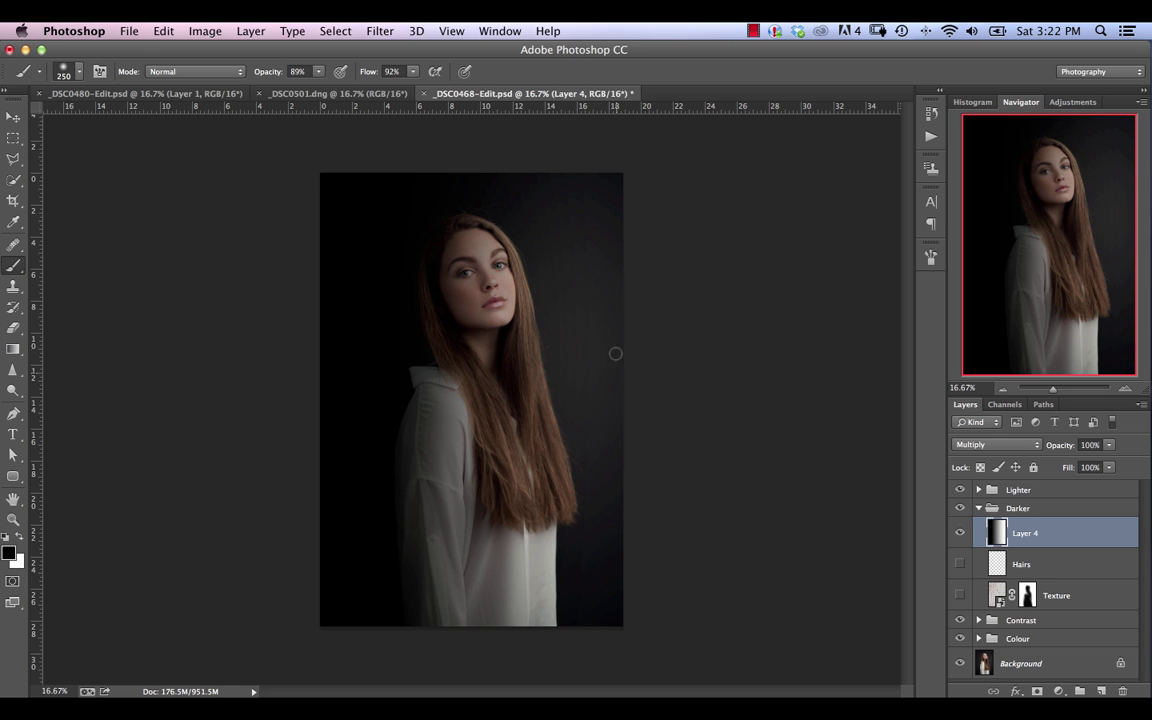
left_click(960, 533)
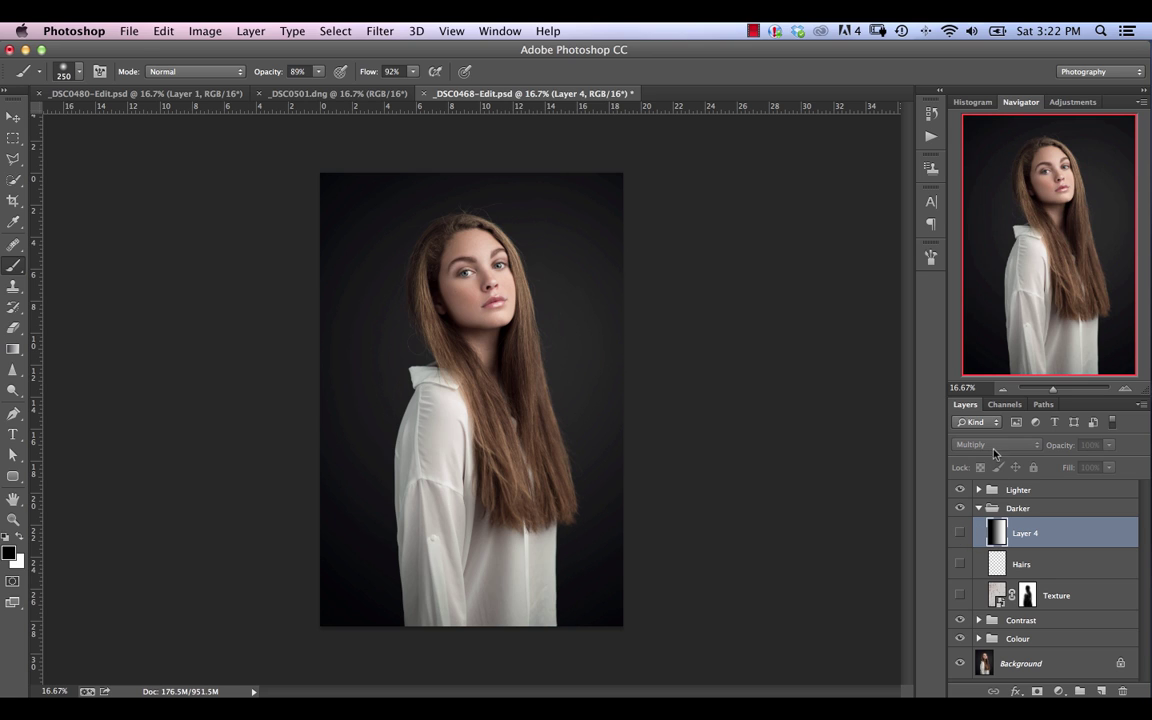
- Show the Hairs layer in the Darker group and set its blend mode to Darken
left_click(1021, 564)
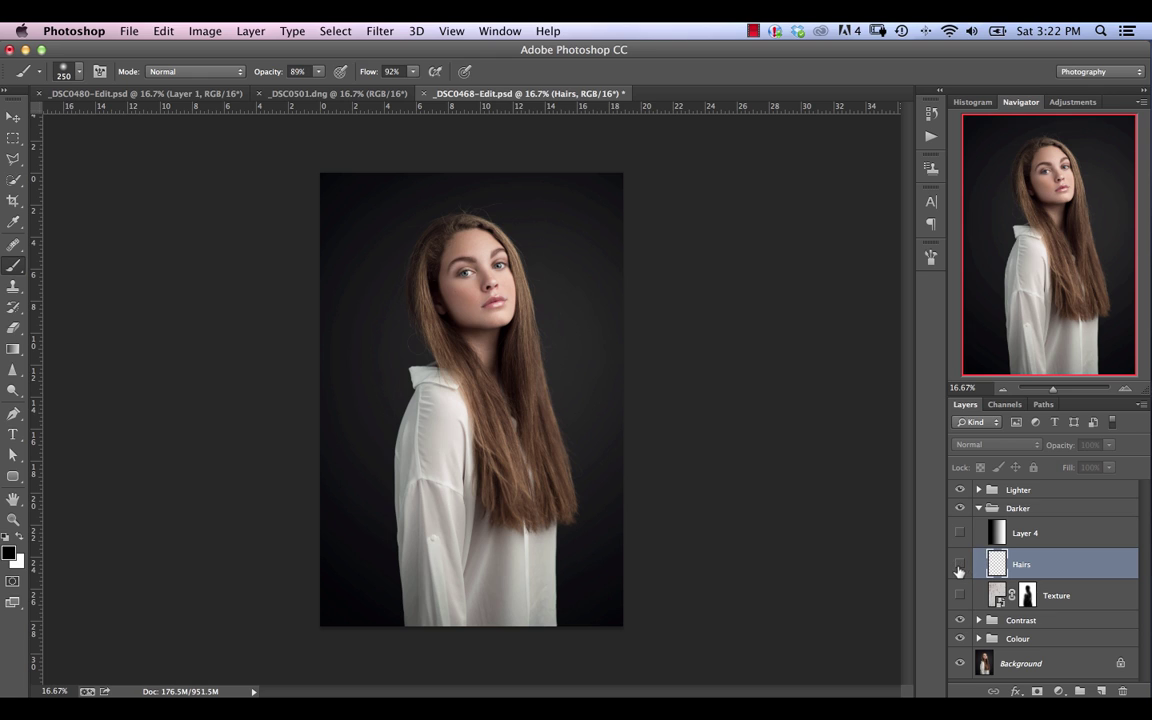
left_click(961, 569)
left_click(995, 444)
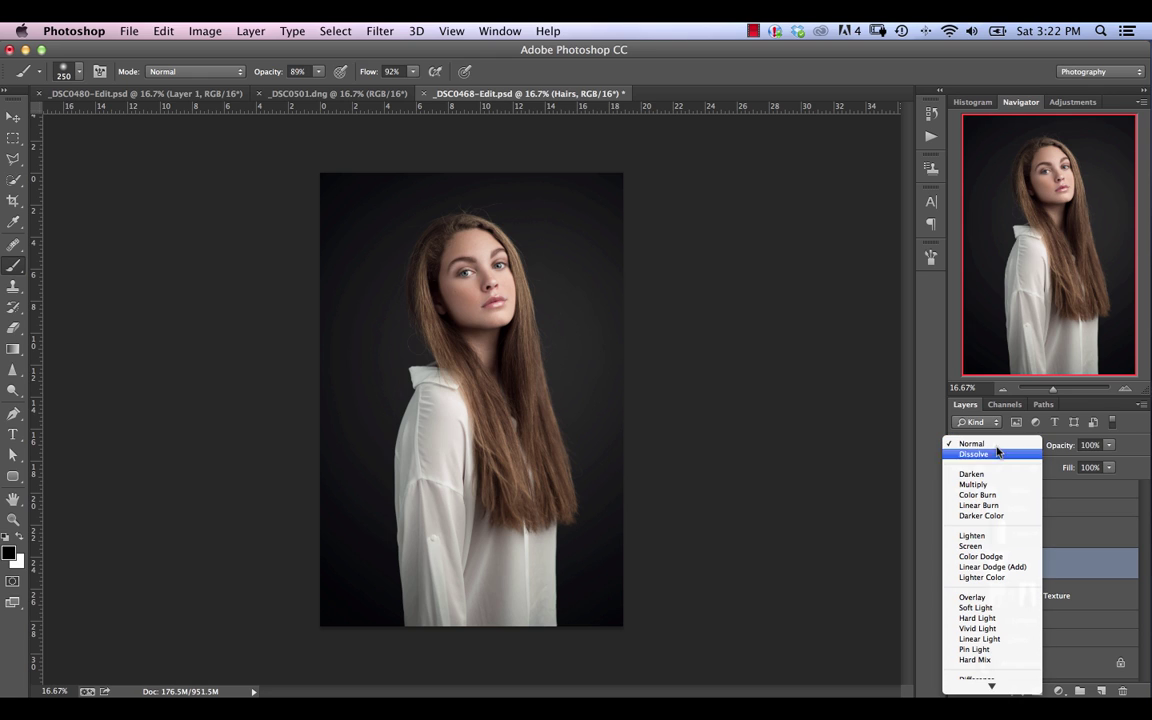
left_click(990, 476)
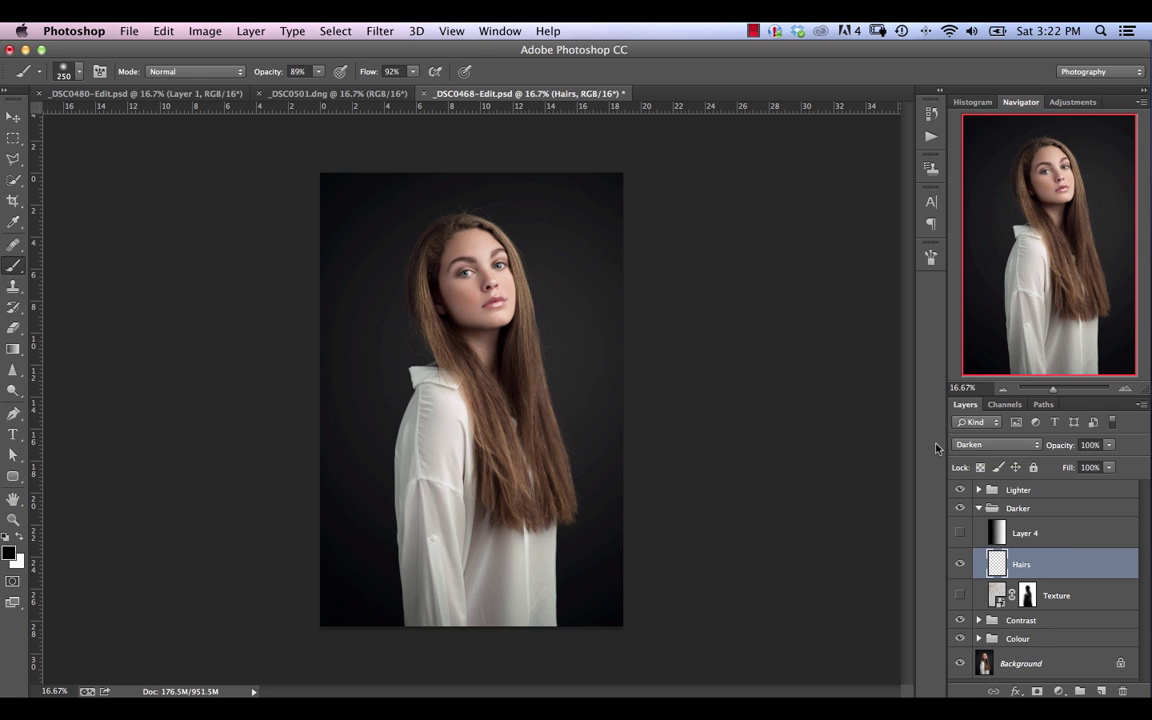
- Activate the Clone Stamp tool for retouching around the model's face and hair on the Hairs layer
key("super+plus")
key("super+plus")
key("super+plus")
key("super+plus")
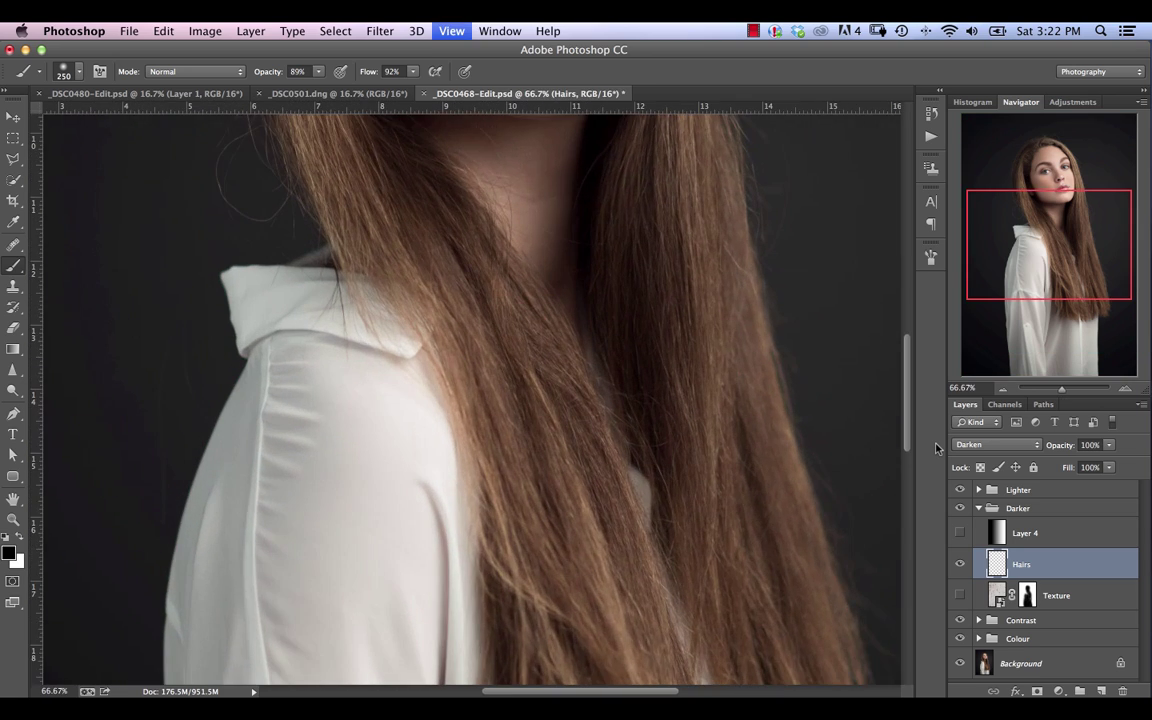
key("super+plus")
left_click_drag(1040, 240, 1043, 162)
key("s")
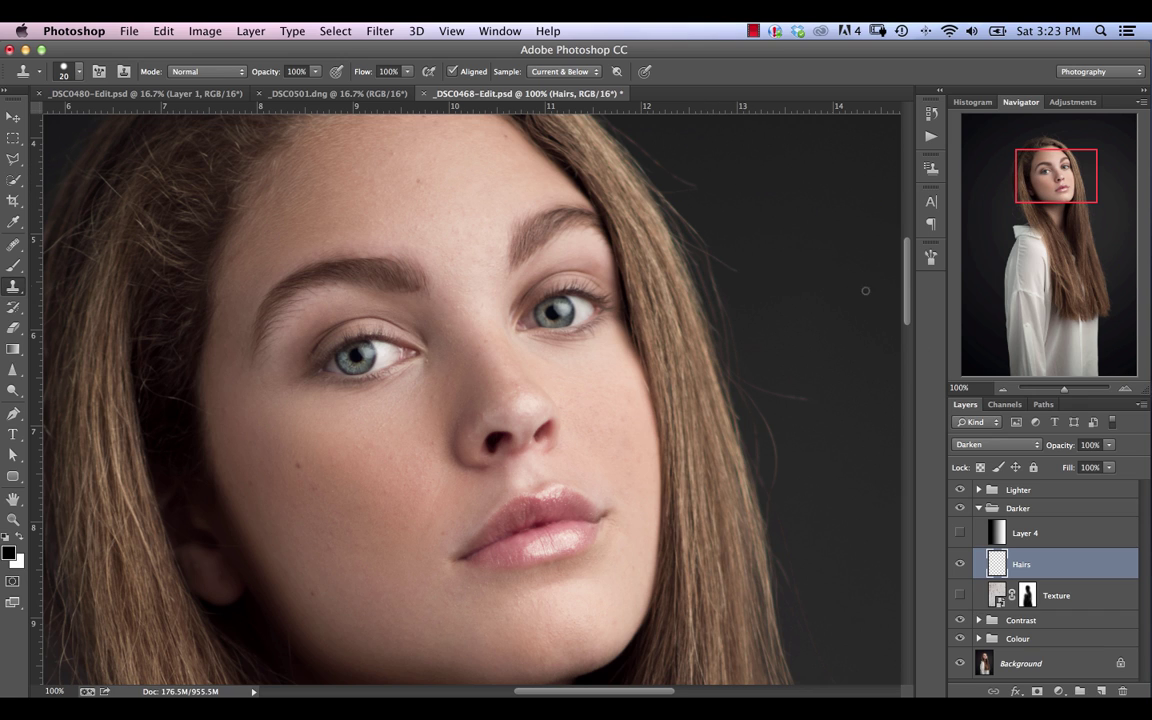
- Try the Normal blend mode on the Hairs layer and undo the change
left_click(990, 444)
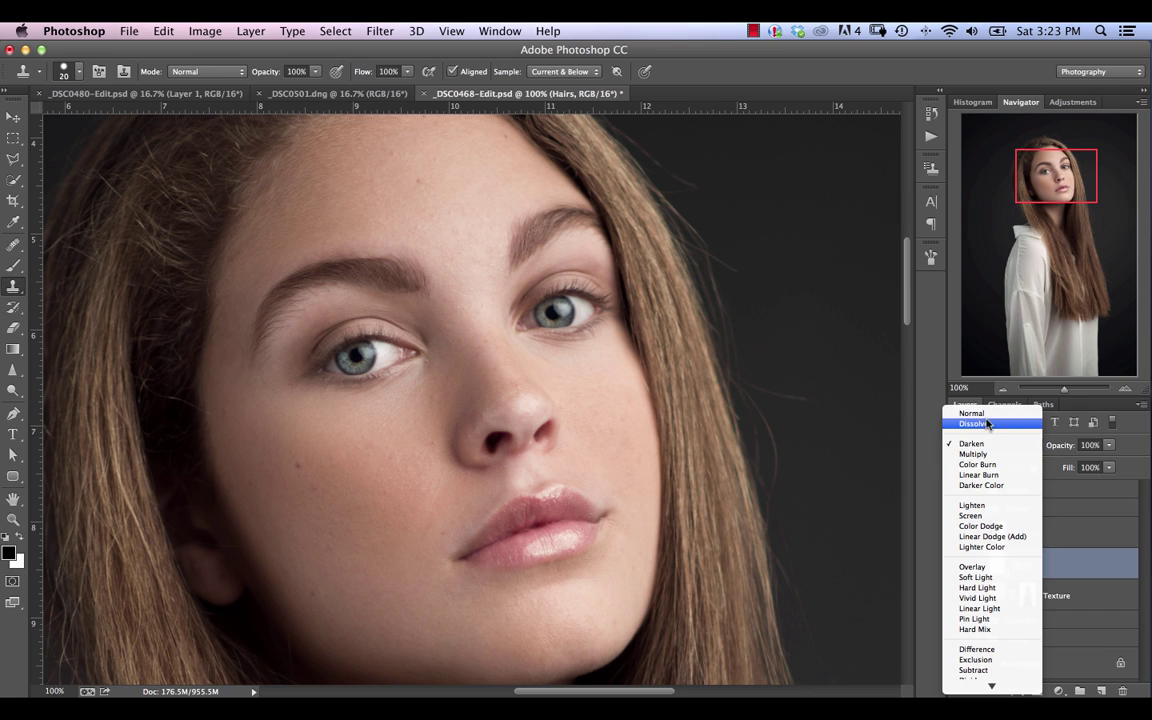
left_click(971, 413)
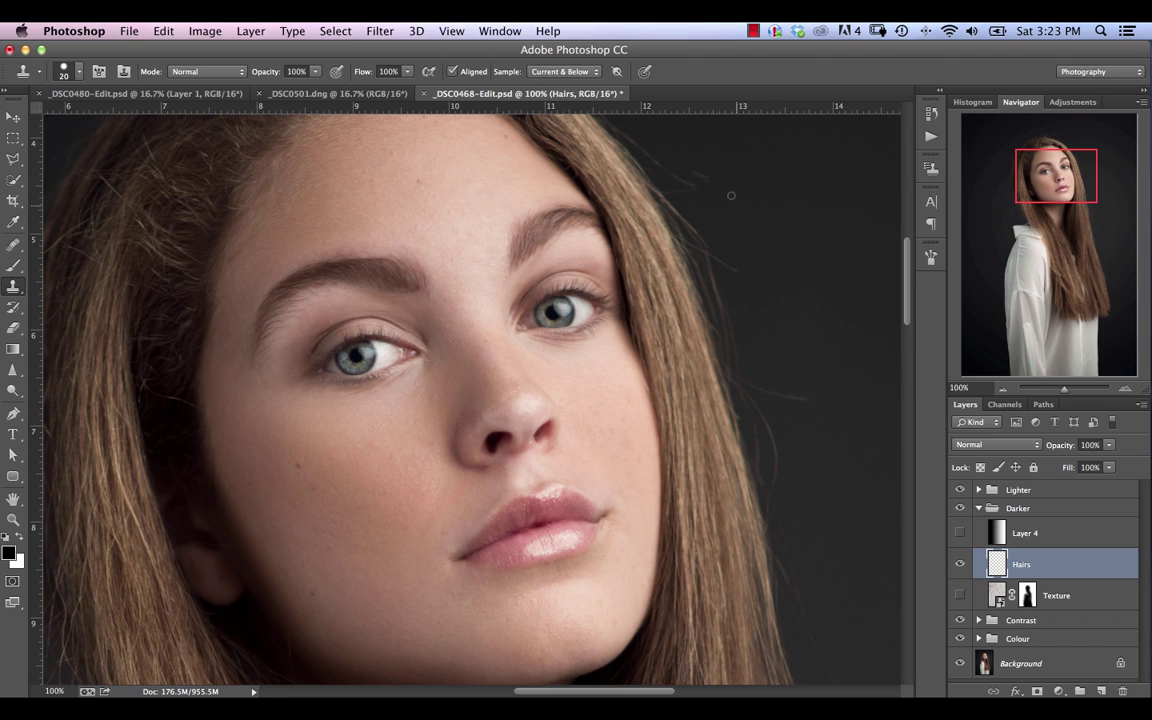
key("super+z")
left_click(996, 444)
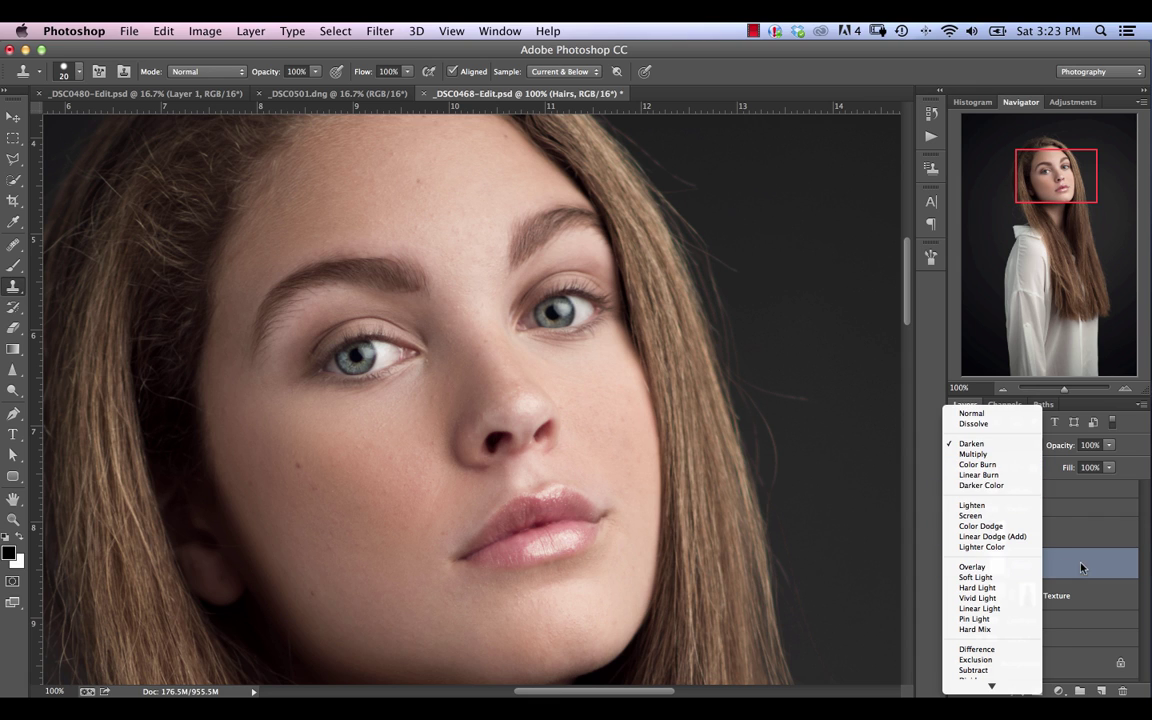
key("Escape")
- Hide the Hairs layer and show the masked Texture layer over the whole portrait
left_click(960, 564)
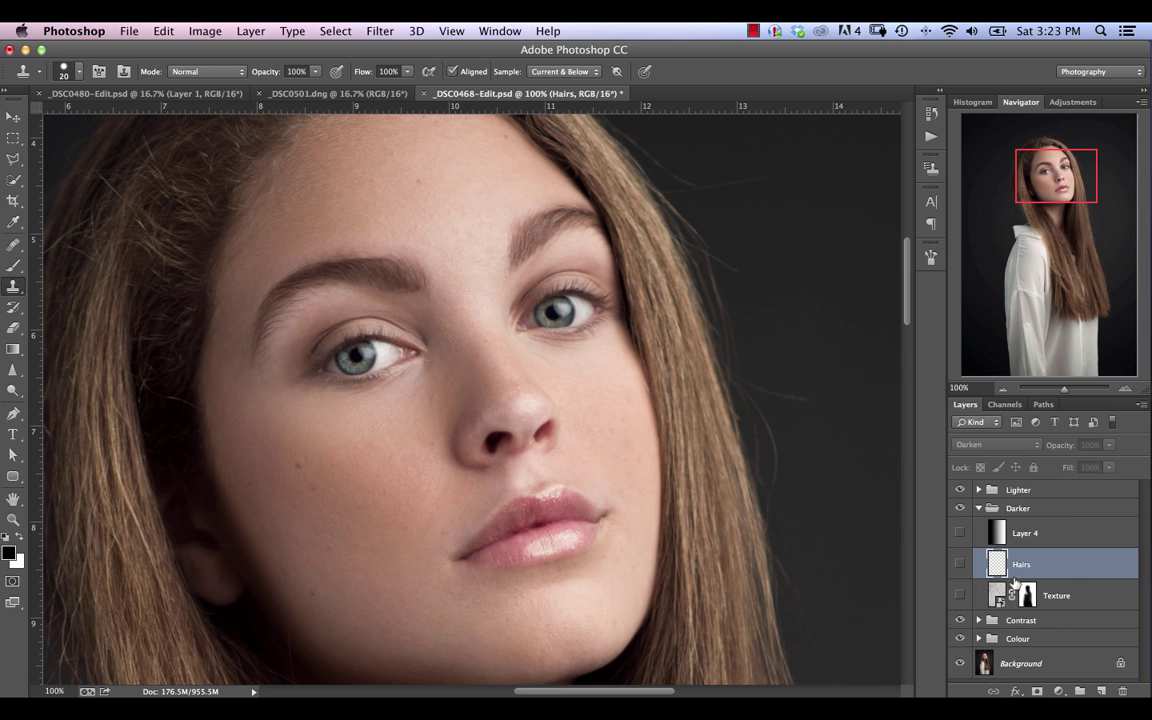
left_click(1075, 595)
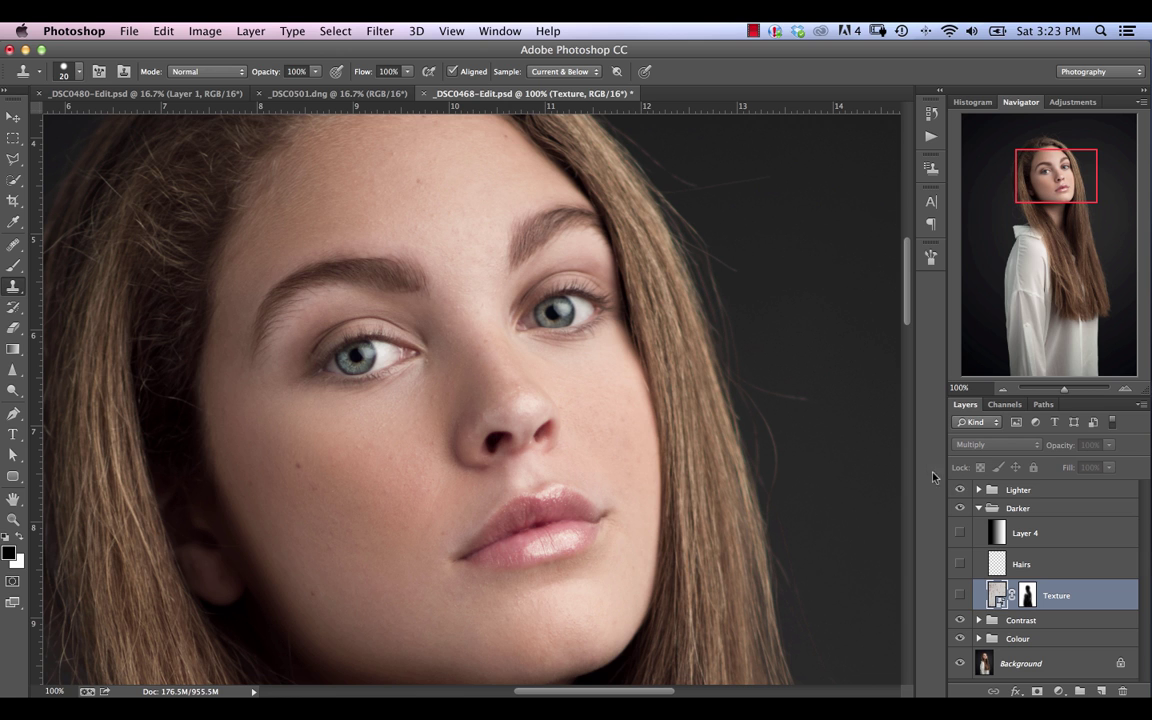
key("super+minus")
key("super+minus")
key("super+minus")
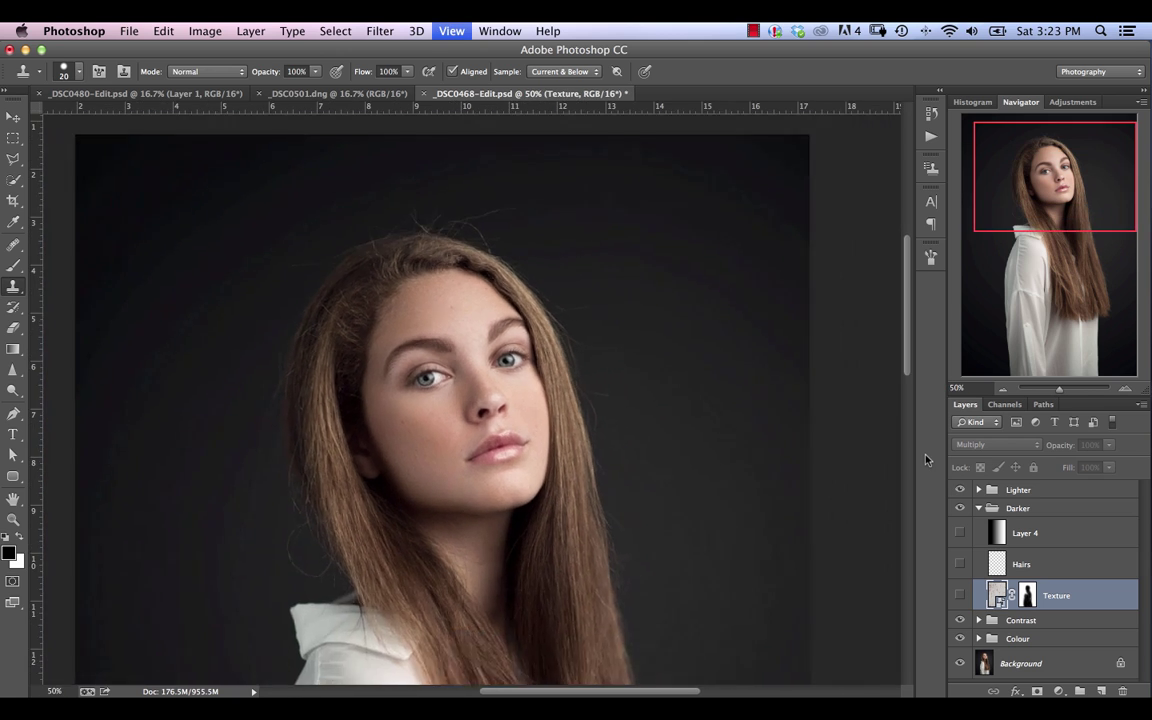
key("super+minus")
key("super+minus")
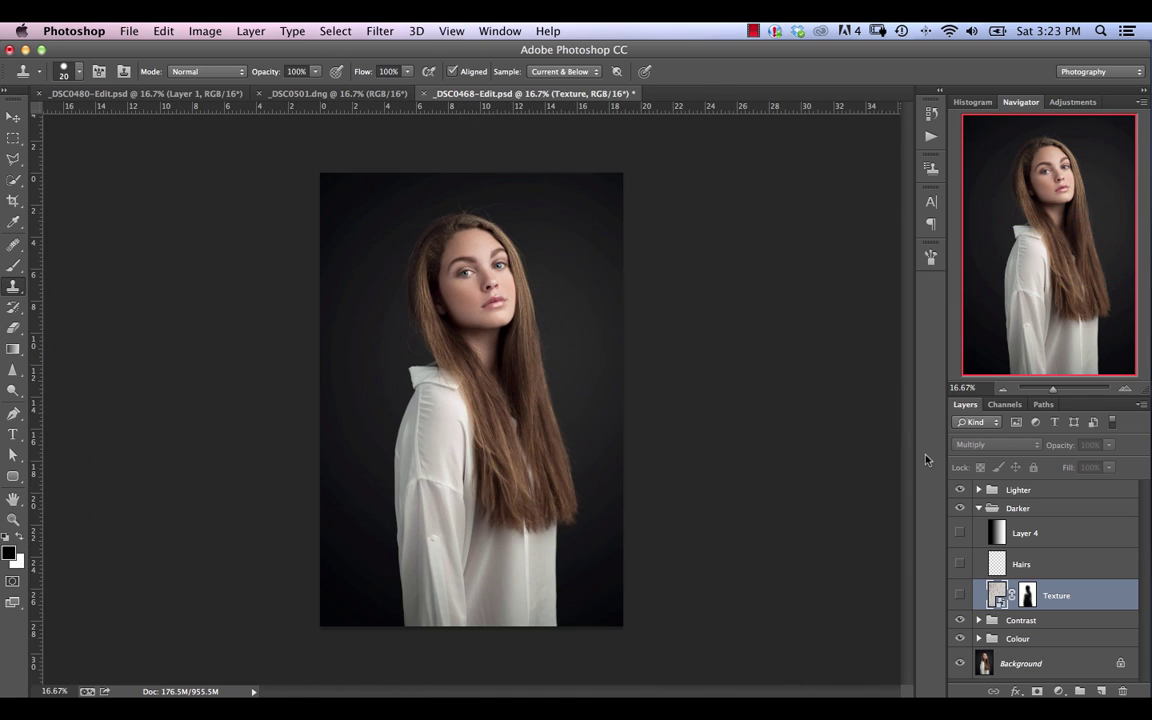
left_click(960, 595)
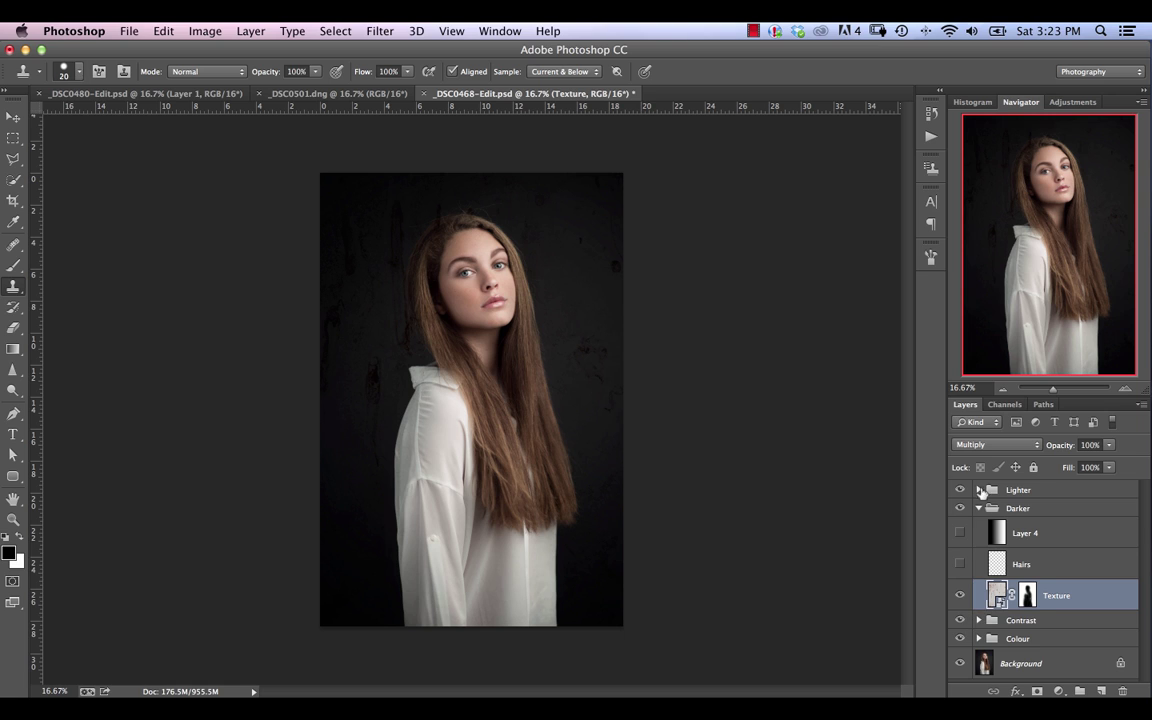
- Switch the Texture layer to the Normal blend mode for comparison and set it back to Multiply
left_click(990, 444)
key("Escape")
key("shift+alt+n")
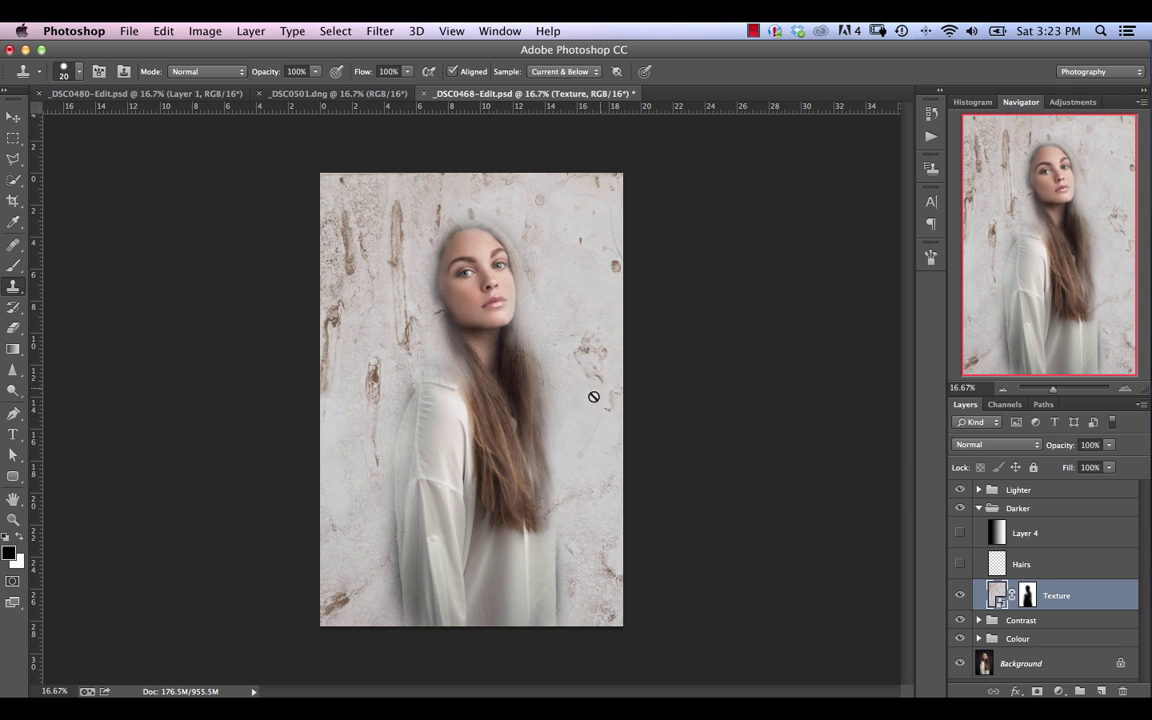
left_click(993, 452)
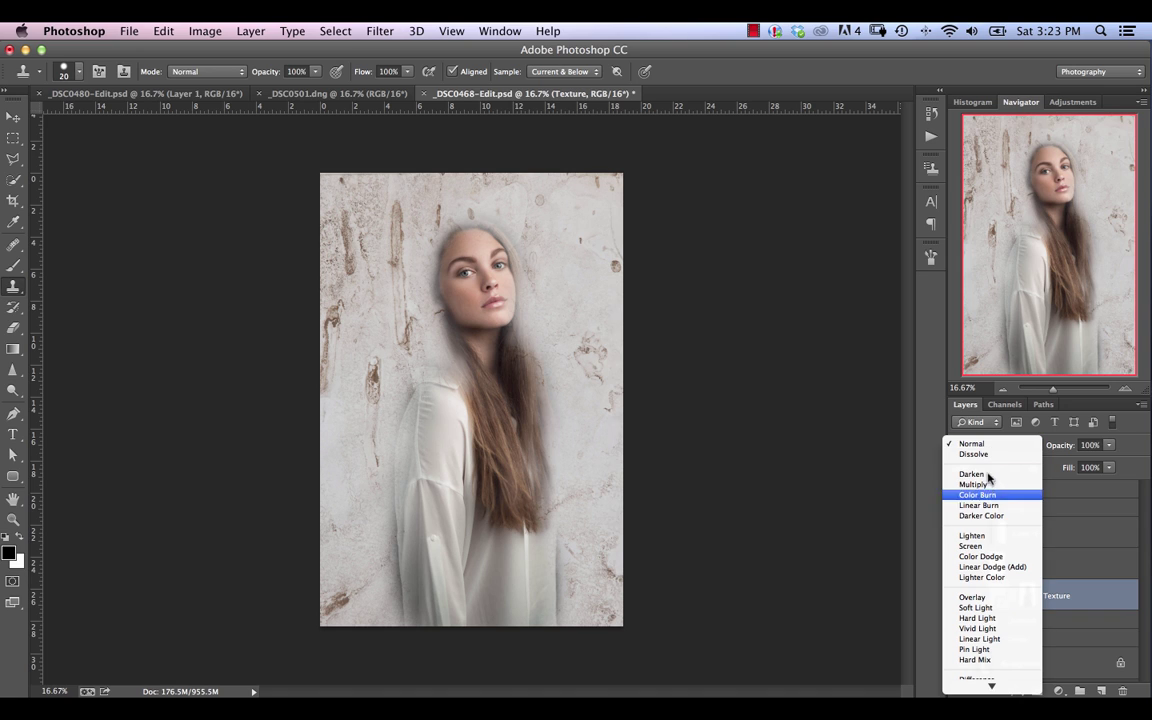
left_click(983, 486)
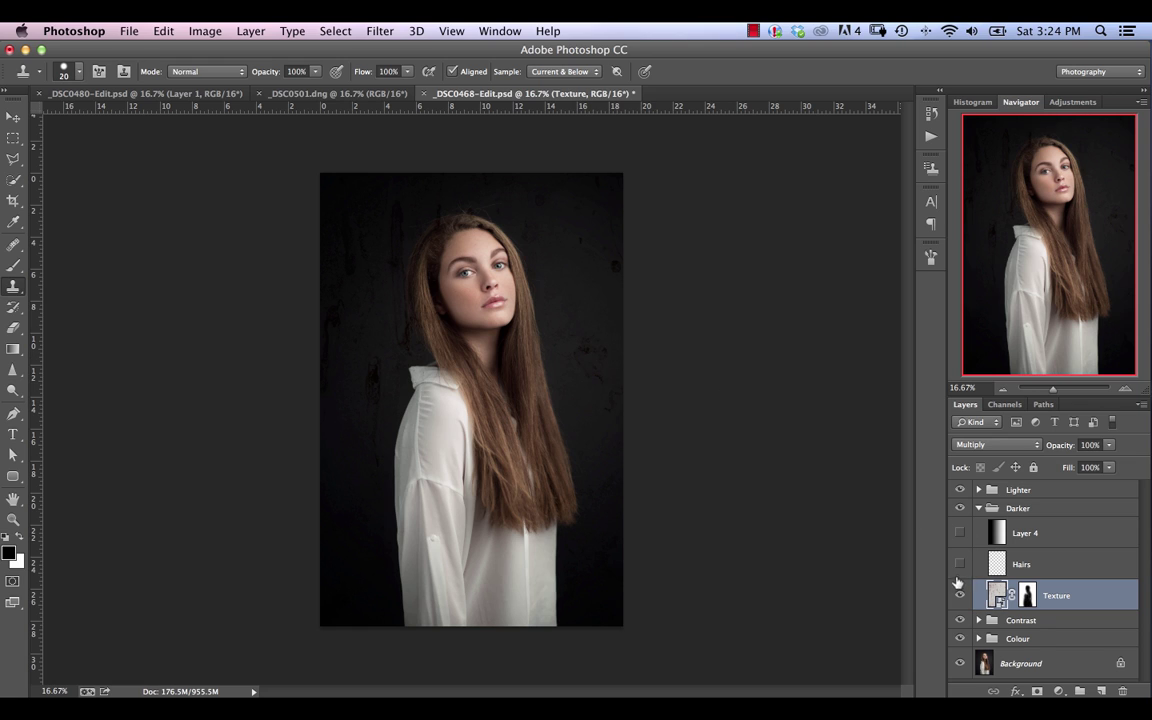
- Hide the Texture layer, and collapse the Darker group in favour of expanding the Lighter group
left_click(1030, 595)
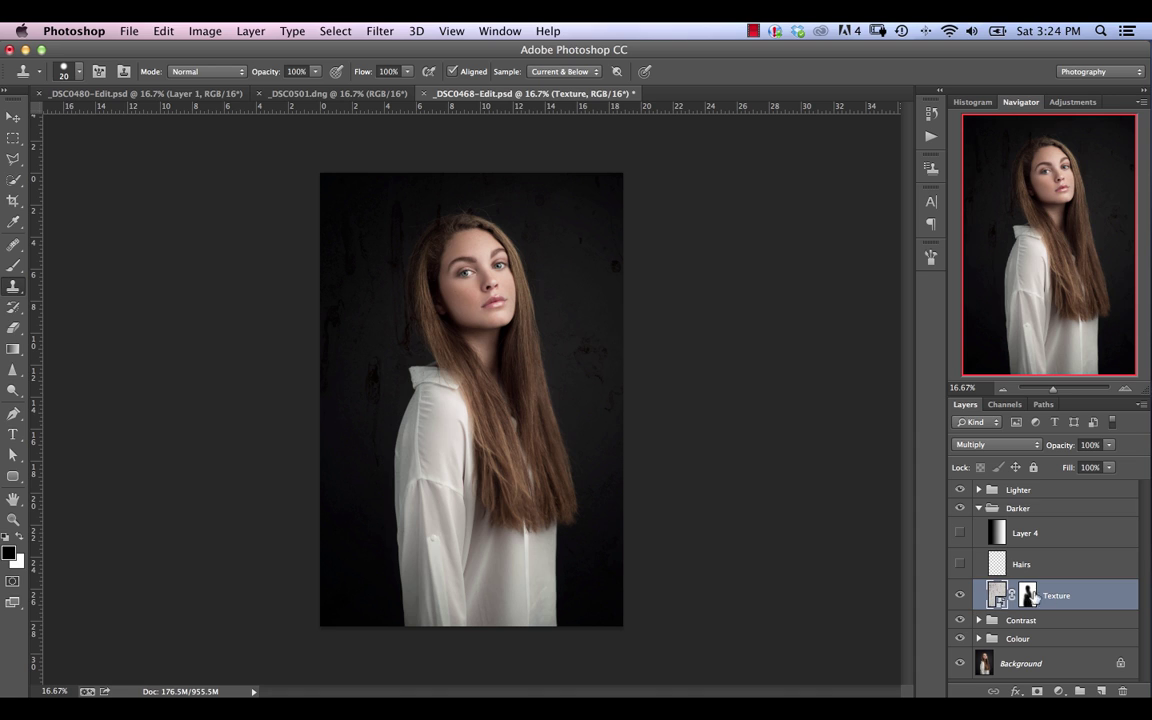
left_click(960, 595)
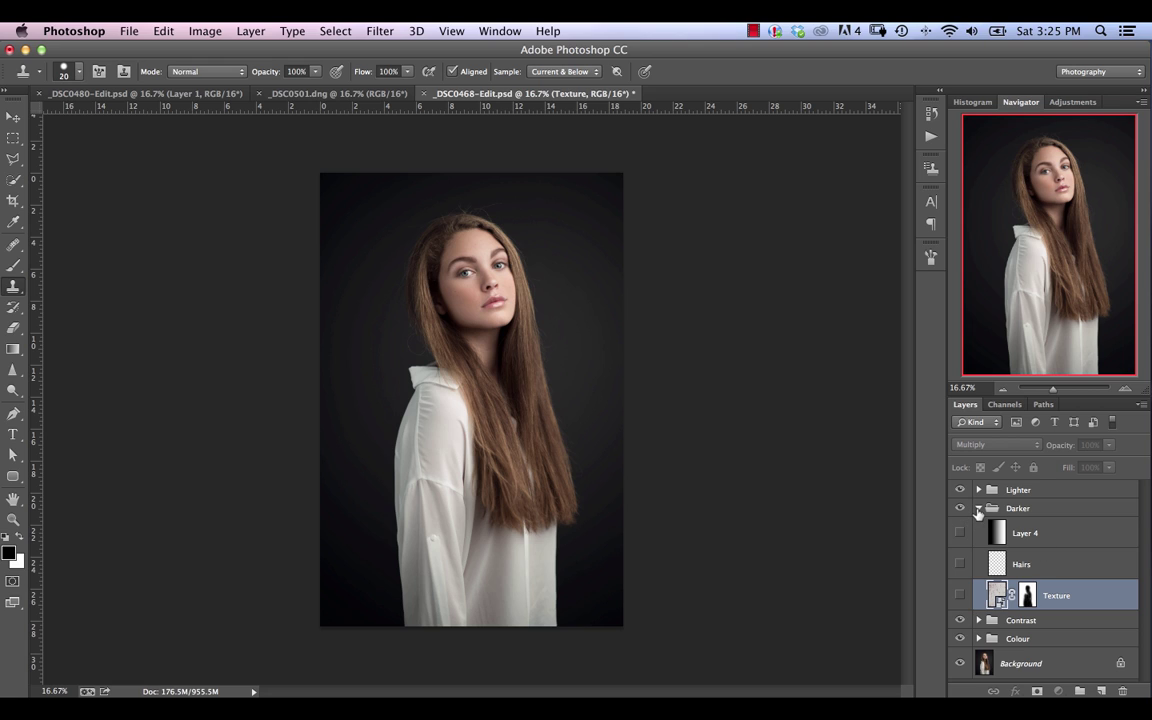
left_click(978, 509)
left_click(978, 490)
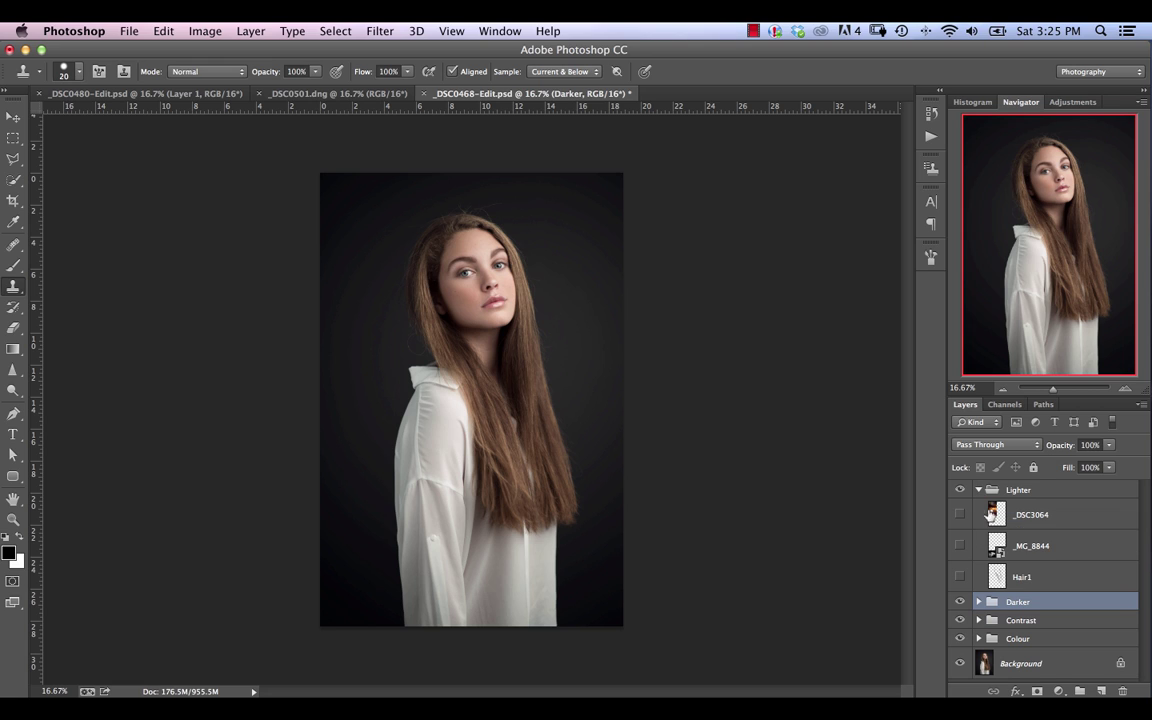
- Show the _DSC3064 bokeh lights layer in the Lighter group and set its blend mode to Lighten
left_click(1066, 517)
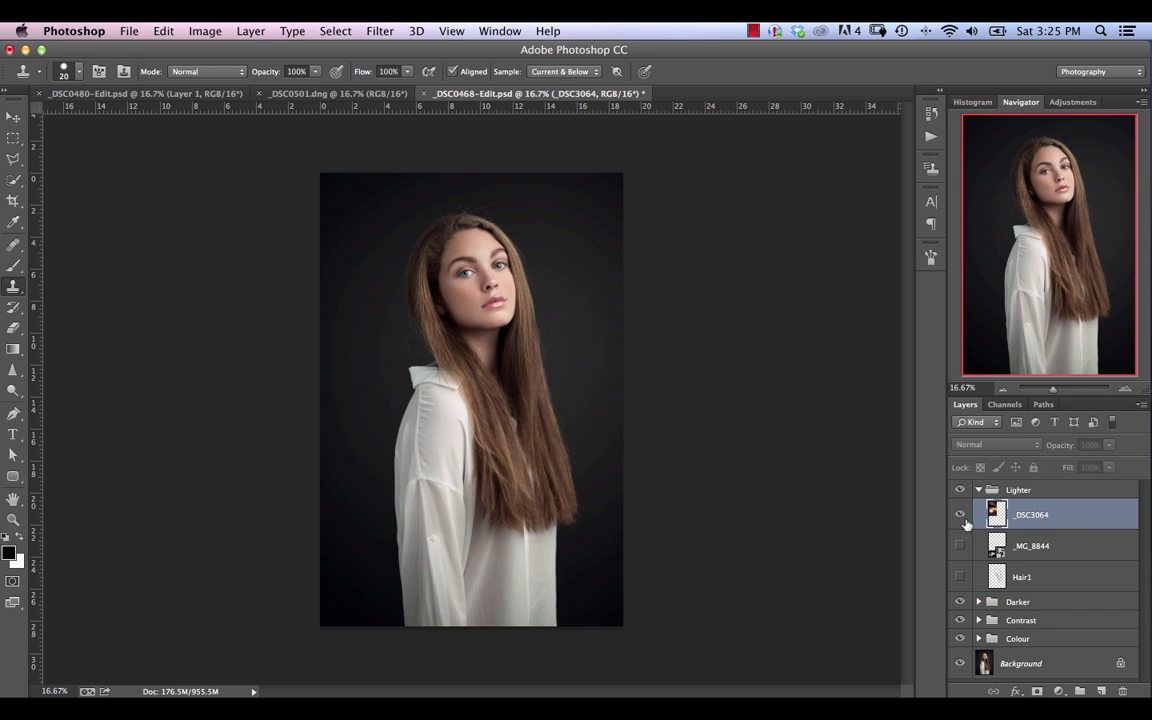
left_click(960, 514)
left_click(998, 450)
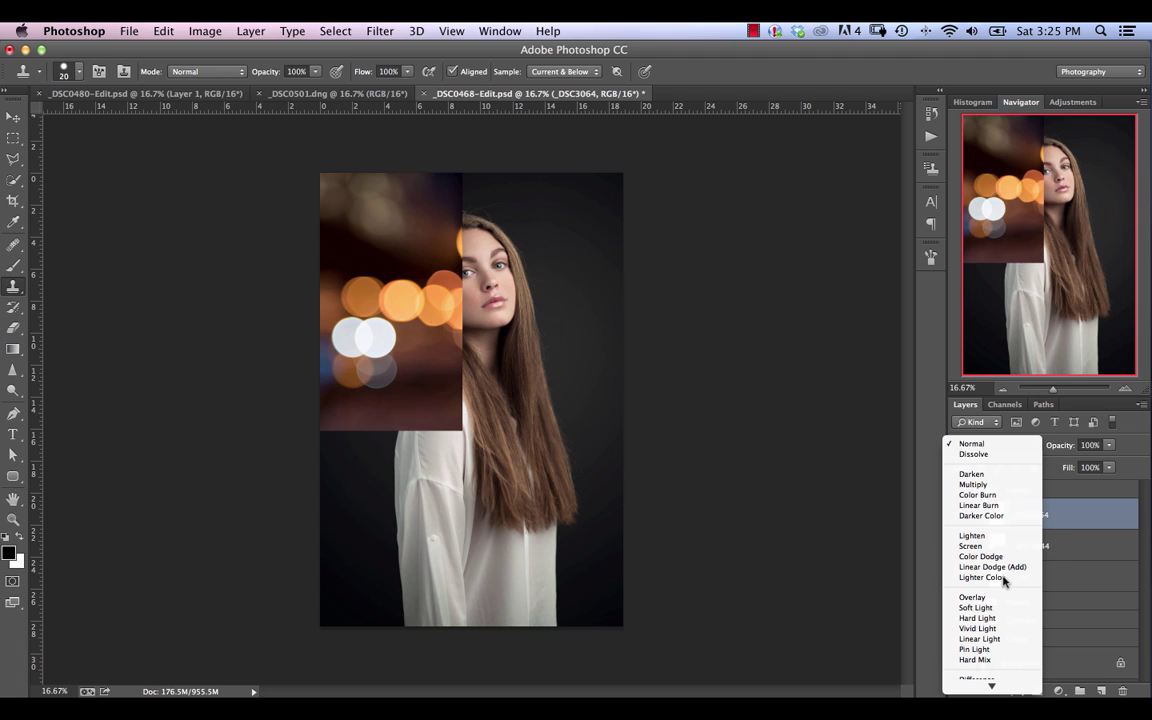
left_click(1082, 567)
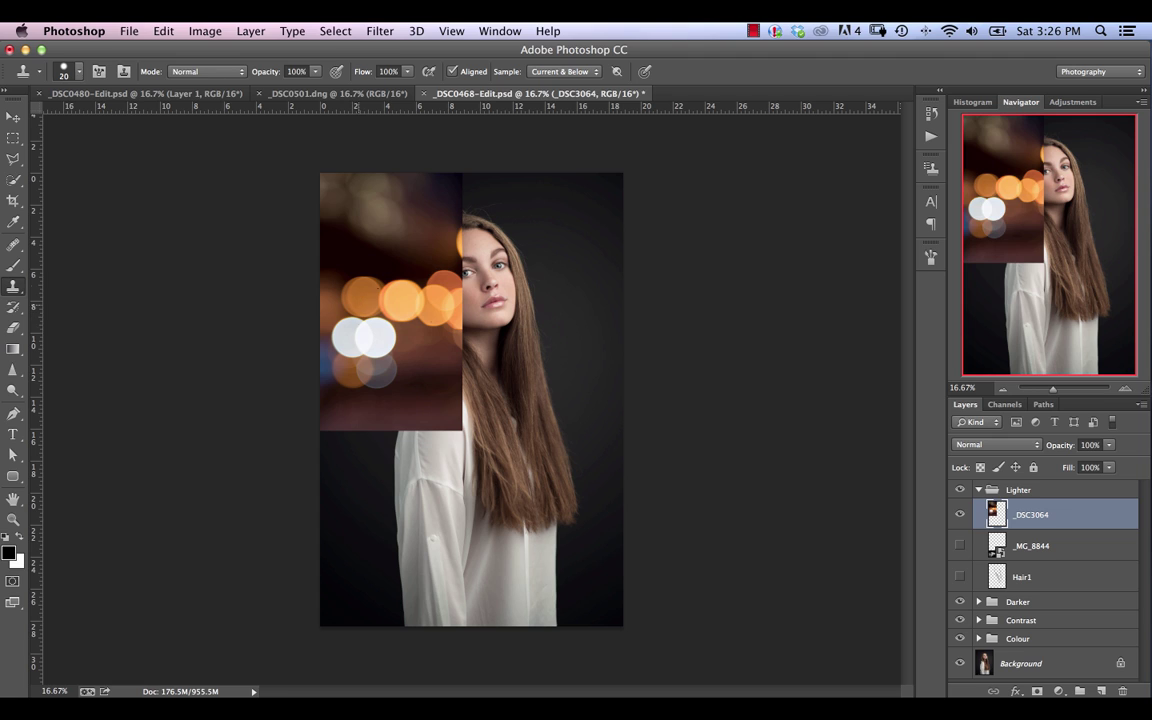
left_click(990, 444)
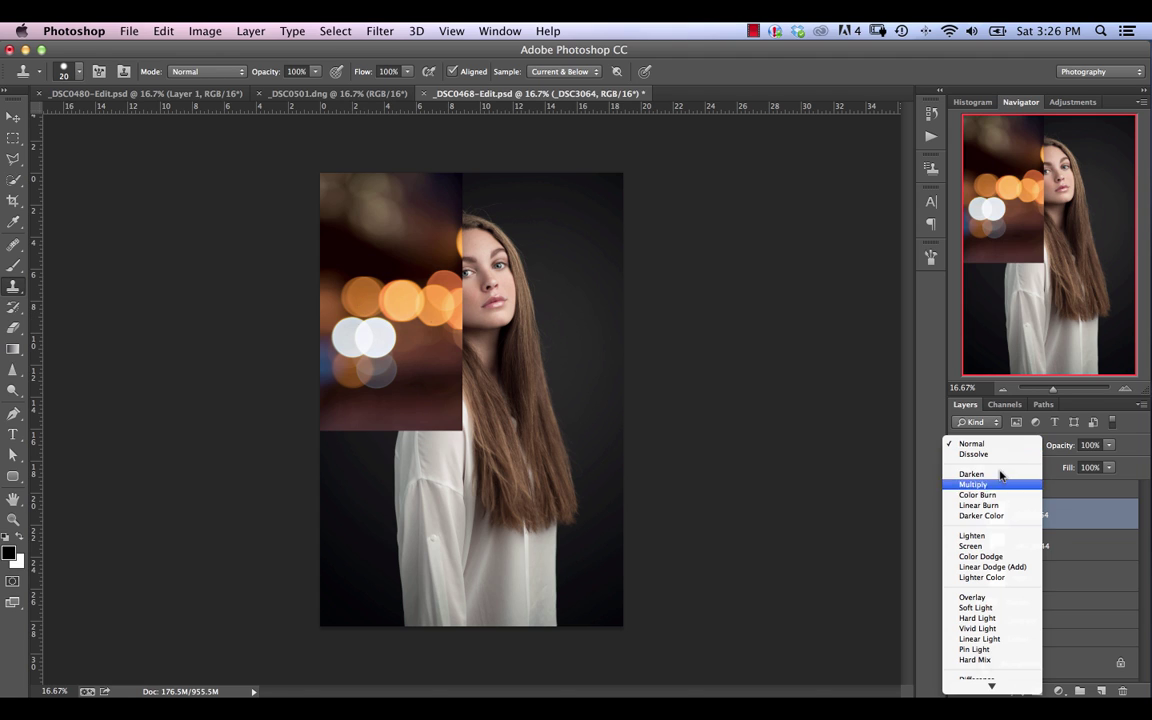
left_click(981, 536)
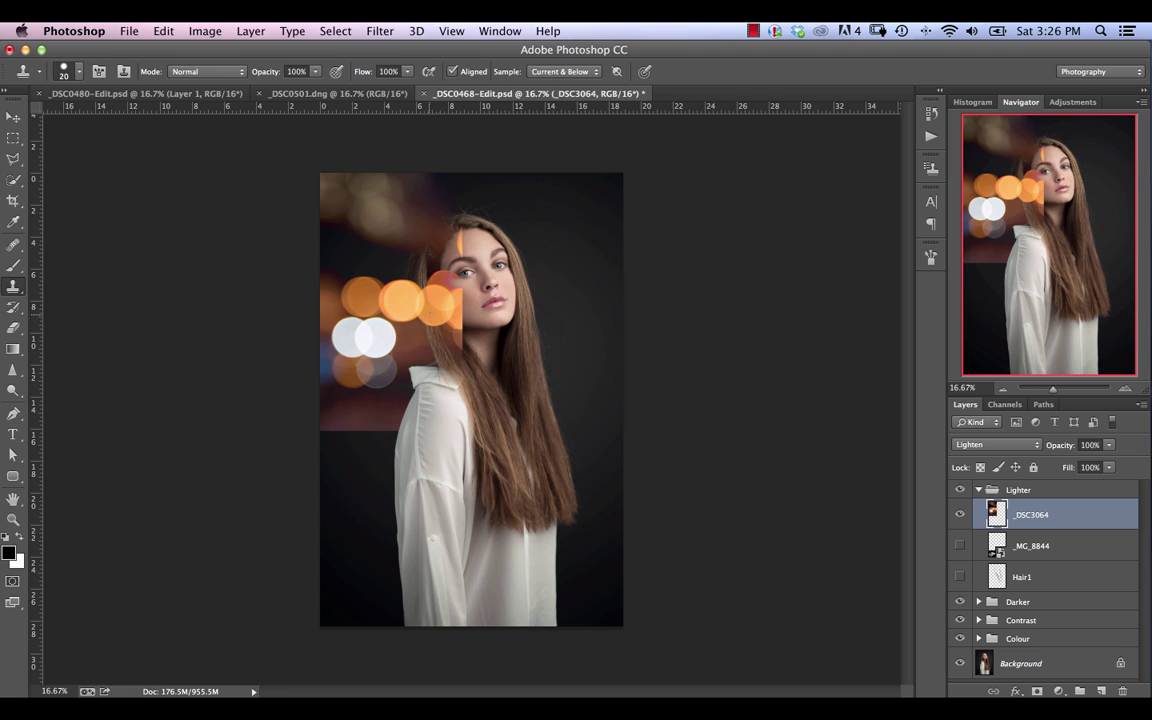
- Set the _DSC3064 bokeh layer's blend mode to Screen and hide the layer
left_click(974, 445)
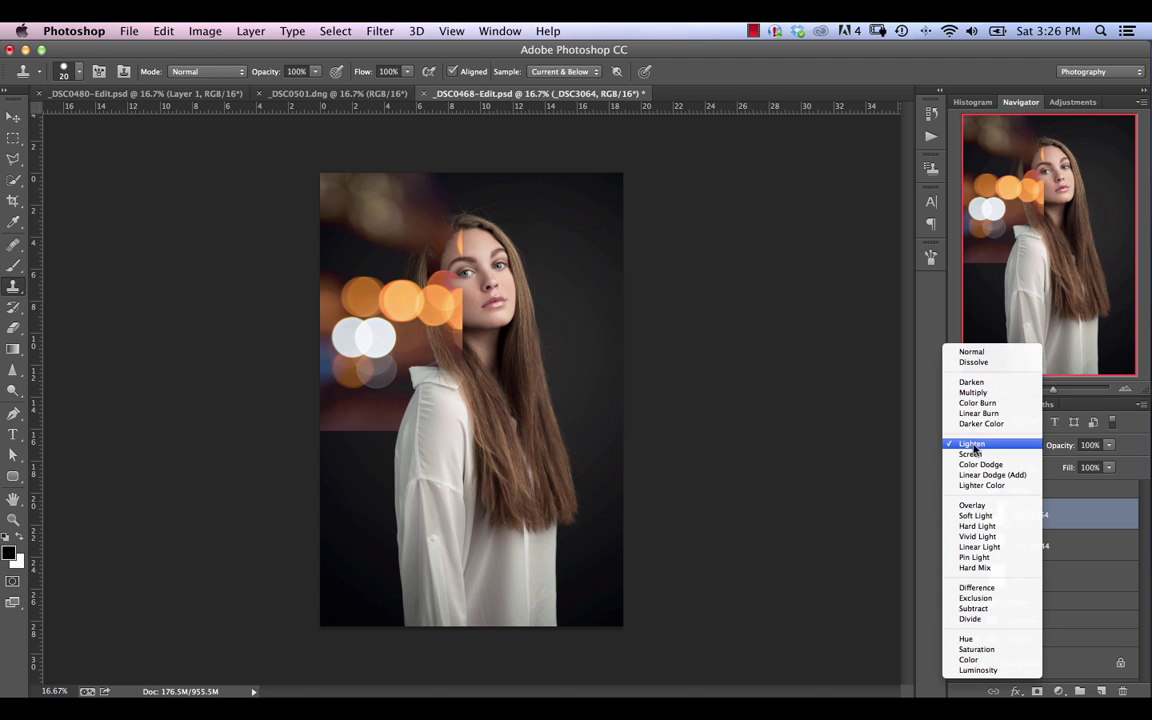
left_click(972, 454)
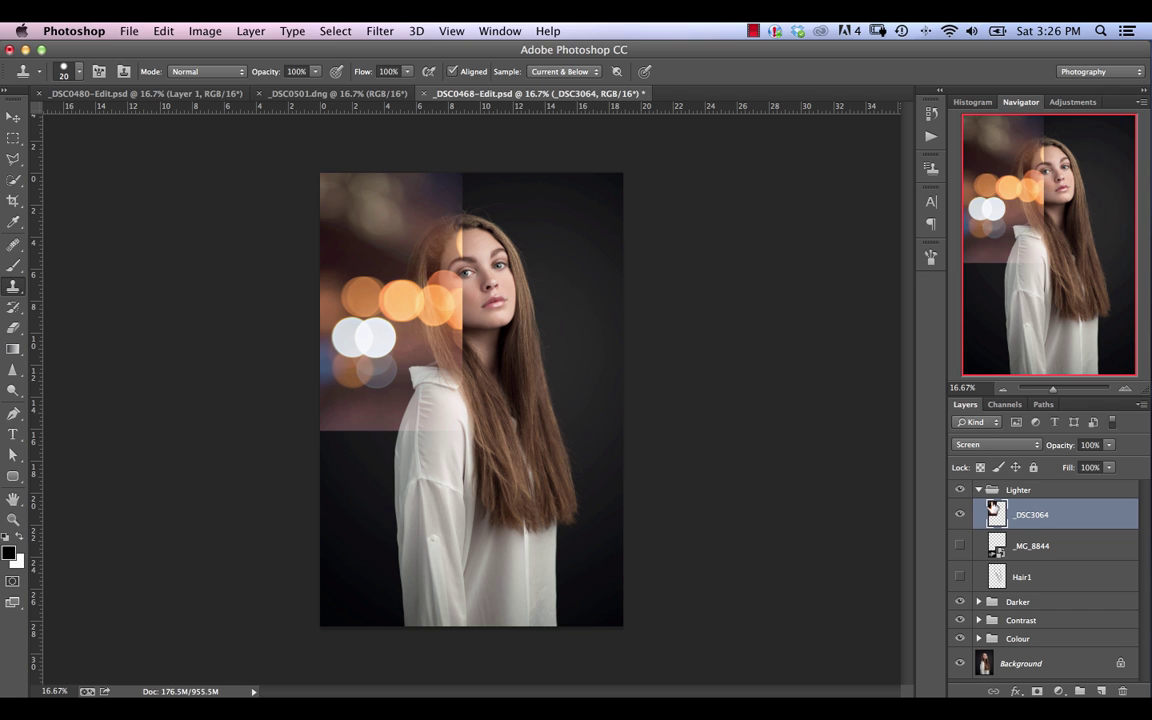
left_click(961, 515)
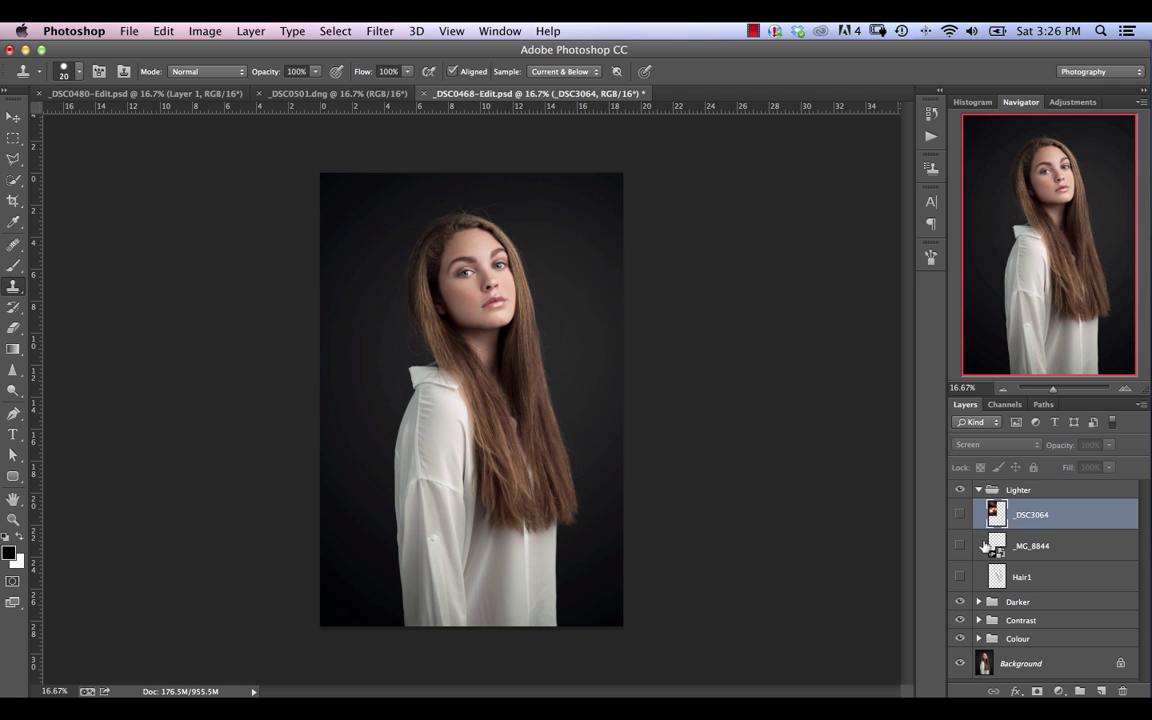
- Show the _MG_8844 smoke layer, switch it to the Normal blend mode for comparison and set it back to Screen
left_click(1040, 547)
left_click(960, 545)
left_click(999, 448)
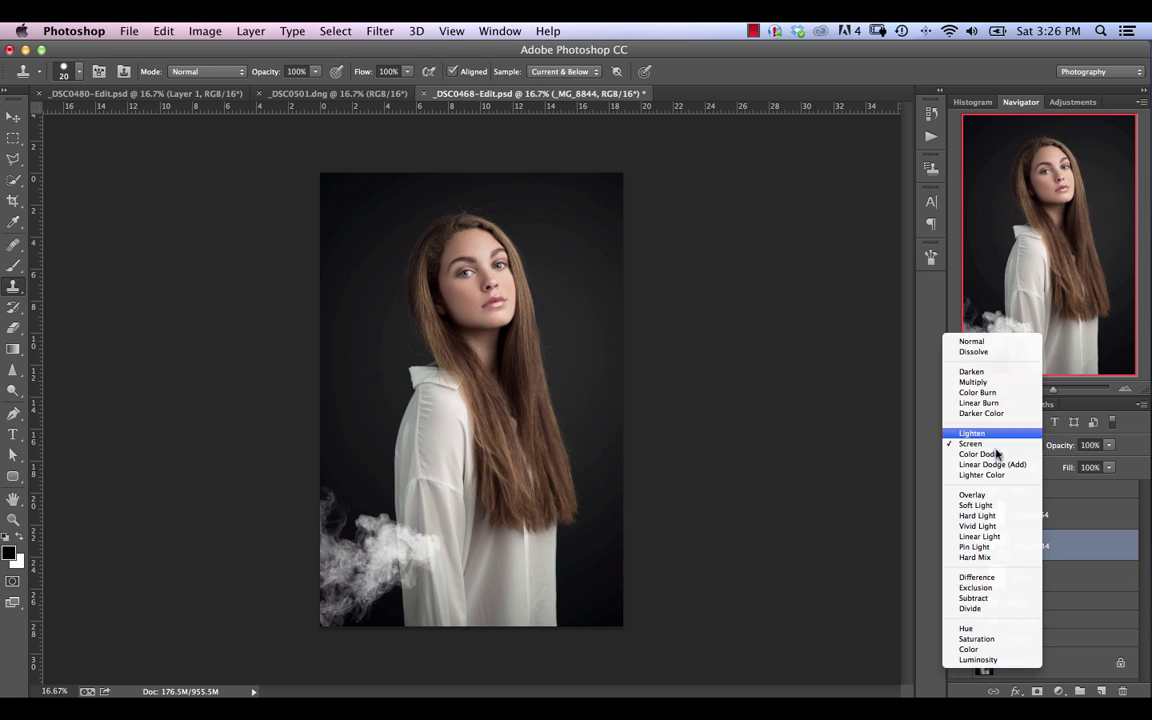
left_click(963, 337)
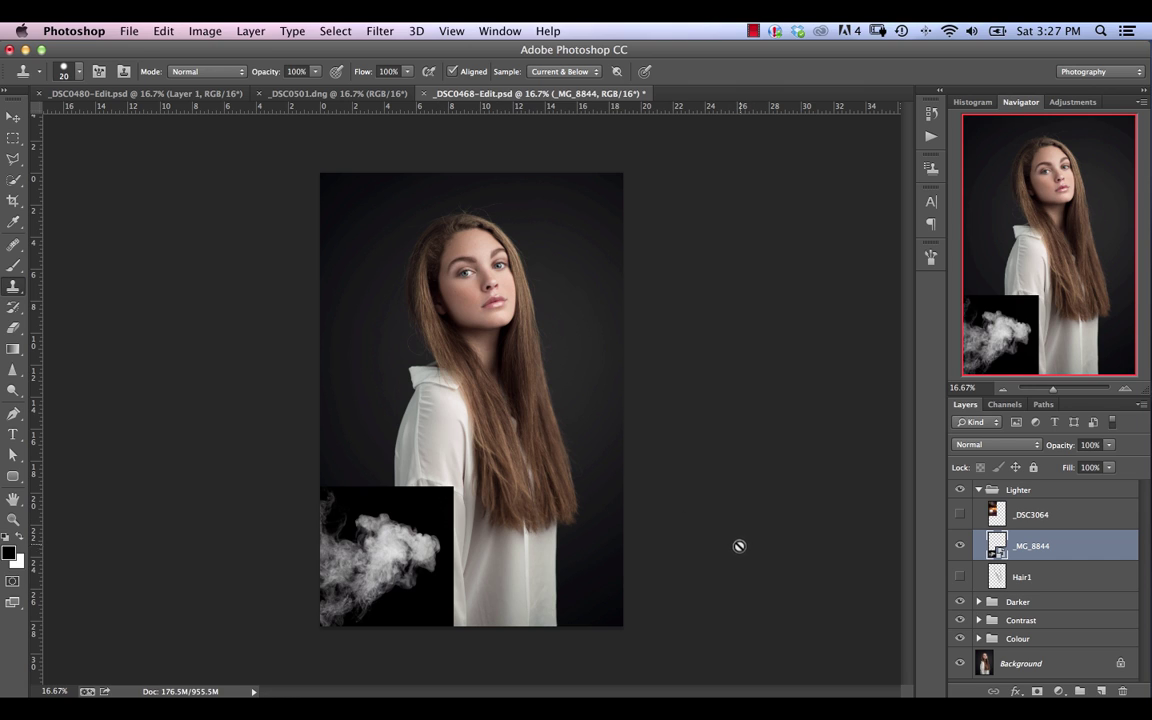
left_click(1005, 444)
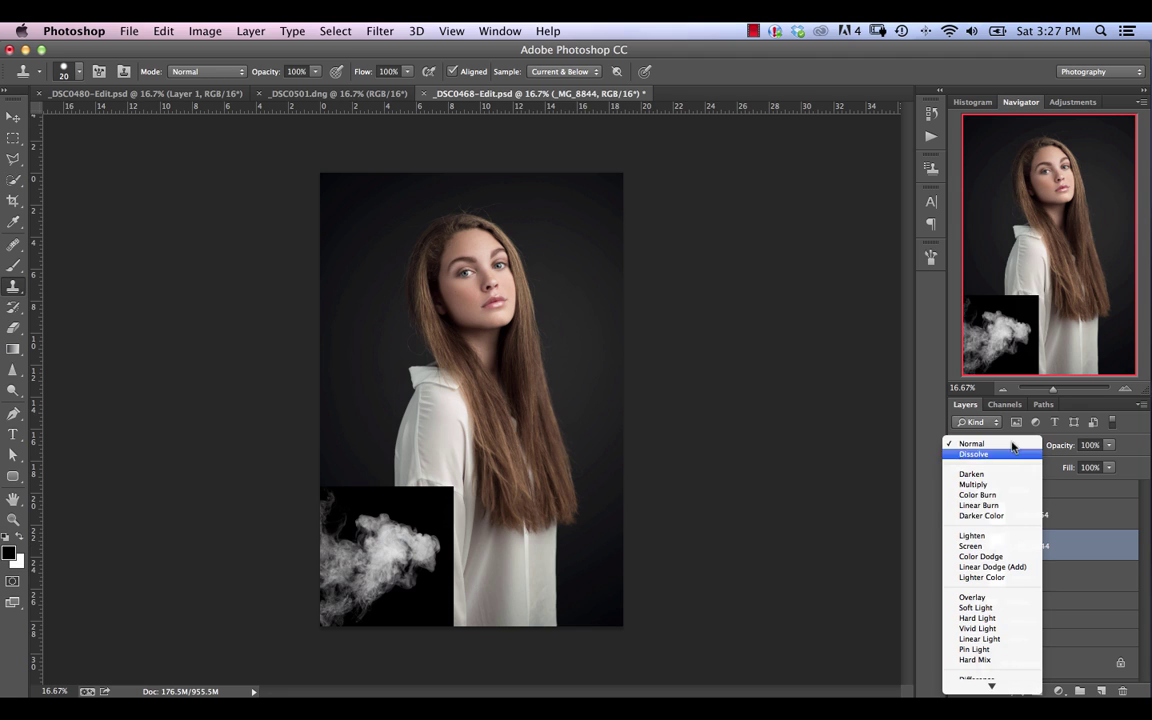
left_click(994, 548)
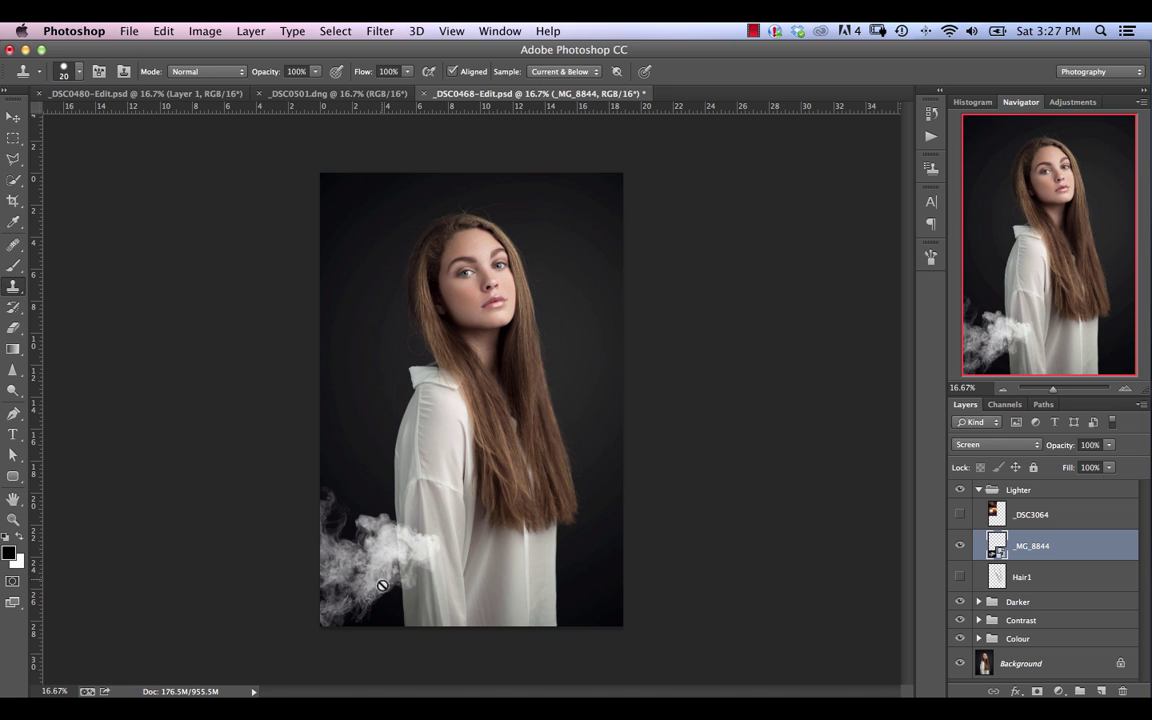
left_click(13, 117)
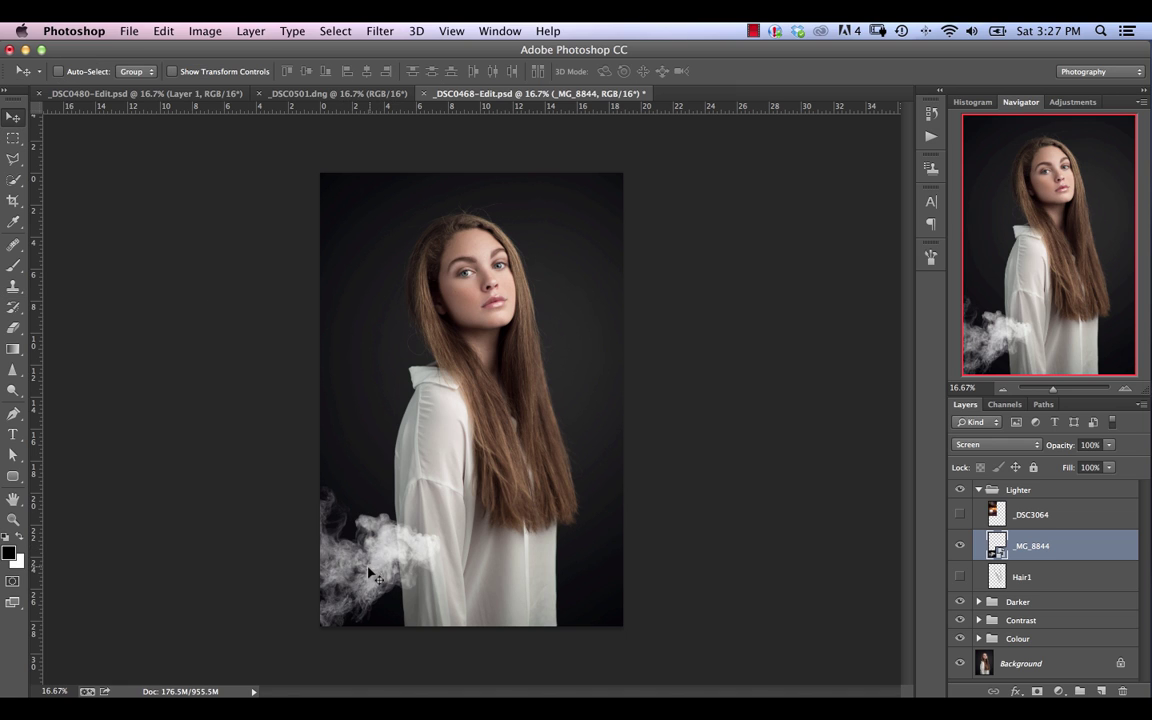
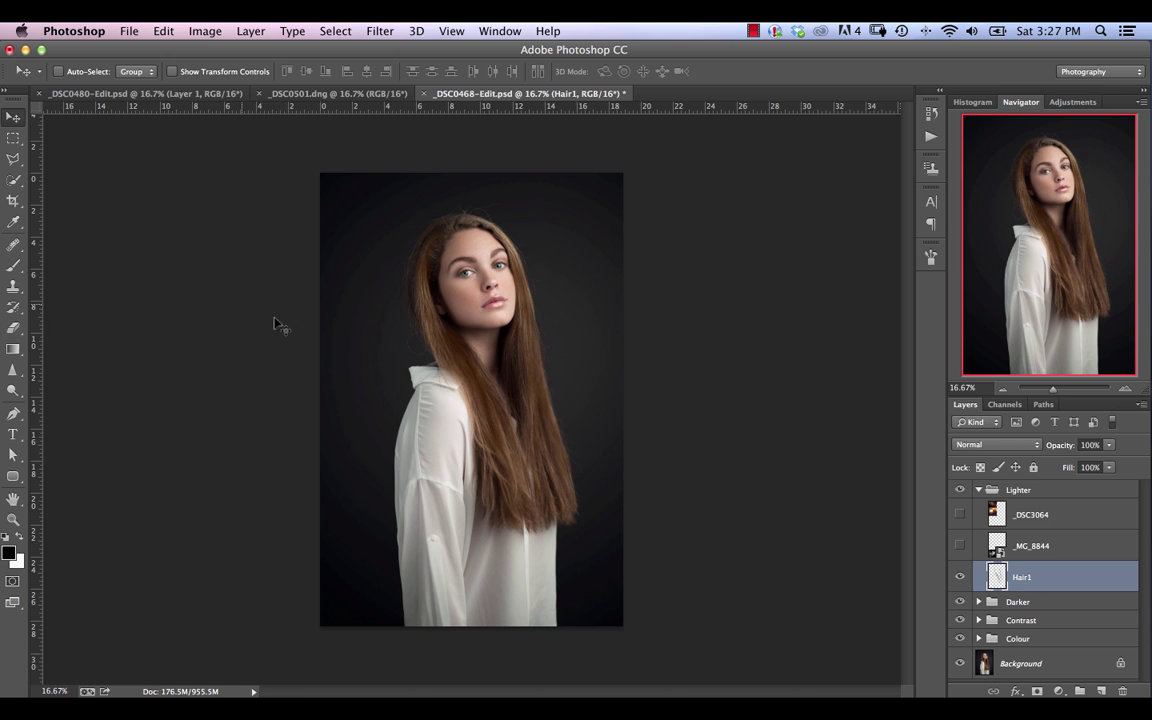
- Set the foreground colour to dark red #581919 for brushing on the Hair1 layer
left_click(13, 222)
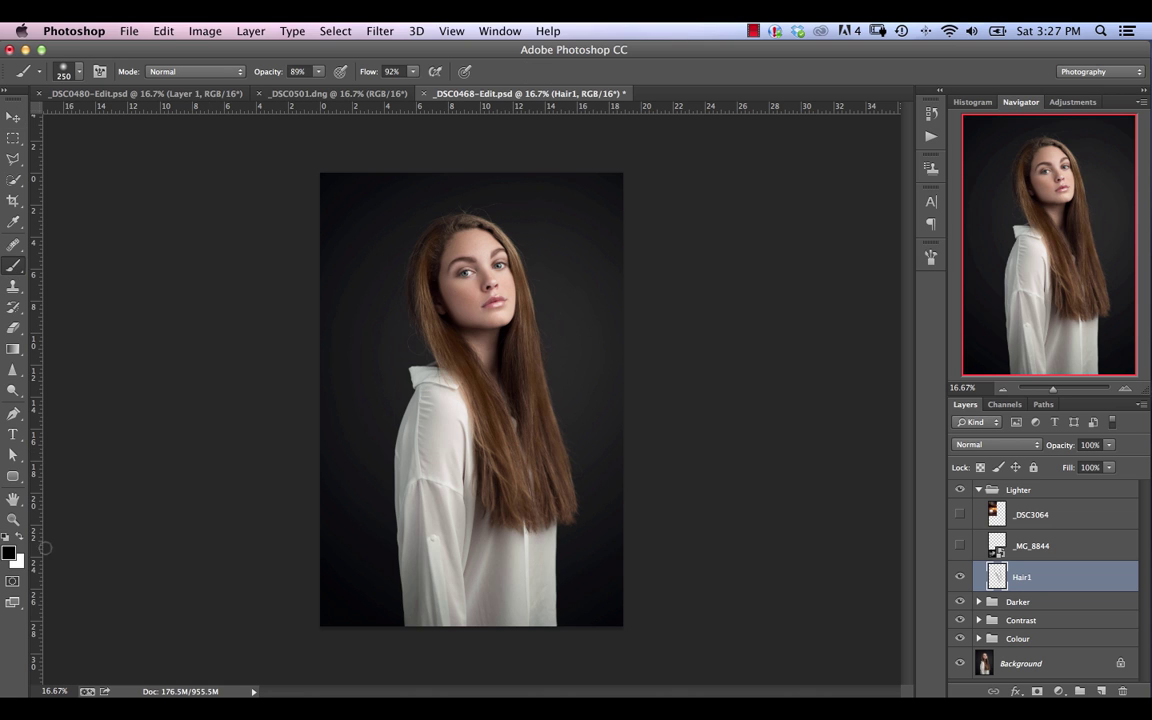
left_click(8, 552)
left_click(474, 362)
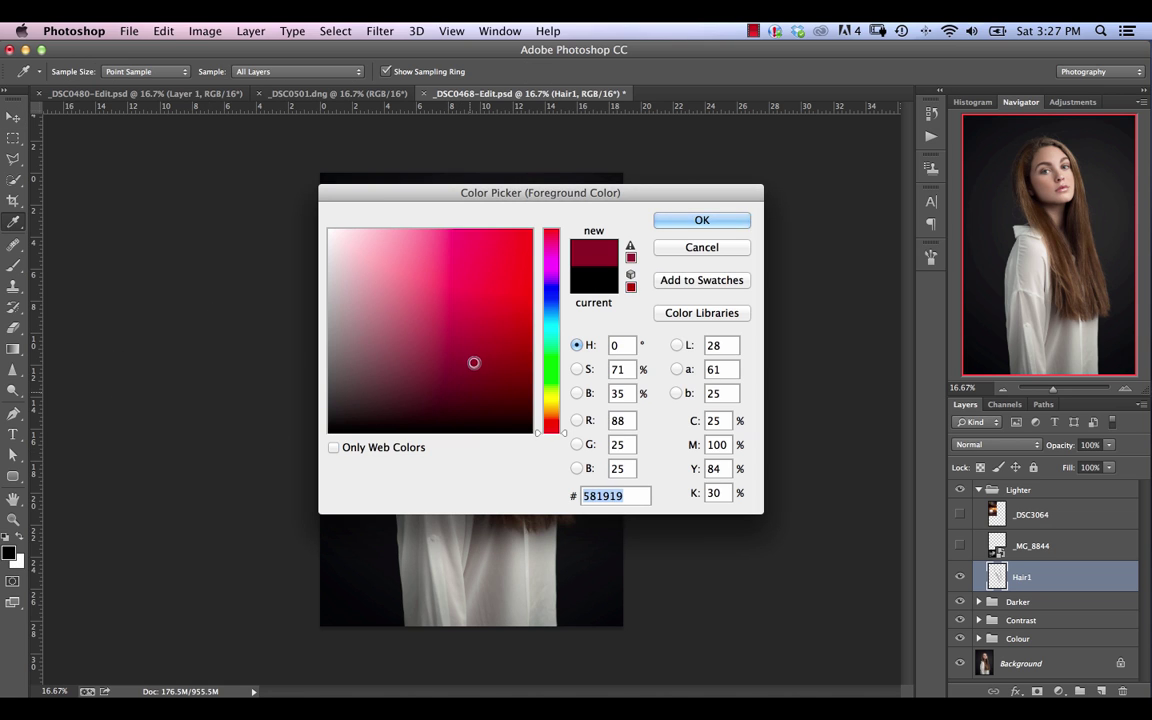
left_click(702, 222)
key("b")
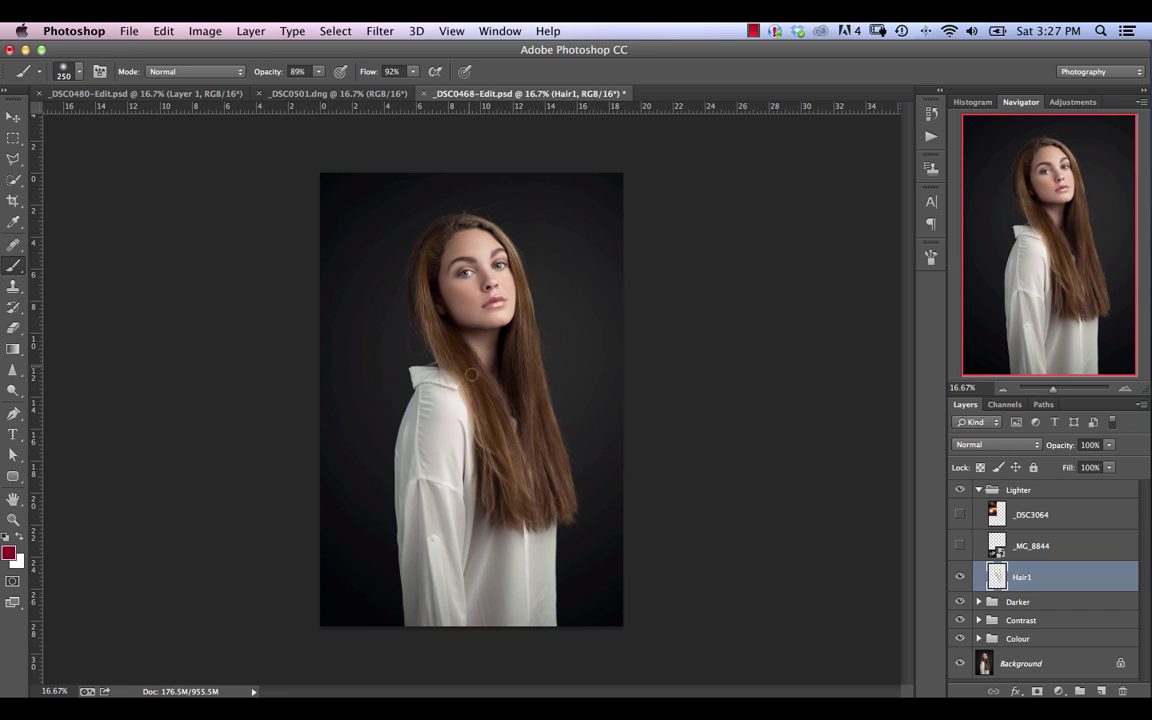
- Undo a full-strength test stroke on Hair1, lower the brush flow to 2% and paint a faint red streak down the hair
left_click_drag(450, 341, 496, 434)
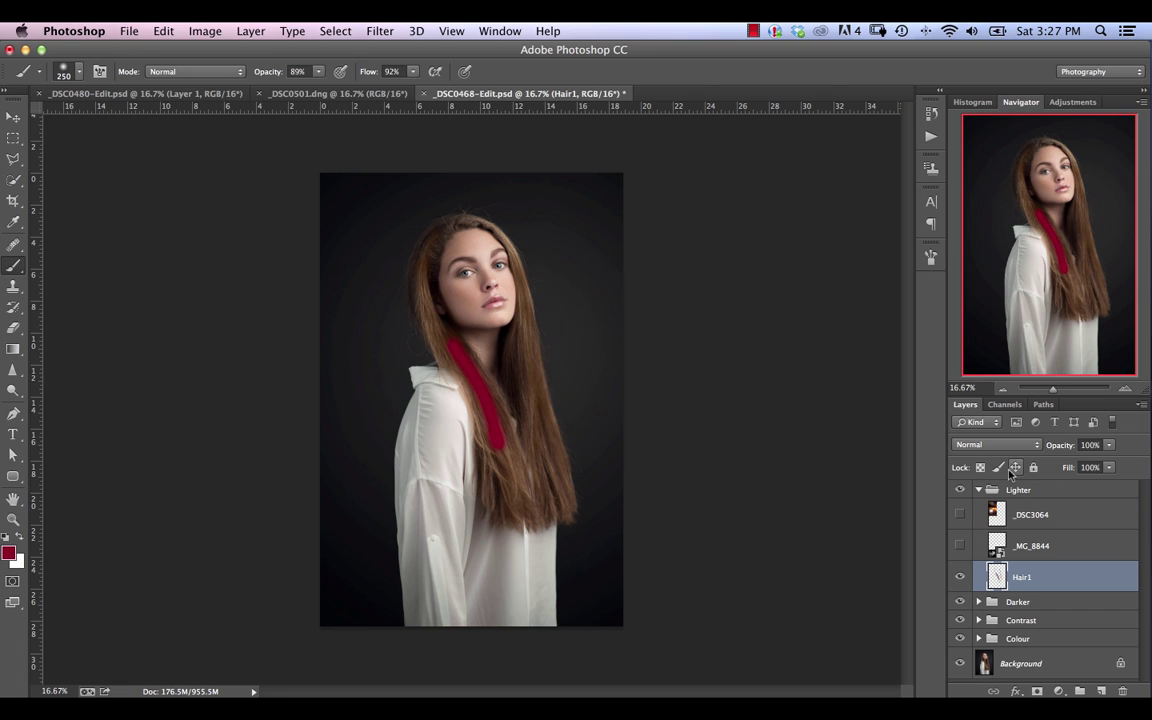
key("super+z")
mouse_move(362, 68)
left_mouse_down()
mouse_move(282, 83)
mouse_move(298, 91)
mouse_move(266, 84)
left_mouse_up()
left_click_drag(466, 378, 488, 432)
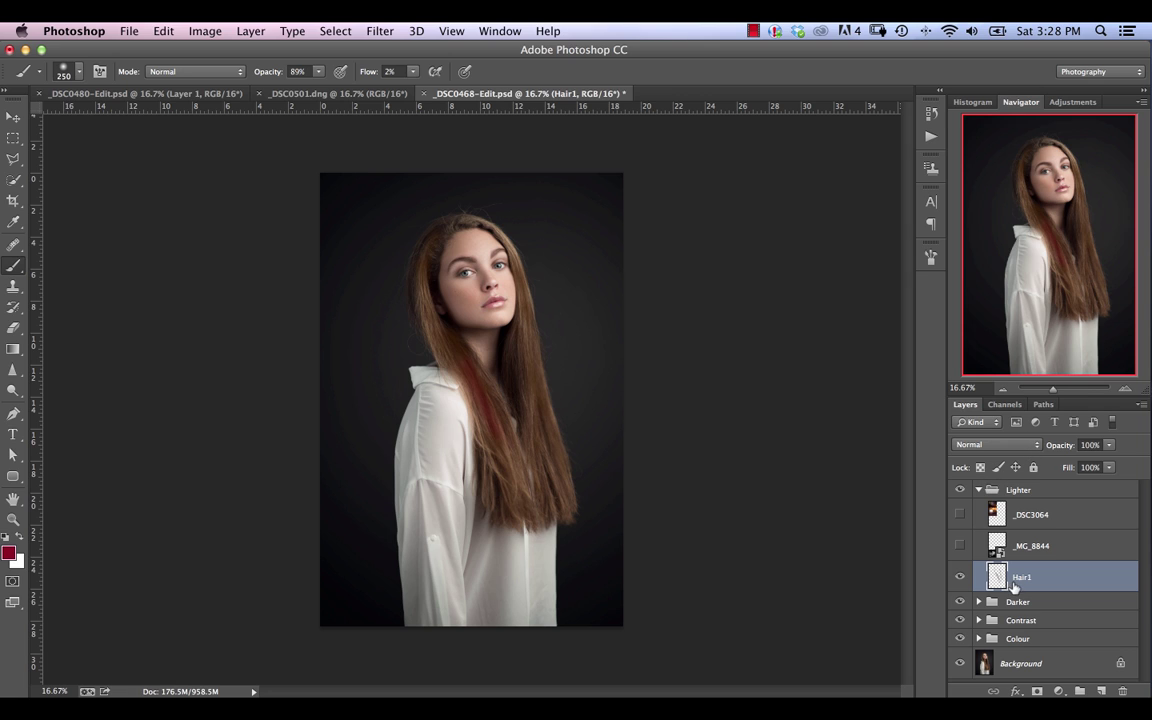
- Set the Hair1 layer's blend mode to Color Dodge
left_click(995, 445)
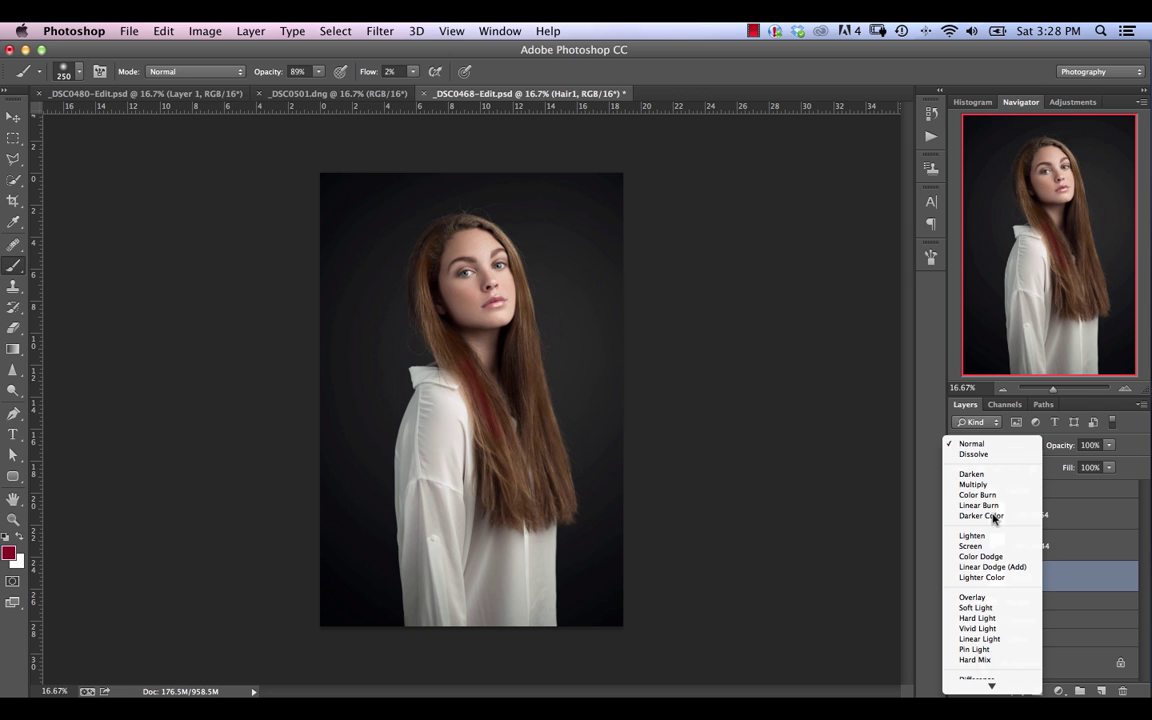
key("Escape")
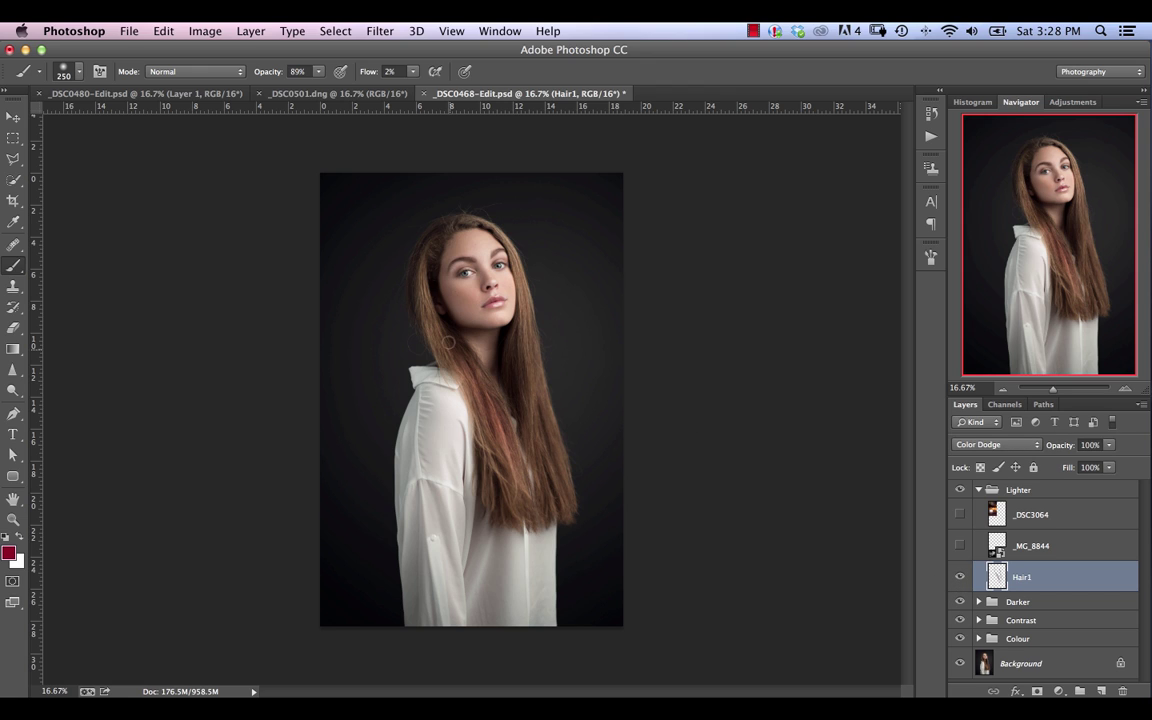
left_click(984, 446)
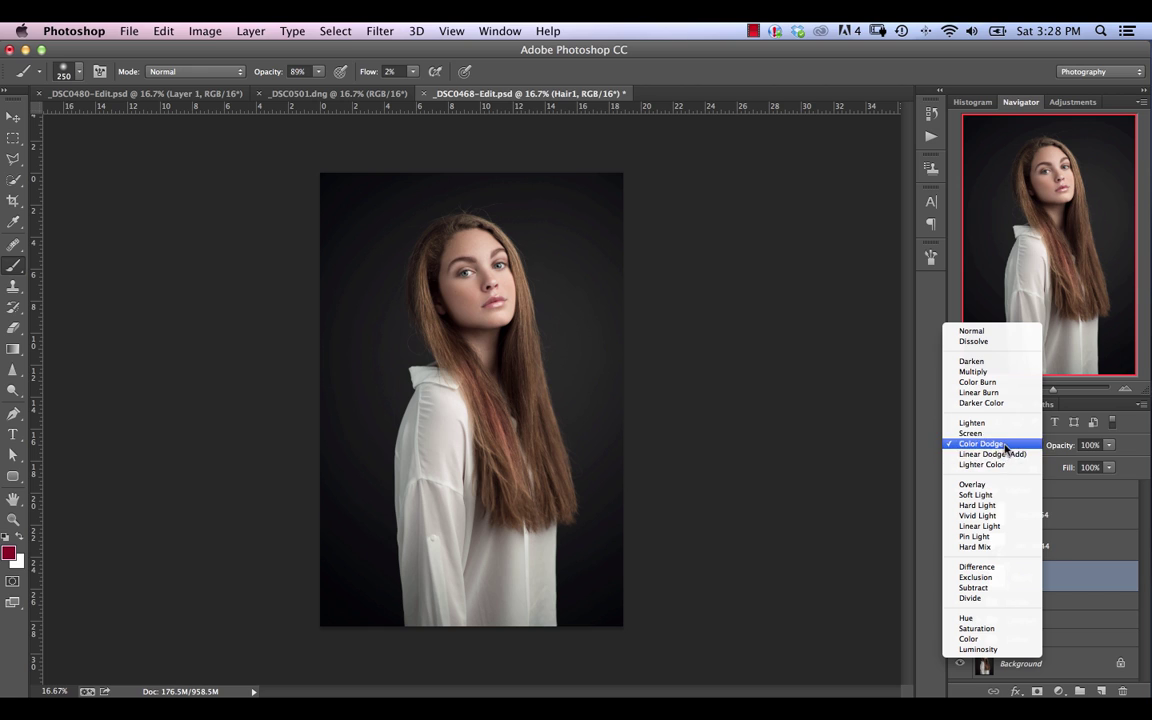
left_click(1080, 576)
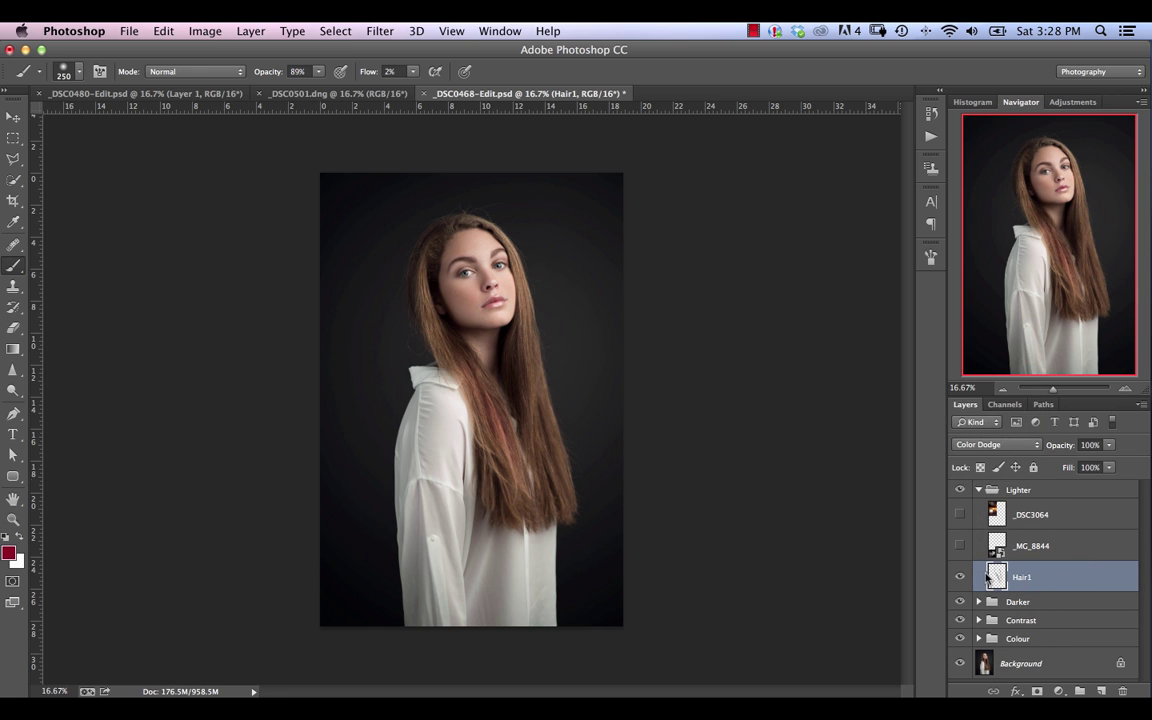
- Brush more red into the hair streak and set the Hair1 layer's blend mode to Linear Dodge (Add)
left_click_drag(502, 425, 524, 434)
left_click(998, 444)
left_click(1001, 454)
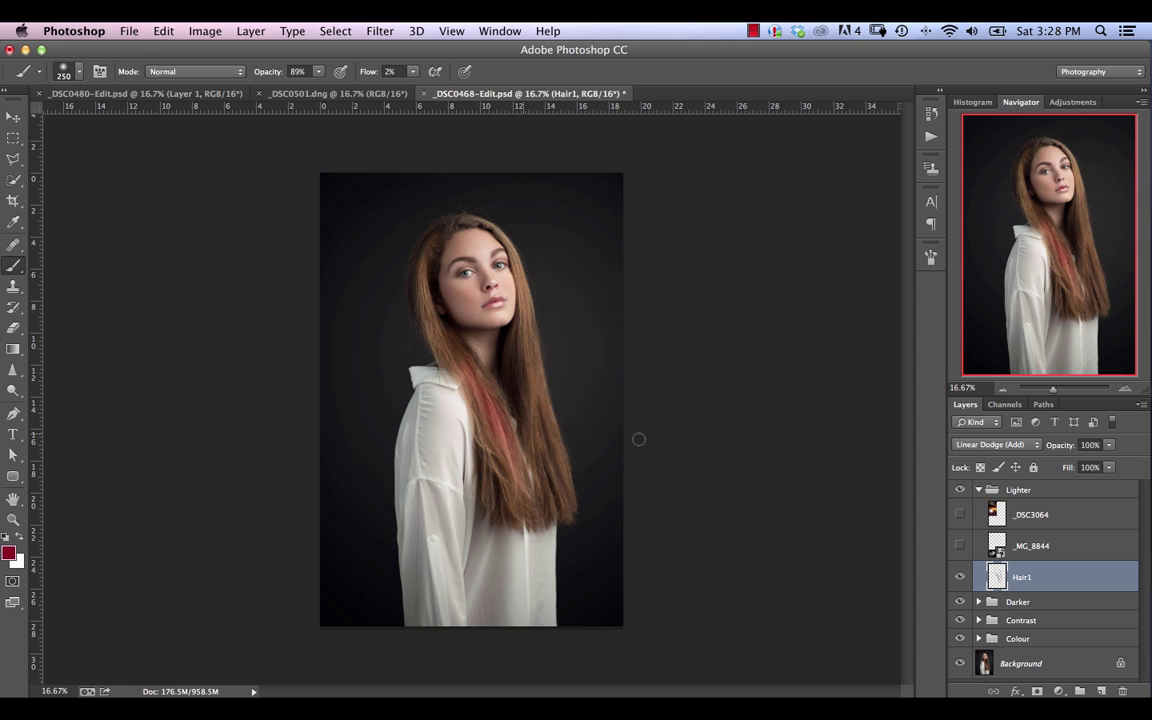
- Brush a darker streak into the hair beside the neck using foreground colour #220909, and hide the Hair1 layer
left_click(9, 552)
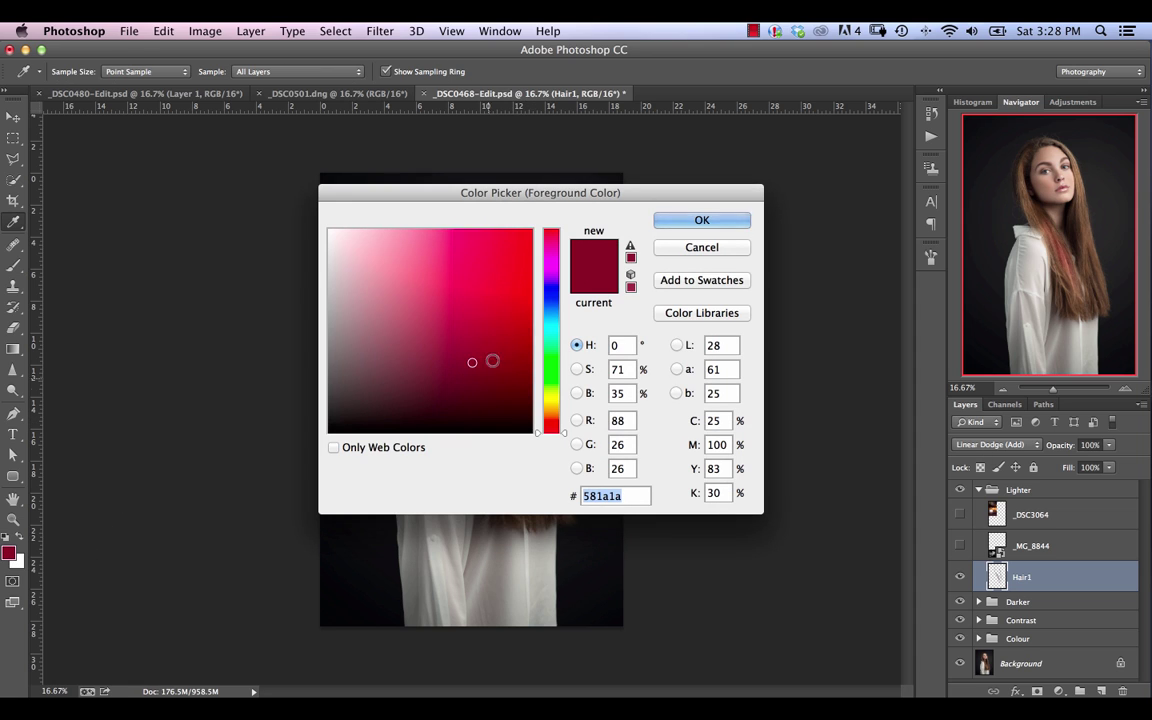
left_click(478, 406)
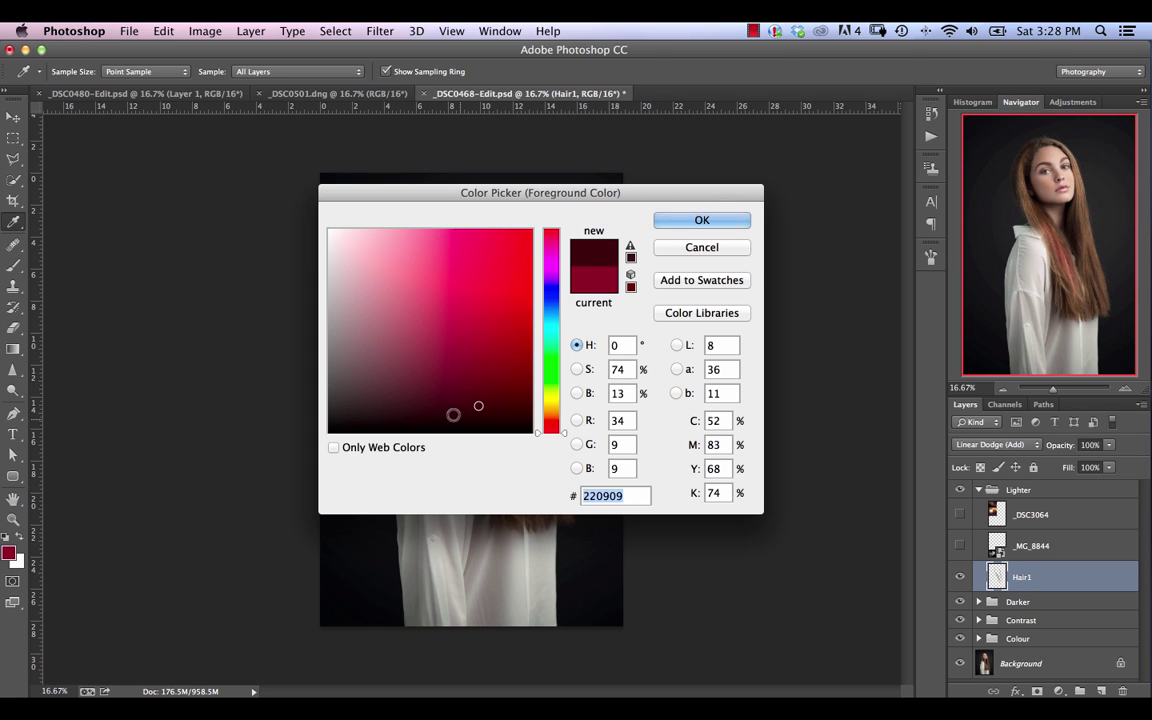
left_click(702, 220)
key("b")
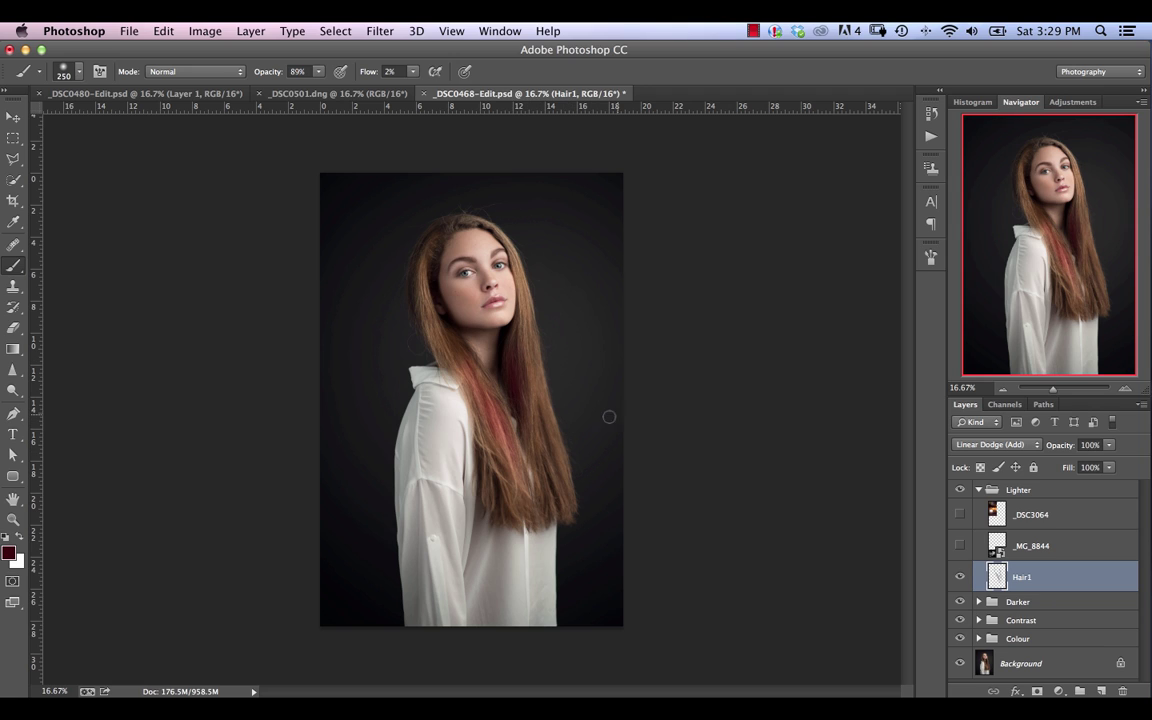
left_click(960, 579)
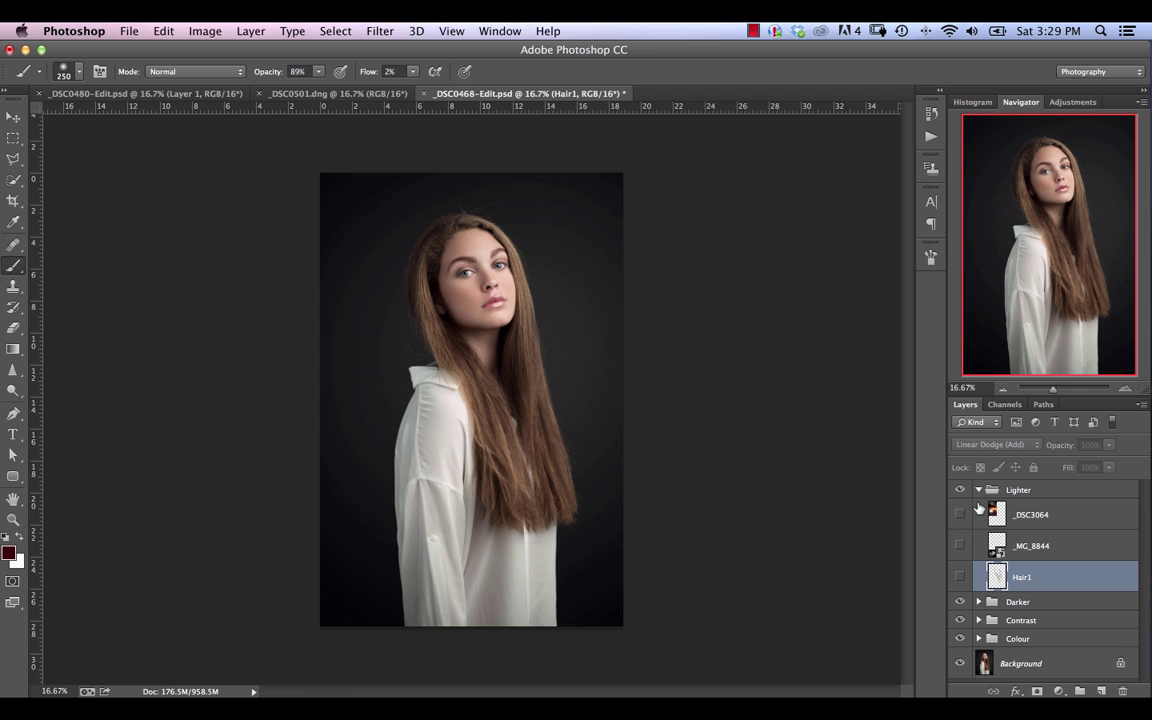
- Move the _MG_8844 layer above _DSC3064, and show the bokeh layer briefly before hiding it again
key("alt+bracketright")
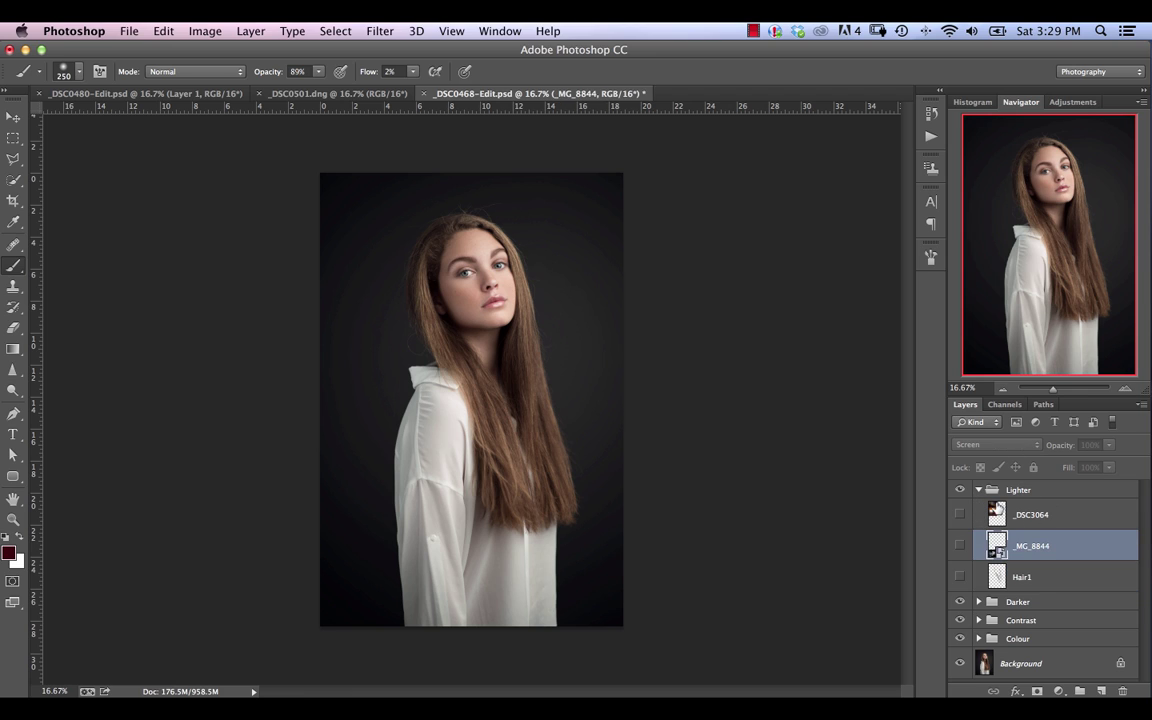
left_click(960, 514)
left_click(996, 510)
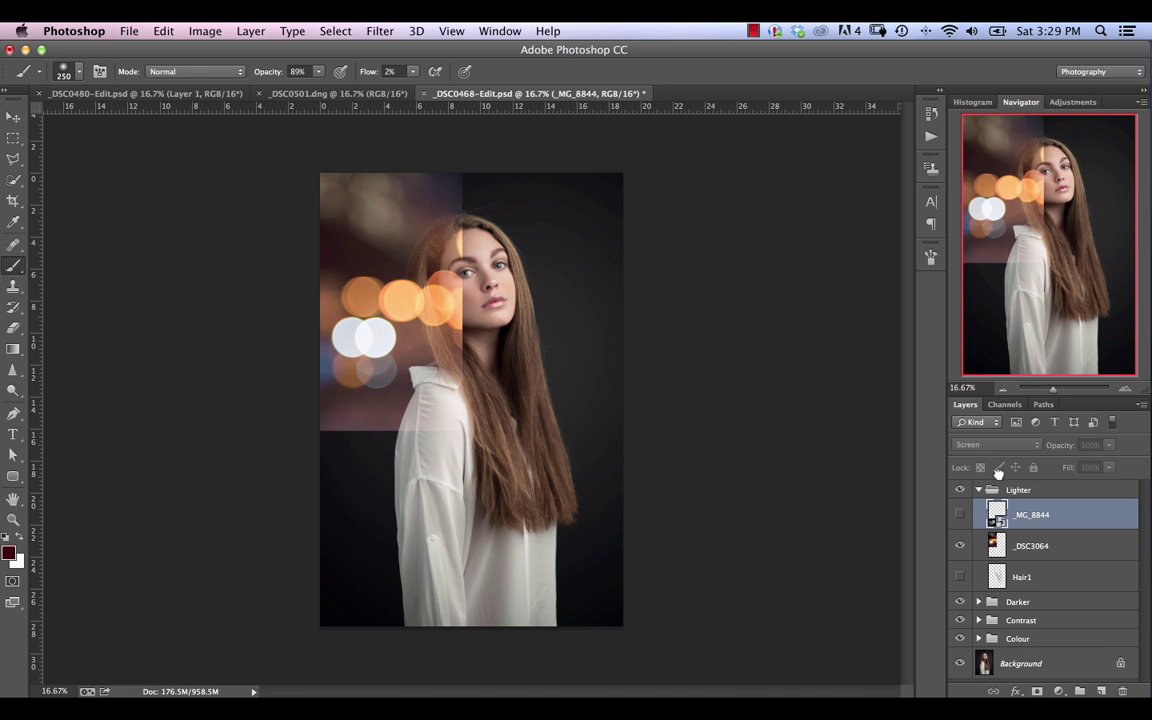
key("ctrl+bracketleft")
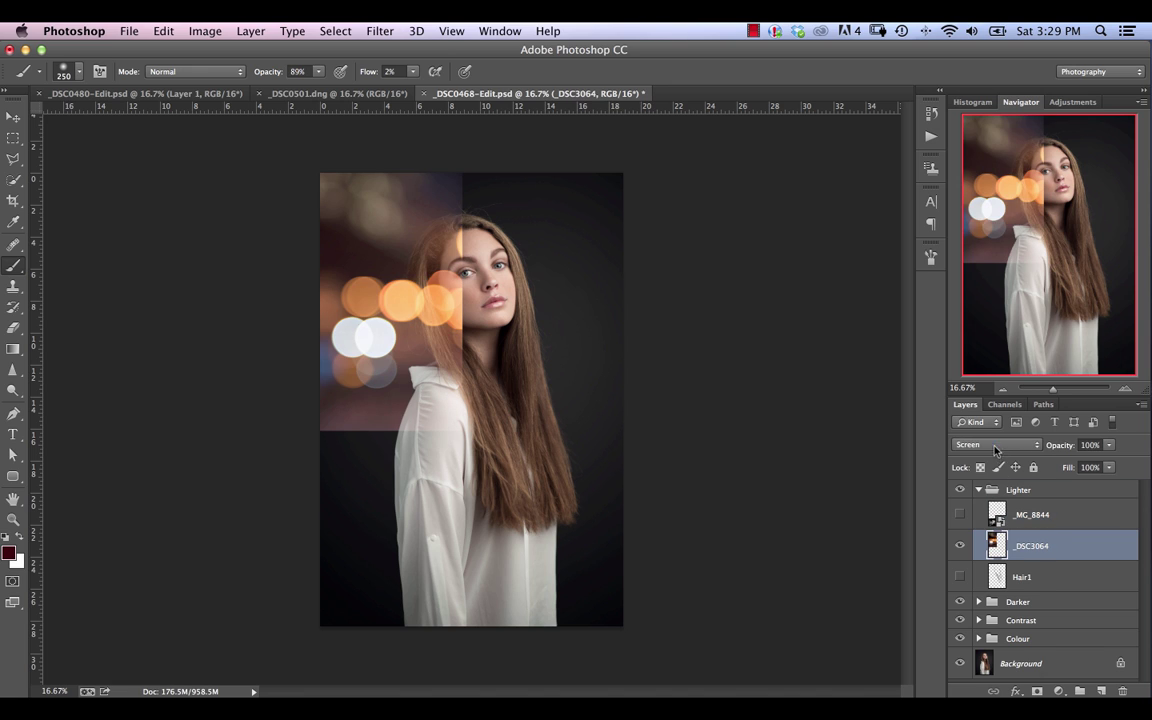
left_click(995, 453)
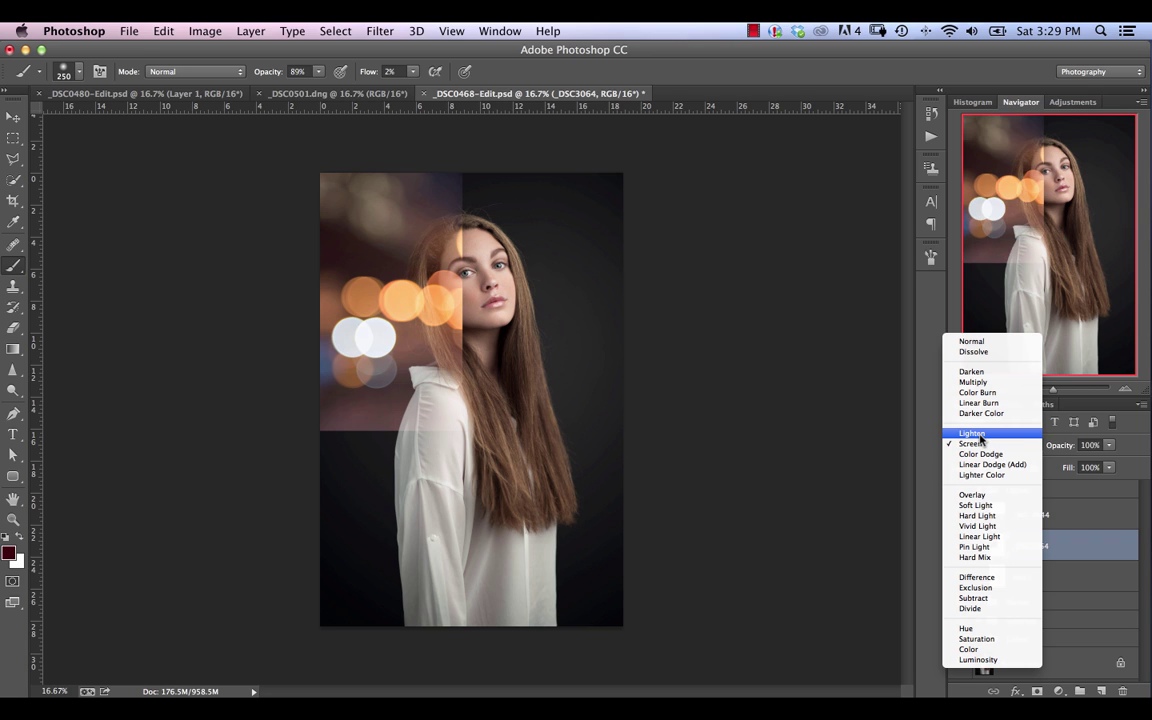
left_click(960, 540)
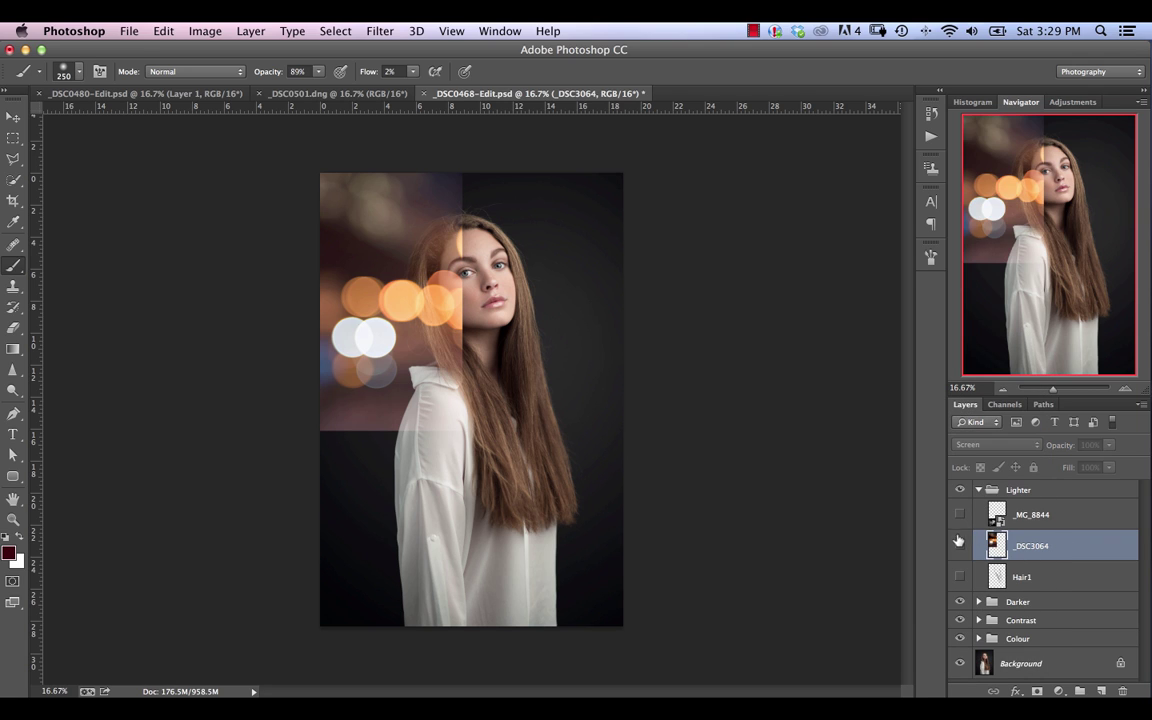
- Add a Black & White adjustment layer above _MG_8844 and set its blend mode to Screen
left_click(1026, 512)
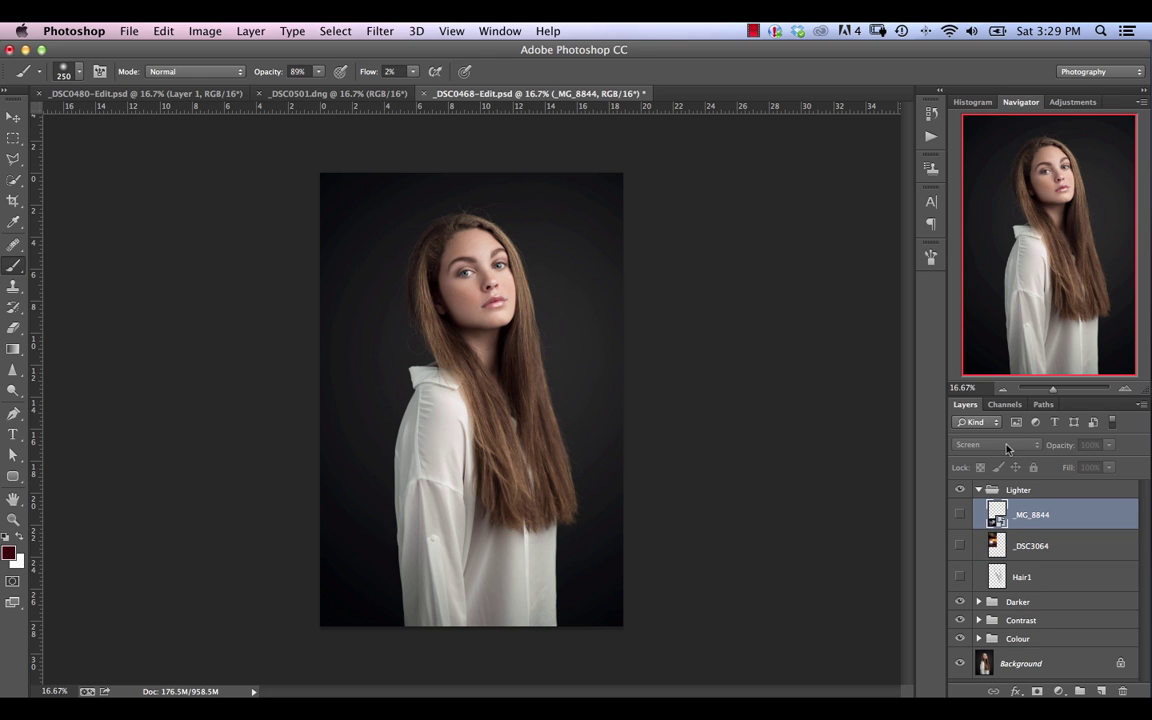
left_click(1058, 691)
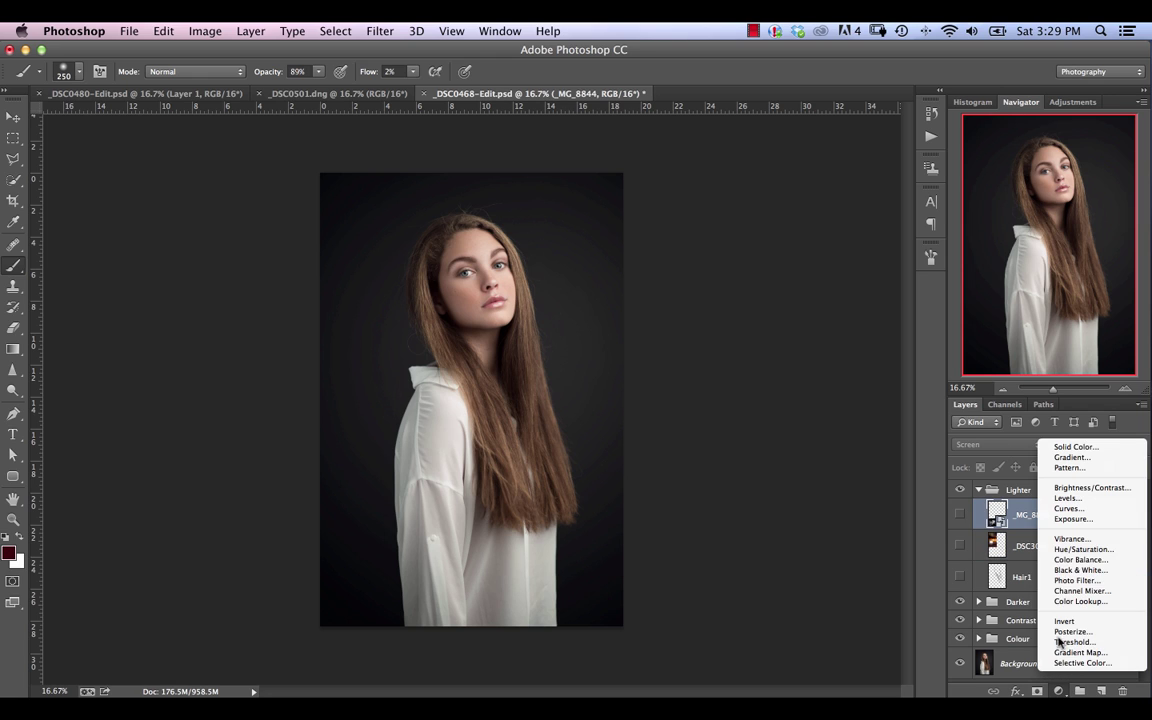
left_click(1077, 570)
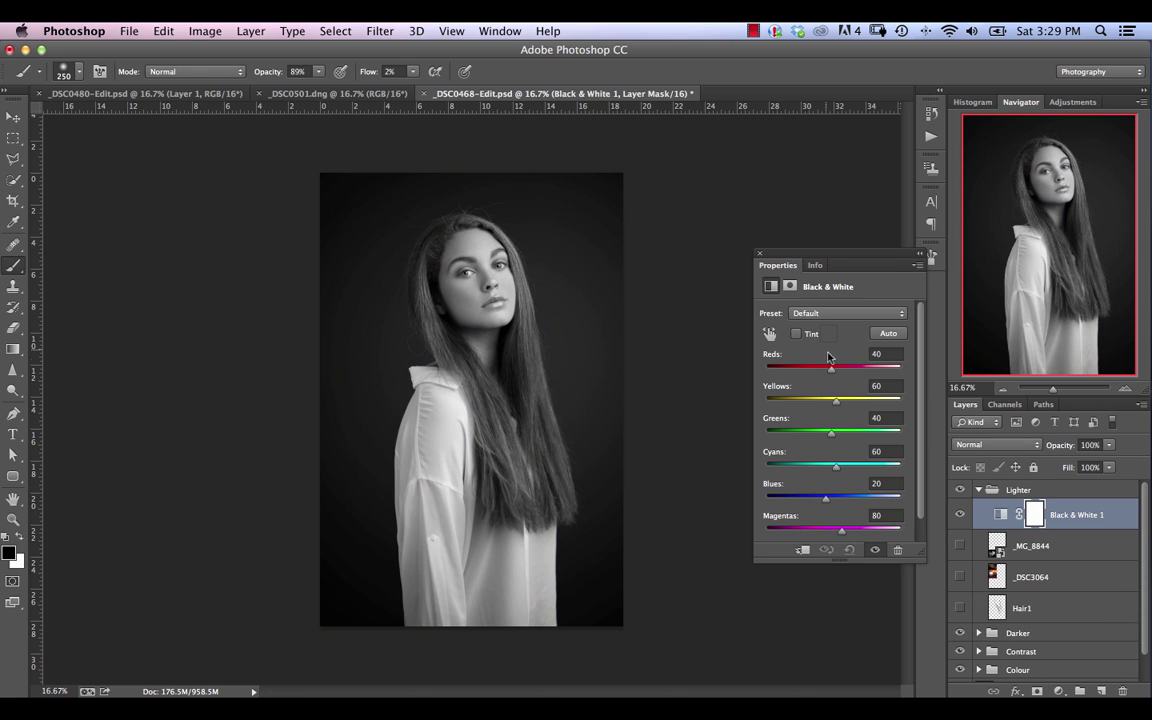
left_click(1007, 444)
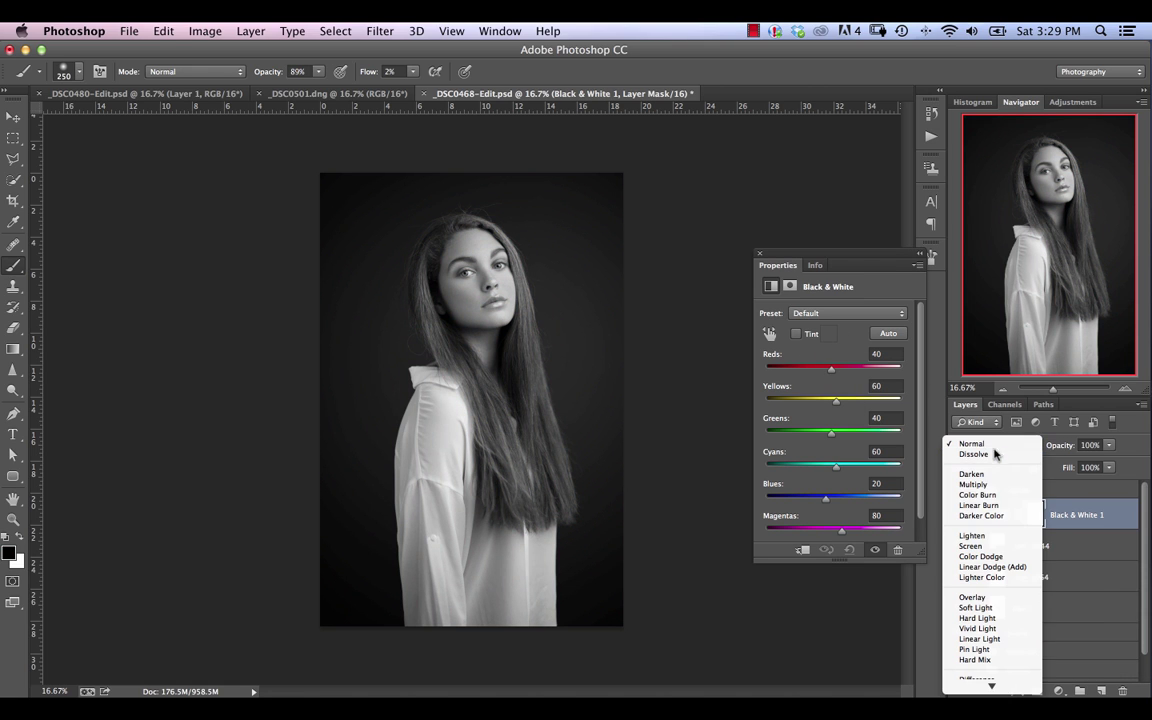
left_click(985, 545)
- Set the Black & White layer's opacity to 45% and lower Reds to about -85, Yellows to about -79 and Greens to -50
left_click_drag(1028, 456, 807, 441)
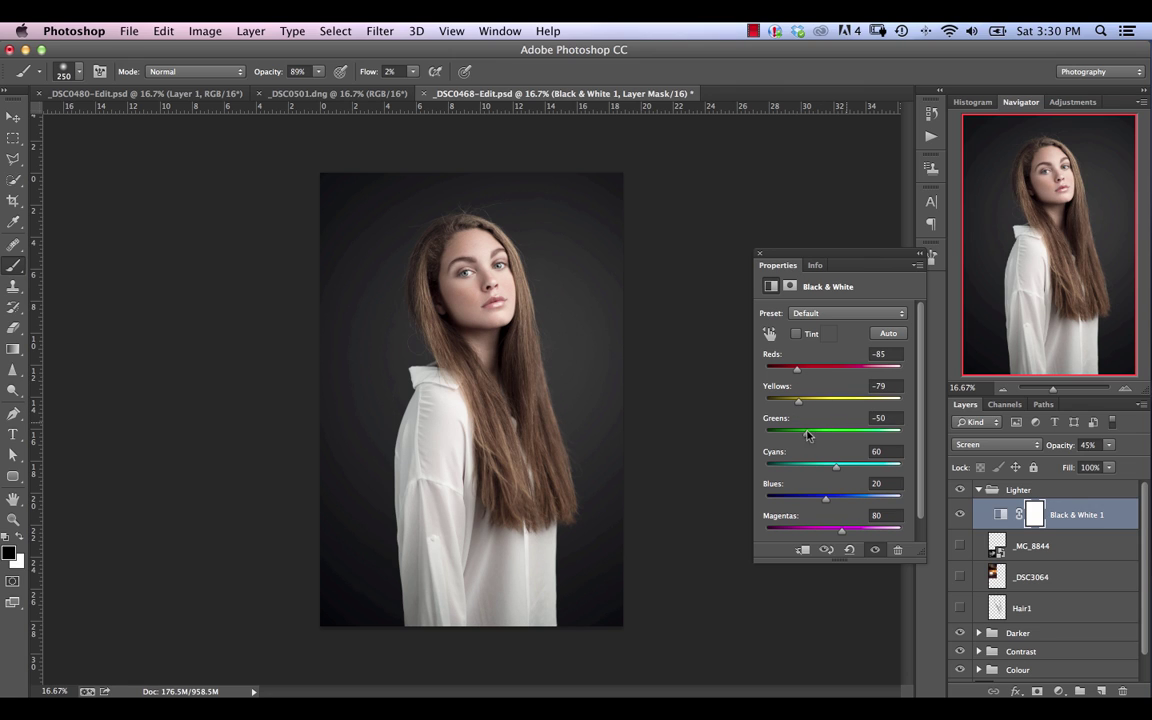
left_click_drag(797, 372, 791, 401)
key("Escape")
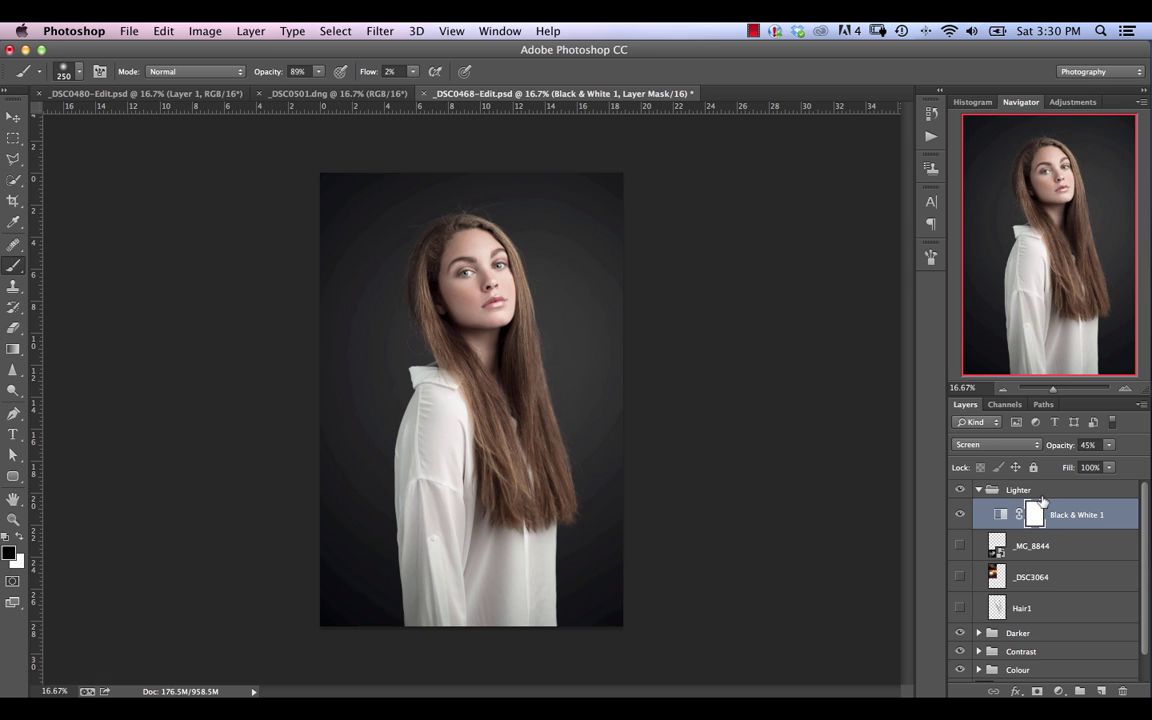
- Delete the Black & White adjustment layer and collapse the Lighter group
key("BackSpace")
left_click(978, 489)
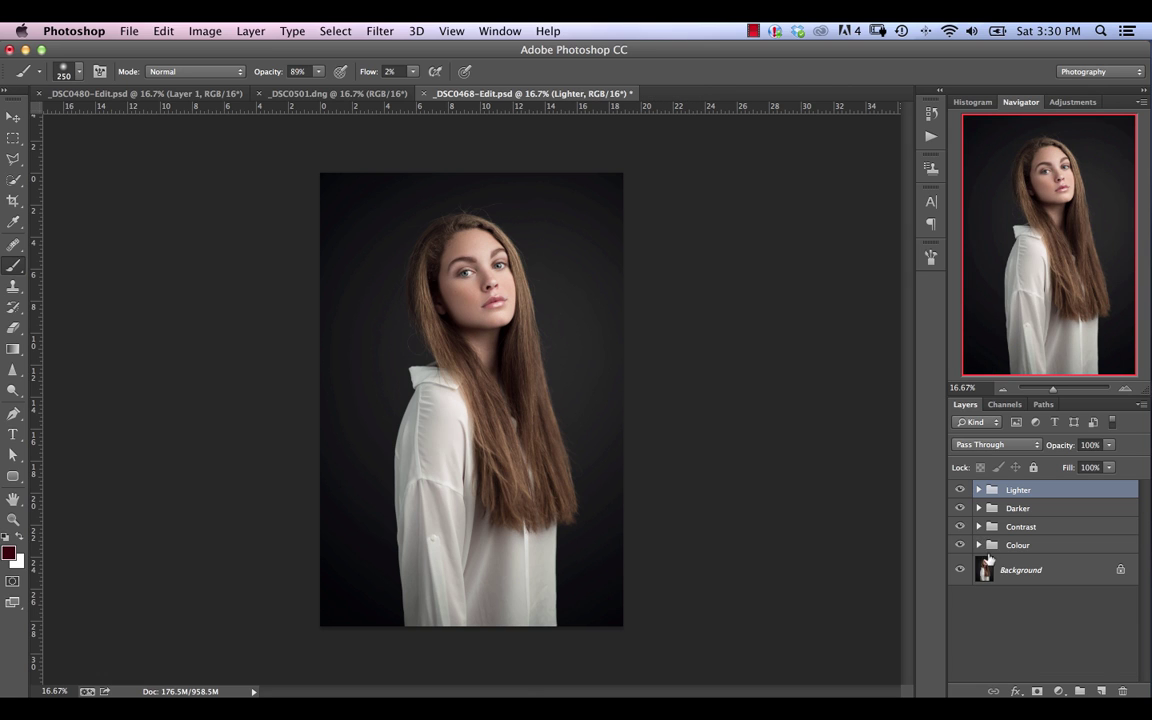
- Add a Black & White adjustment layer at the top of the Darker group and set its blend mode to Multiply
left_click(978, 508)
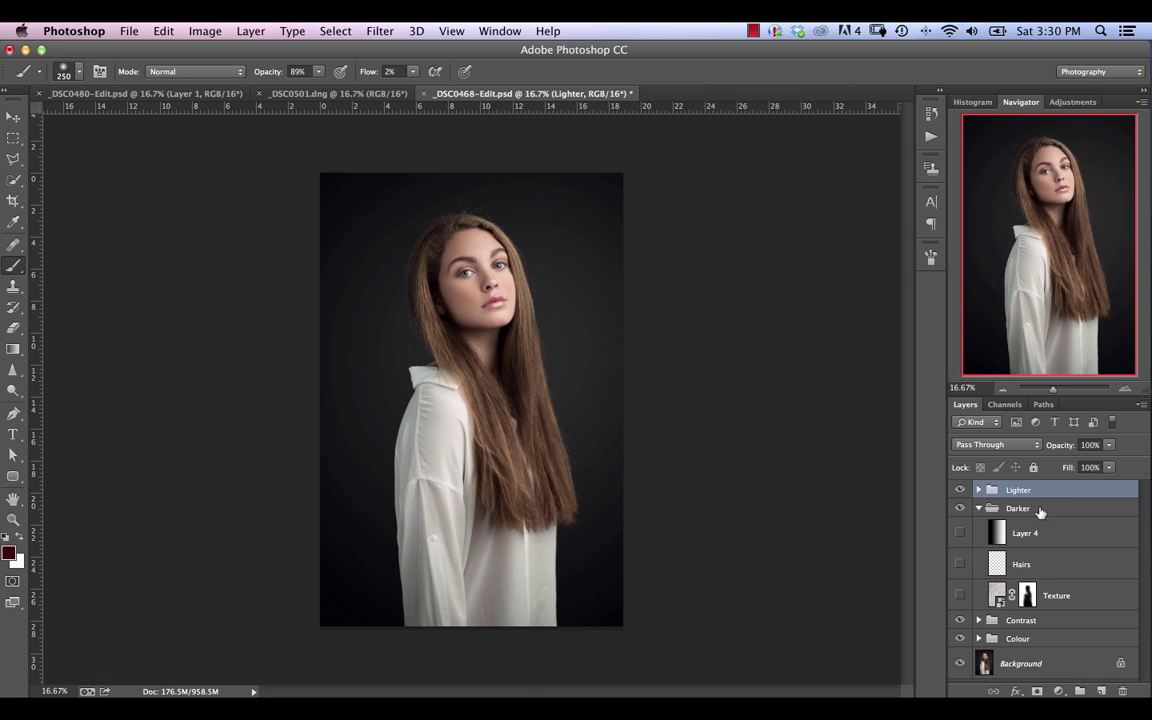
left_click(1035, 508)
left_click(1058, 691)
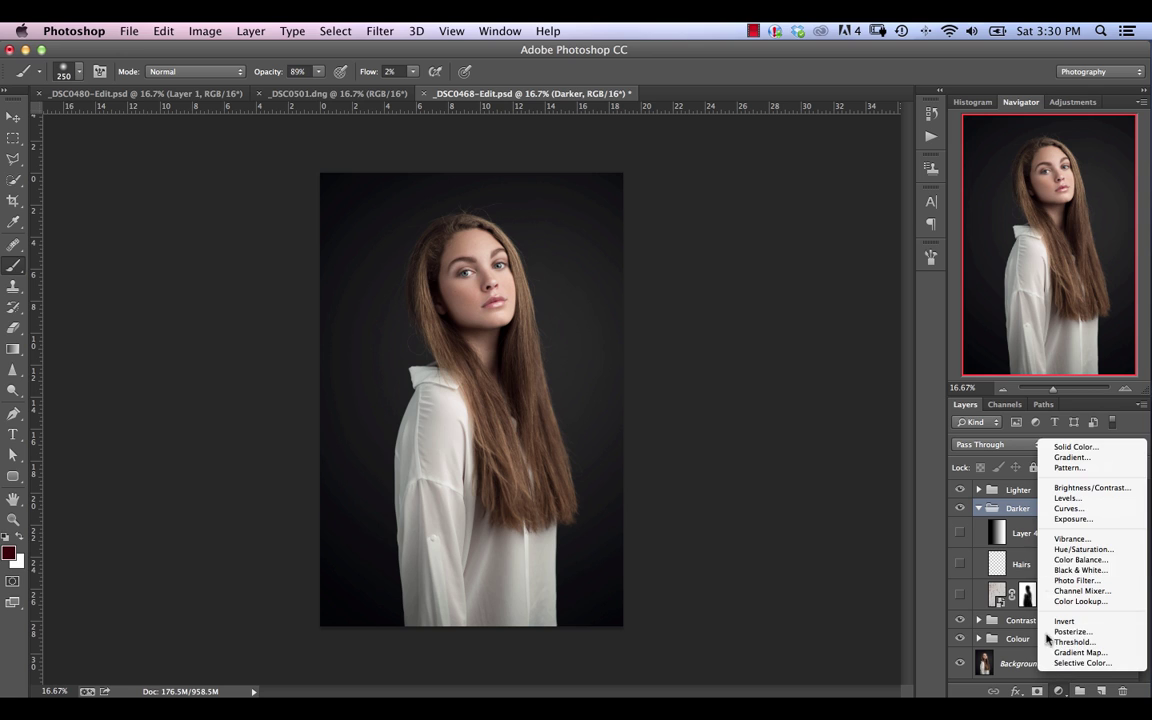
left_click(1078, 580)
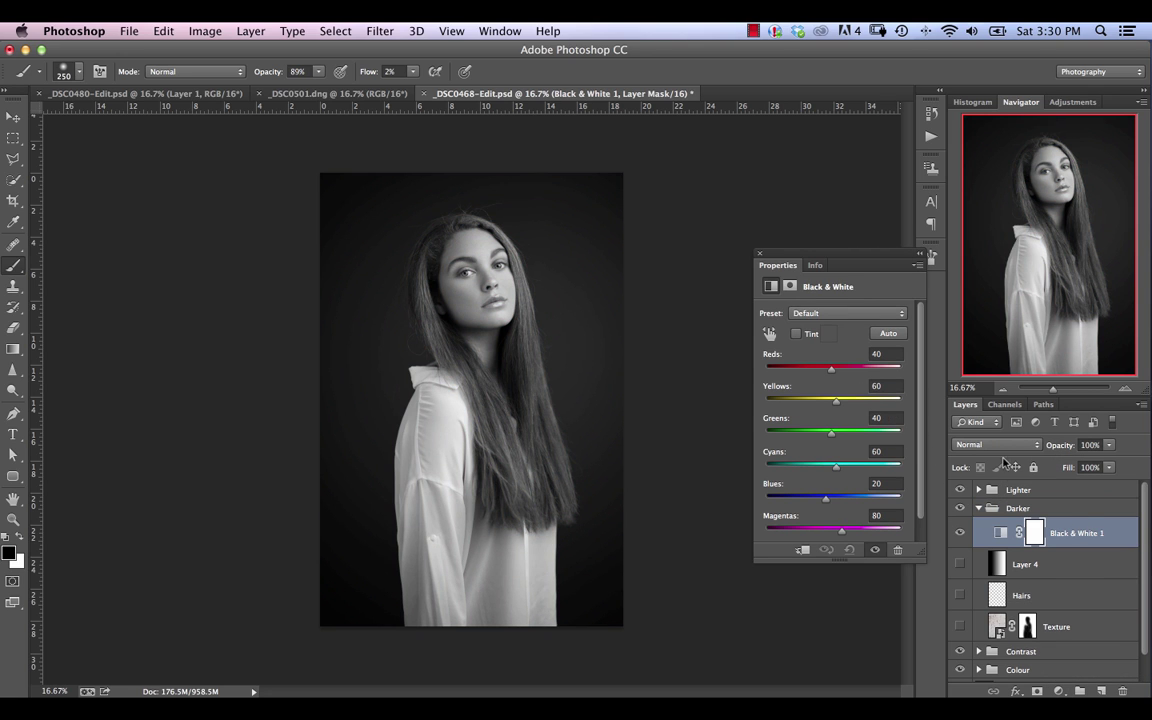
left_click(1000, 446)
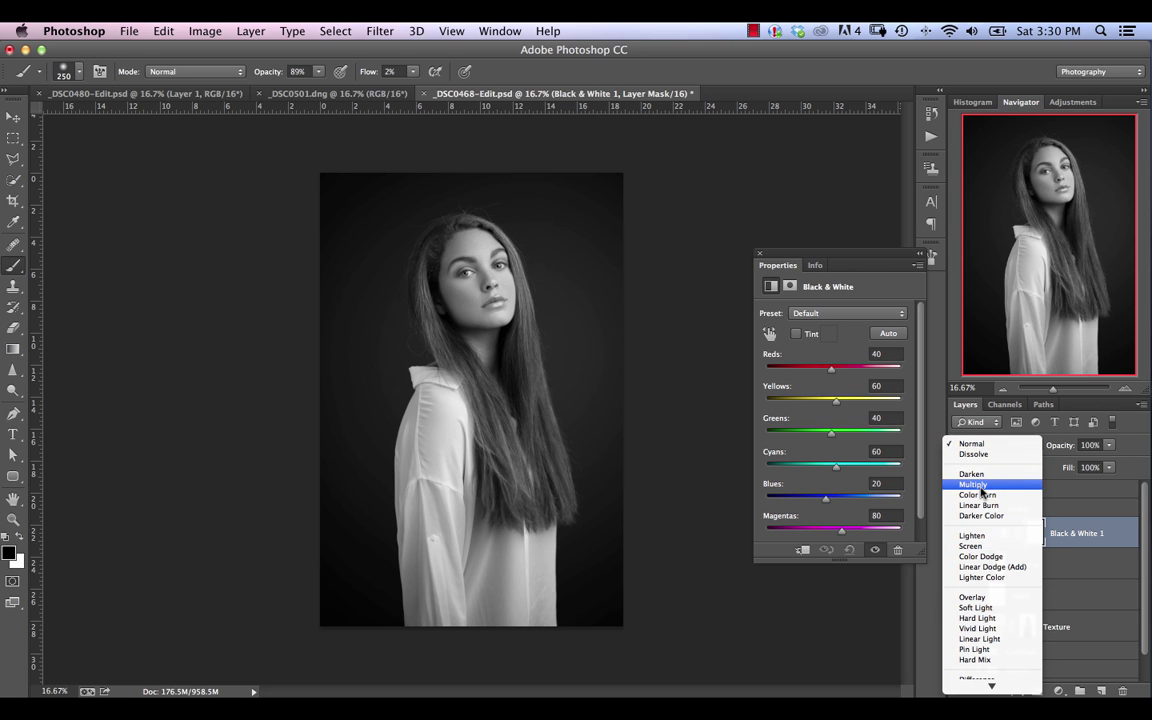
left_click(981, 491)
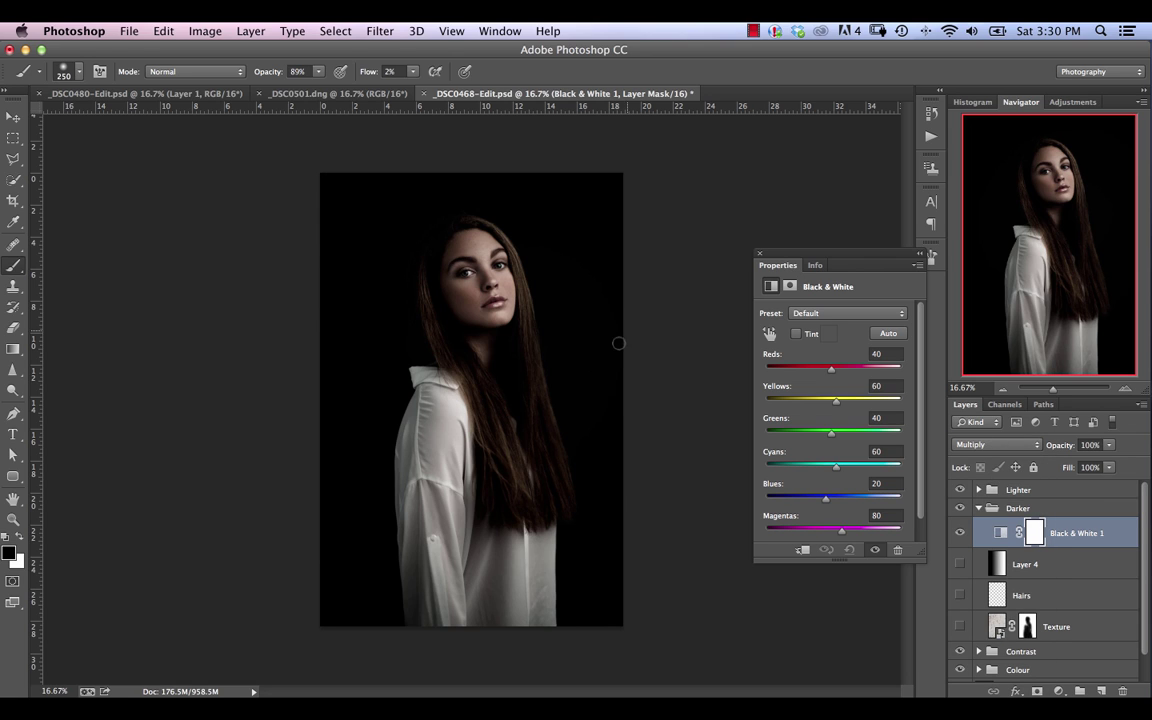
- Set the Black & White layer's Reds to 132, Yellows to 203 and opacity to 19%, and toggle its visibility to compare
left_click_drag(831, 368, 875, 404)
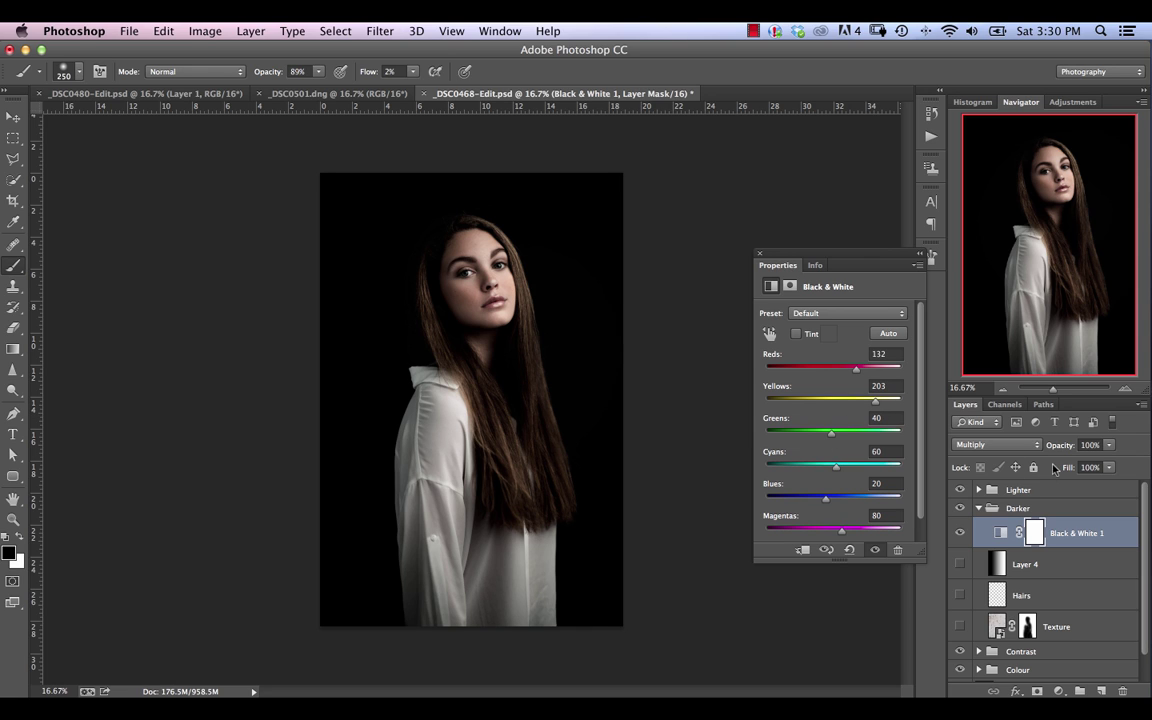
left_click_drag(1067, 452, 903, 408)
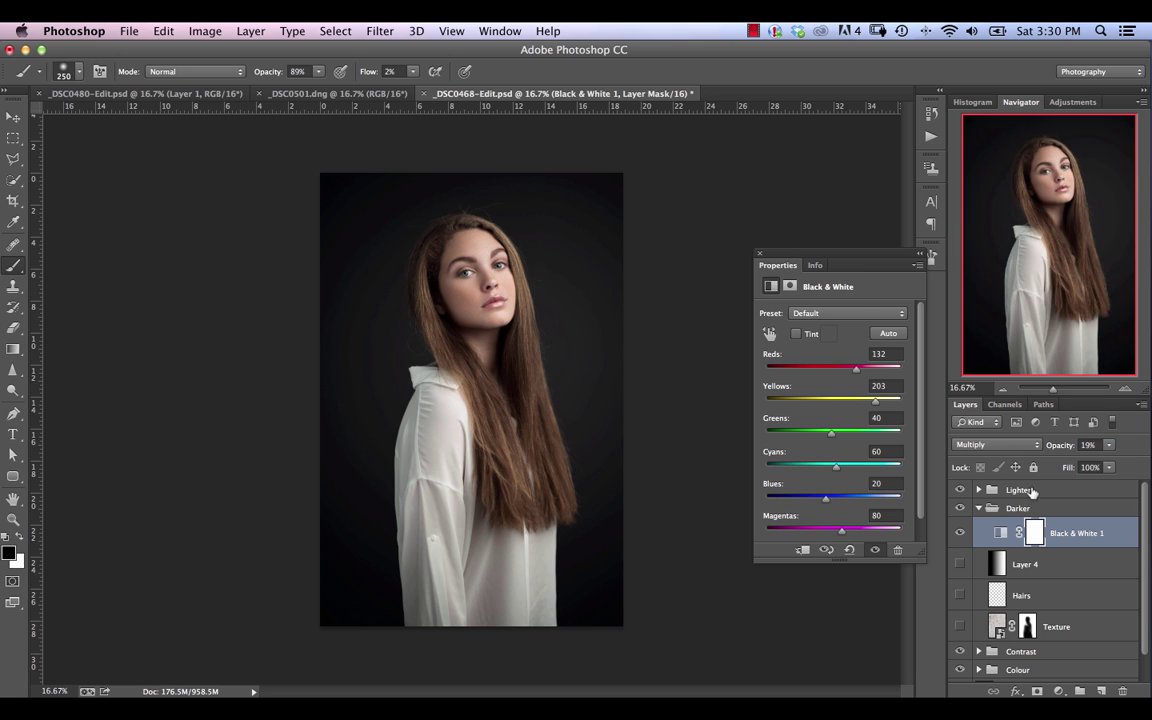
left_click(960, 533)
left_click(960, 533)
left_click(960, 533)
left_click(960, 538)
- Delete the Black & White adjustment layer and collapse the Darker group
key("Delete")
left_click(978, 508)
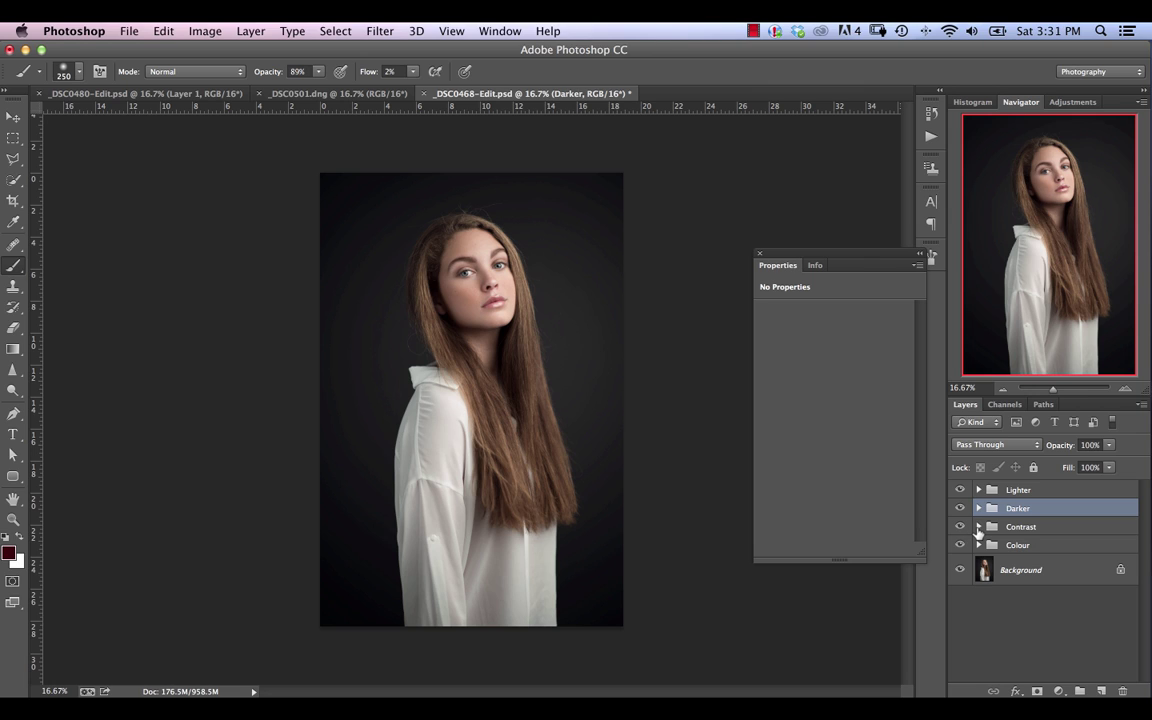
- Expand the Contrast group, select its grey Layer 1 and choose Overlay as its blend mode
left_click(978, 527)
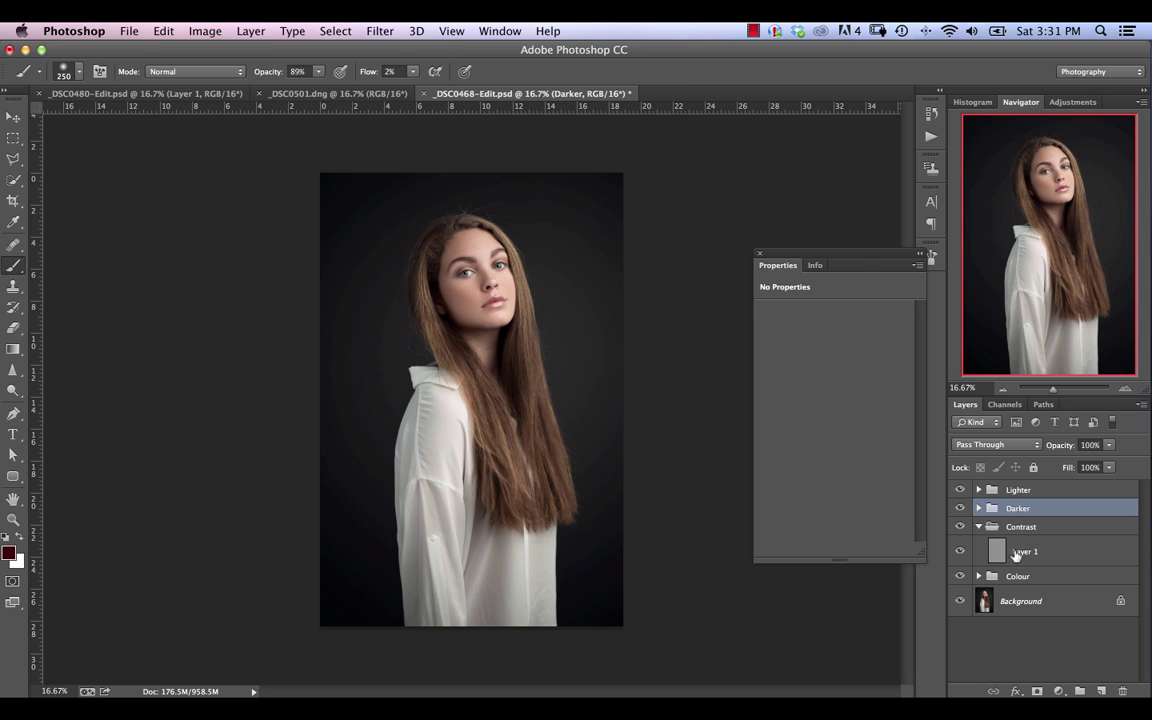
left_click(1025, 527)
left_click(1000, 445)
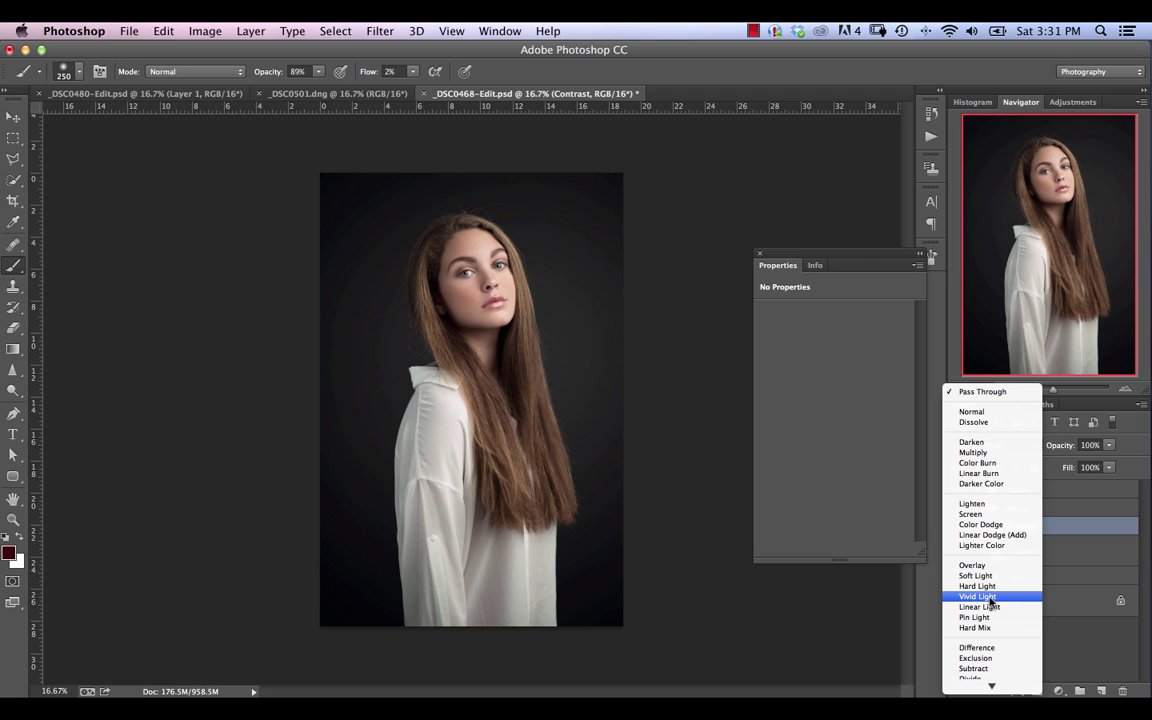
left_click(1044, 557)
left_click(1036, 563)
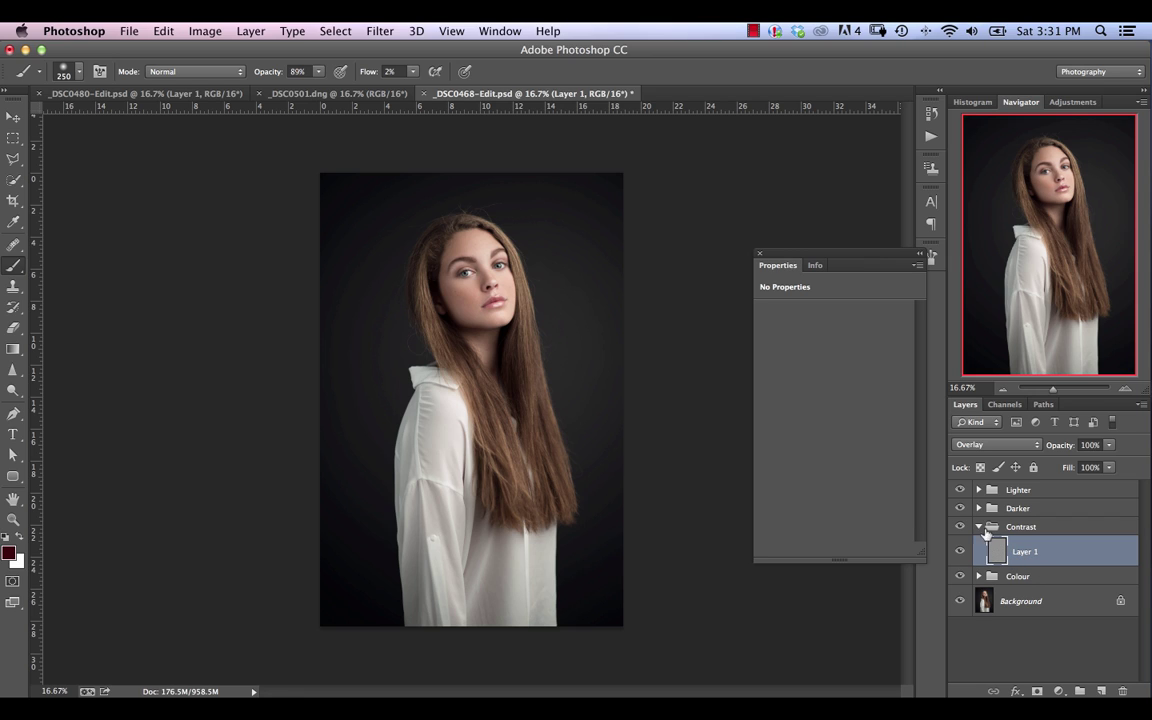
left_click(989, 452)
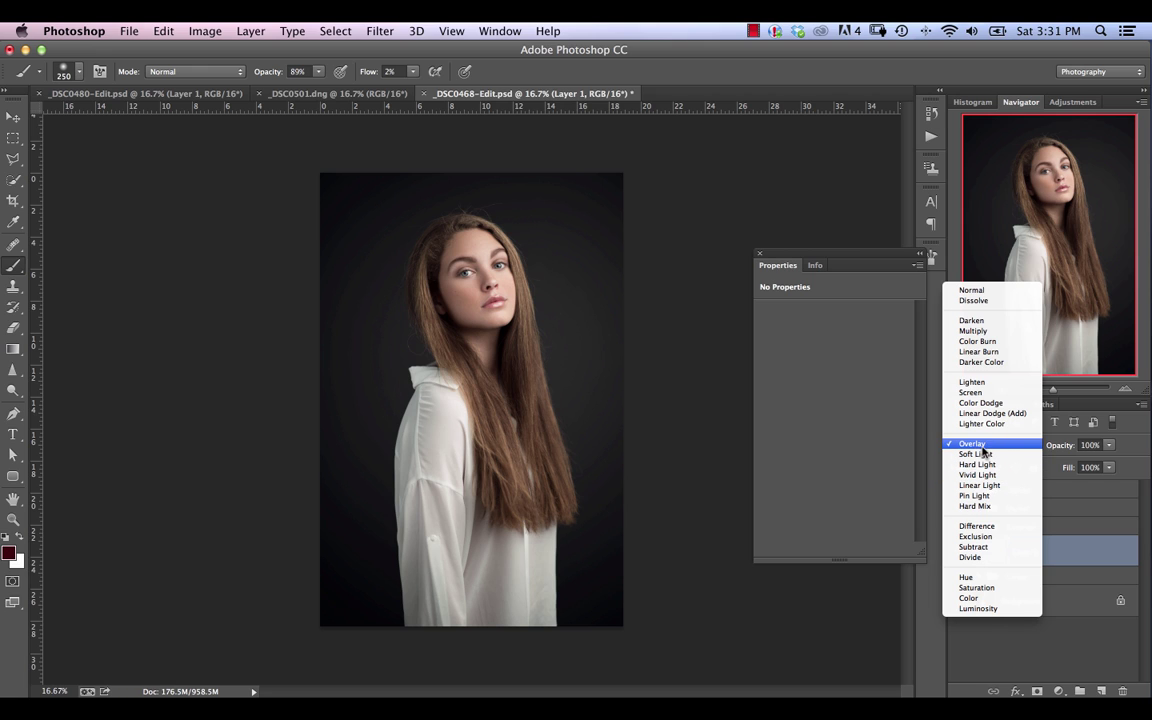
left_click(978, 445)
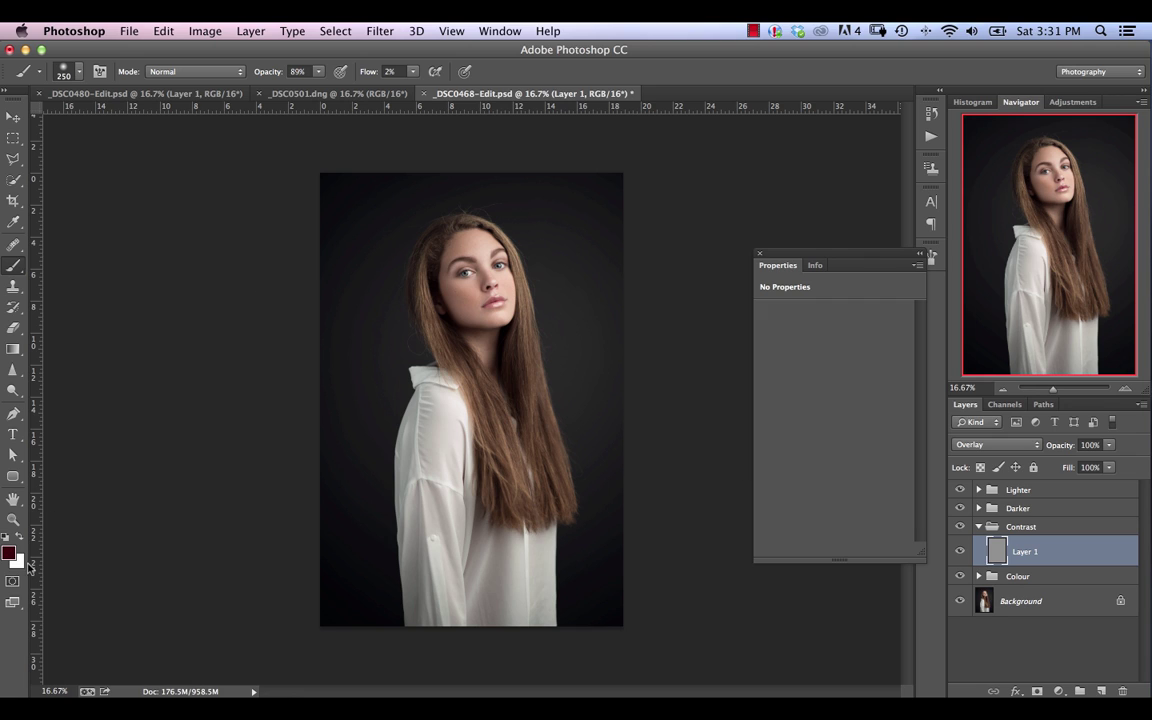
- Try brushing over the portrait on Layer 1 in white, and in black at brush size 500, undoing the strokes
key("x")
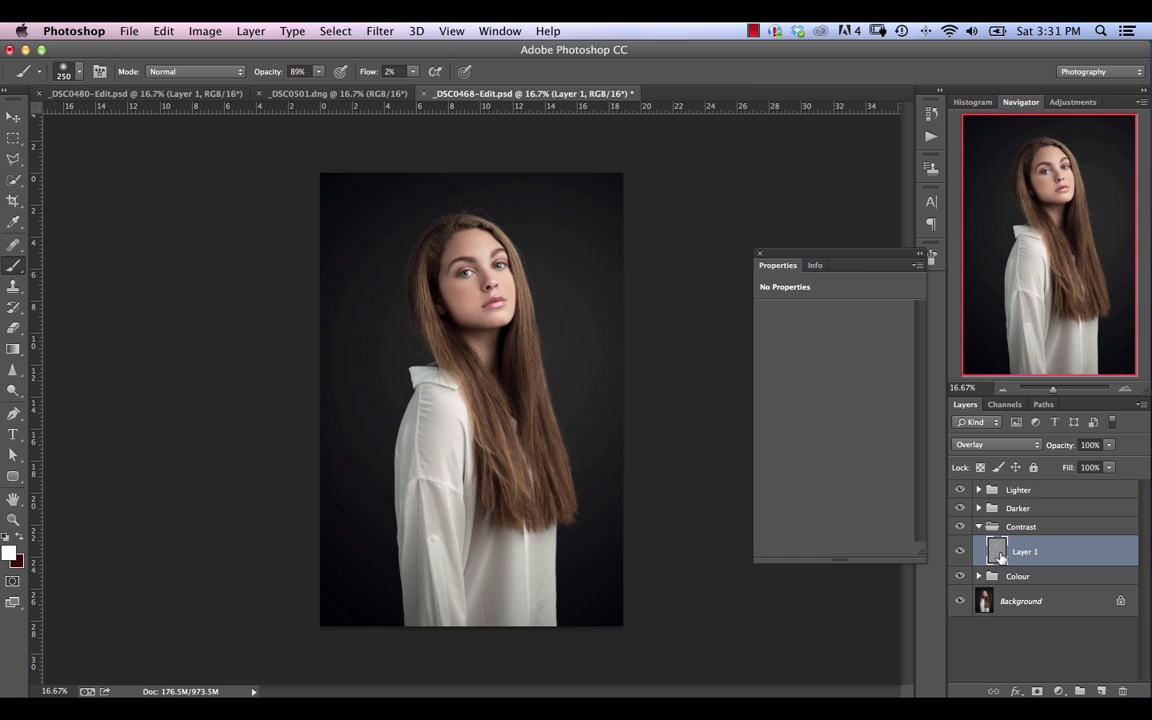
key("super+z")
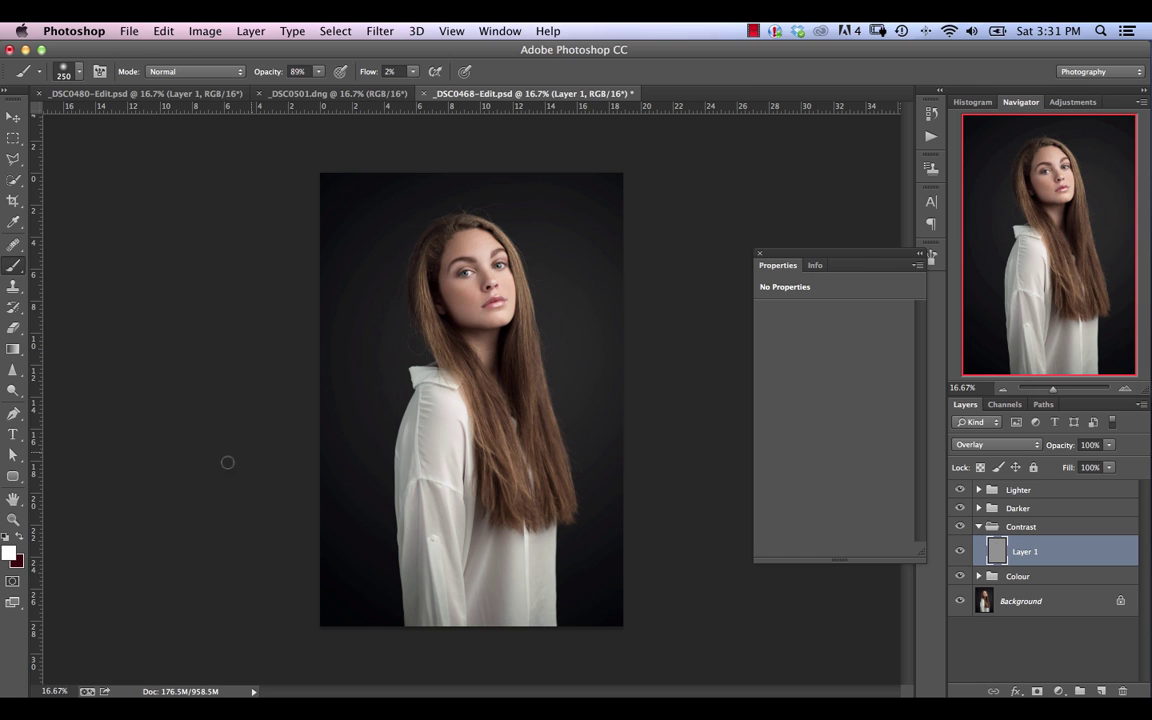
key("d")
key("bracketright")
key("bracketright")
key("bracketright")
mouse_move(419, 276)
left_mouse_down()
mouse_move(401, 270)
mouse_move(576, 357)
mouse_move(548, 356)
left_mouse_up()
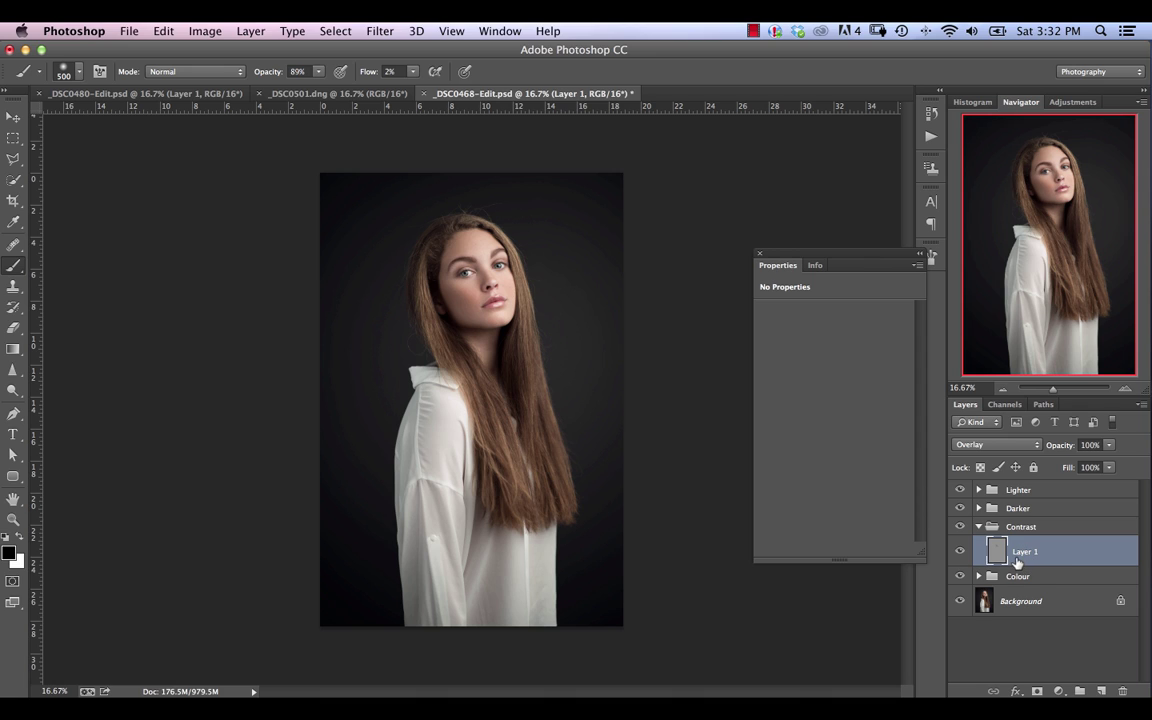
key("super+z")
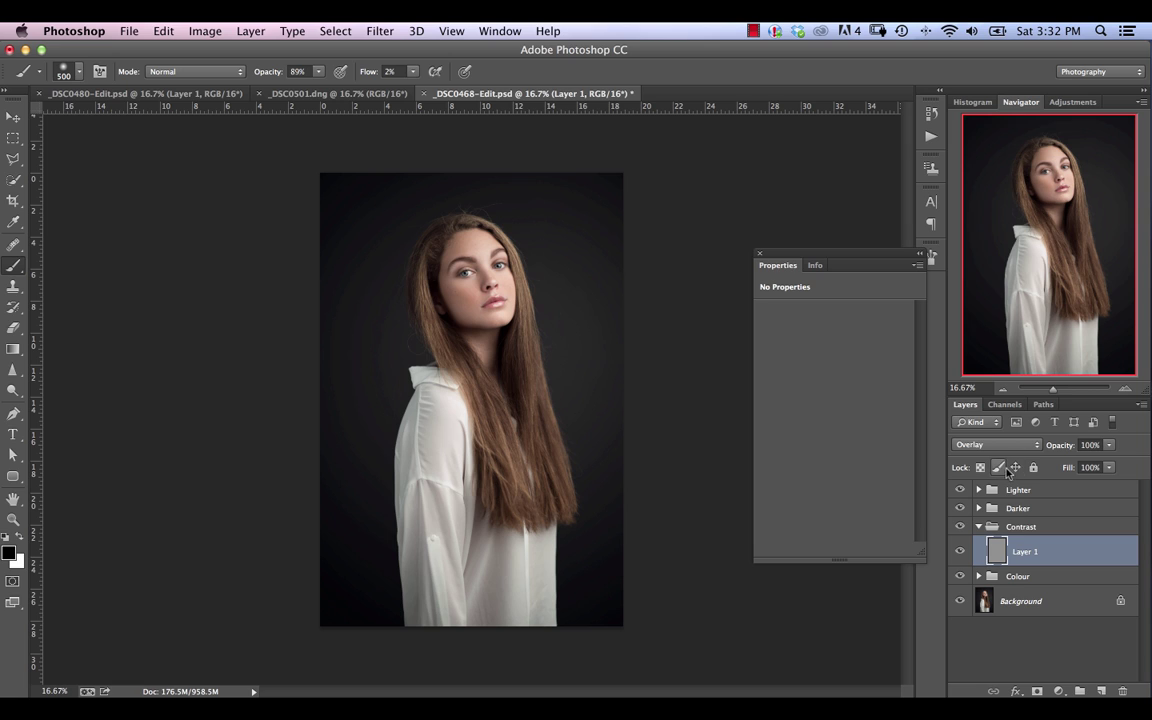
left_click(997, 444)
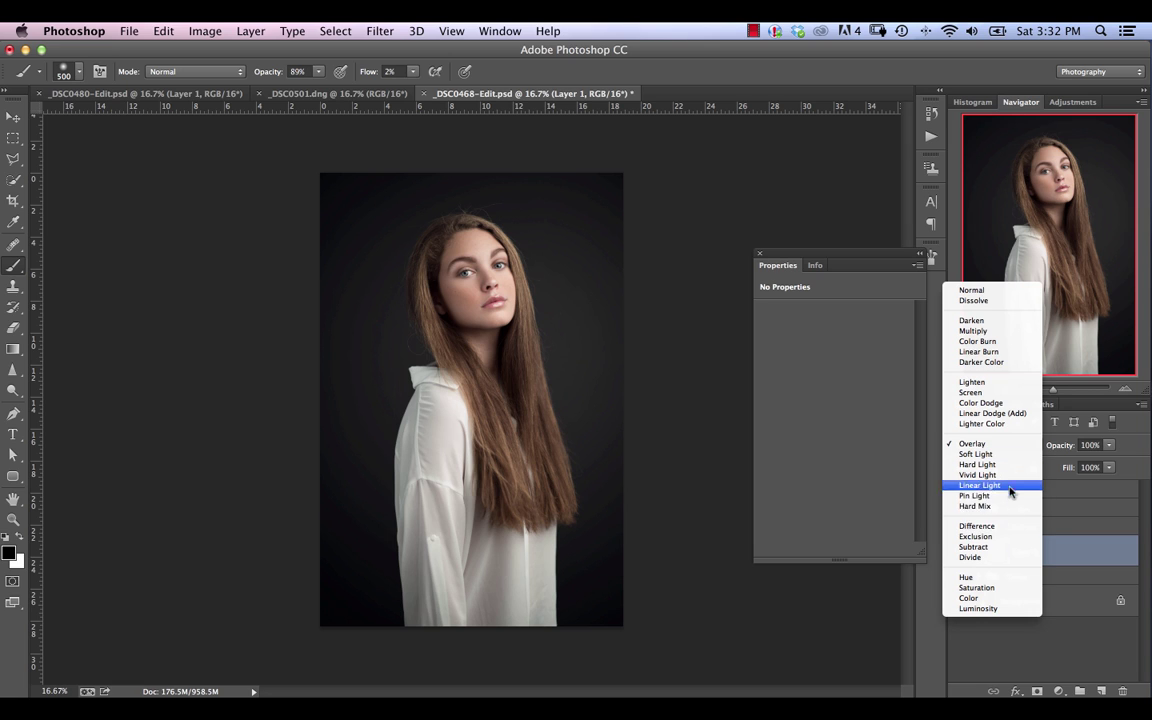
left_click(1087, 565)
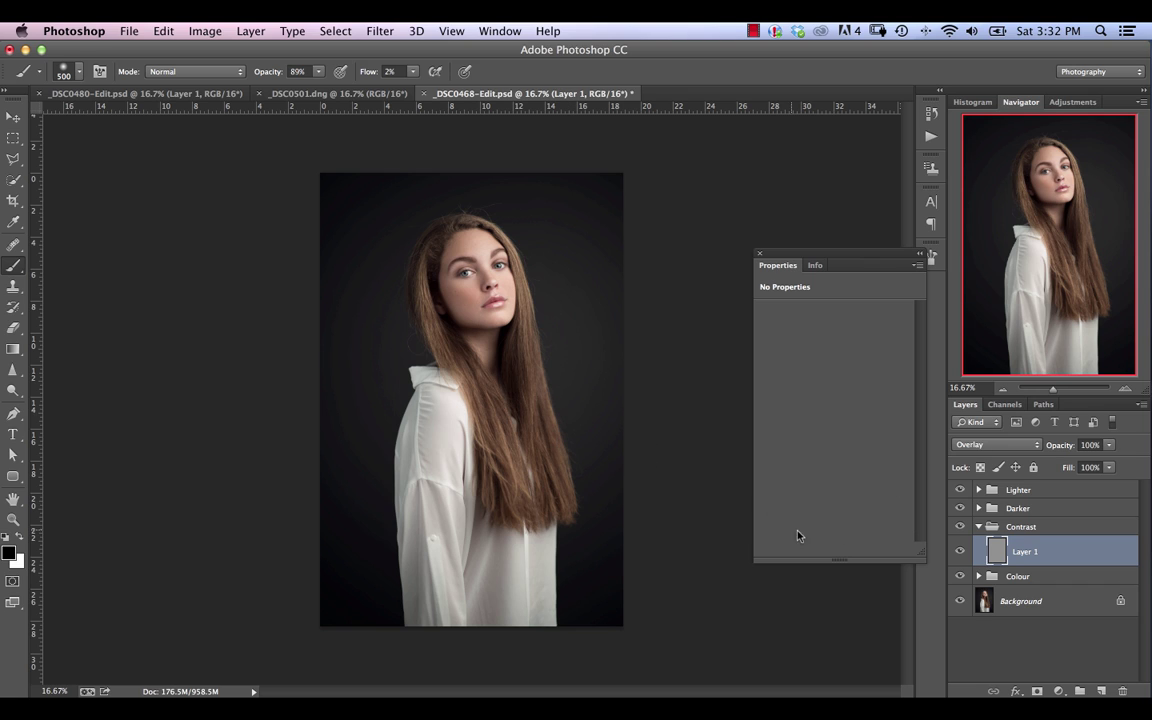
left_click(1008, 446)
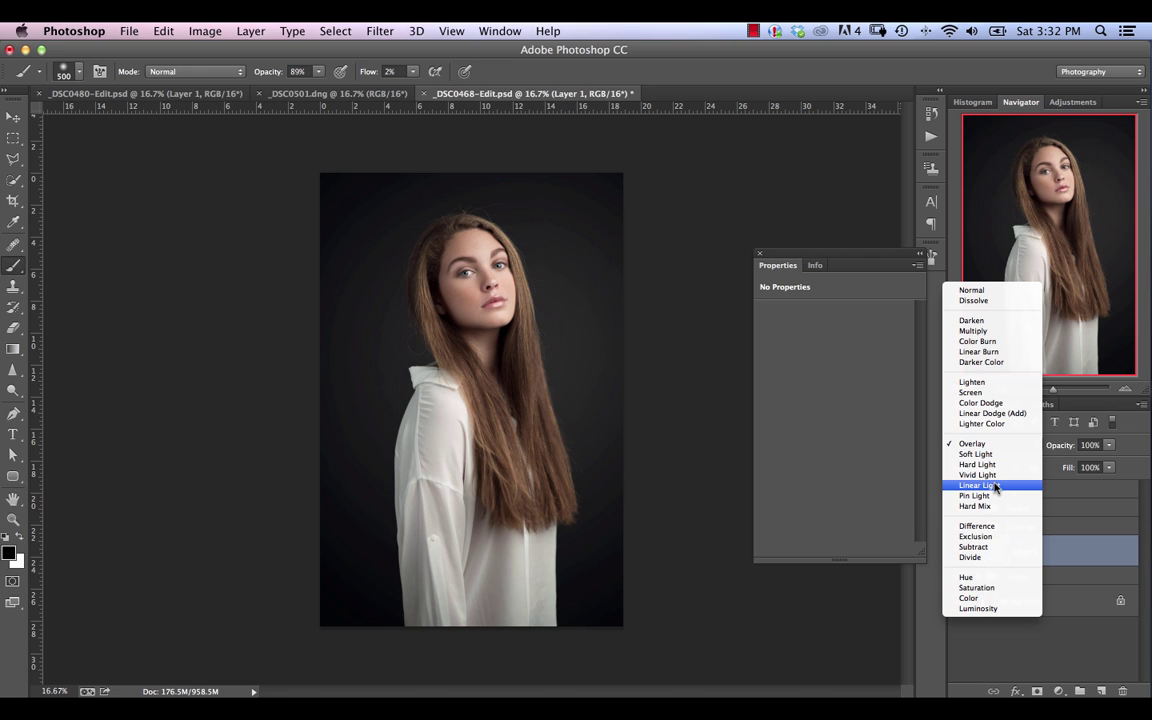
left_click(1043, 622)
- Duplicate the Background layer and apply a High Pass filter with a radius of 10 pixels to the copy
left_click(1045, 603)
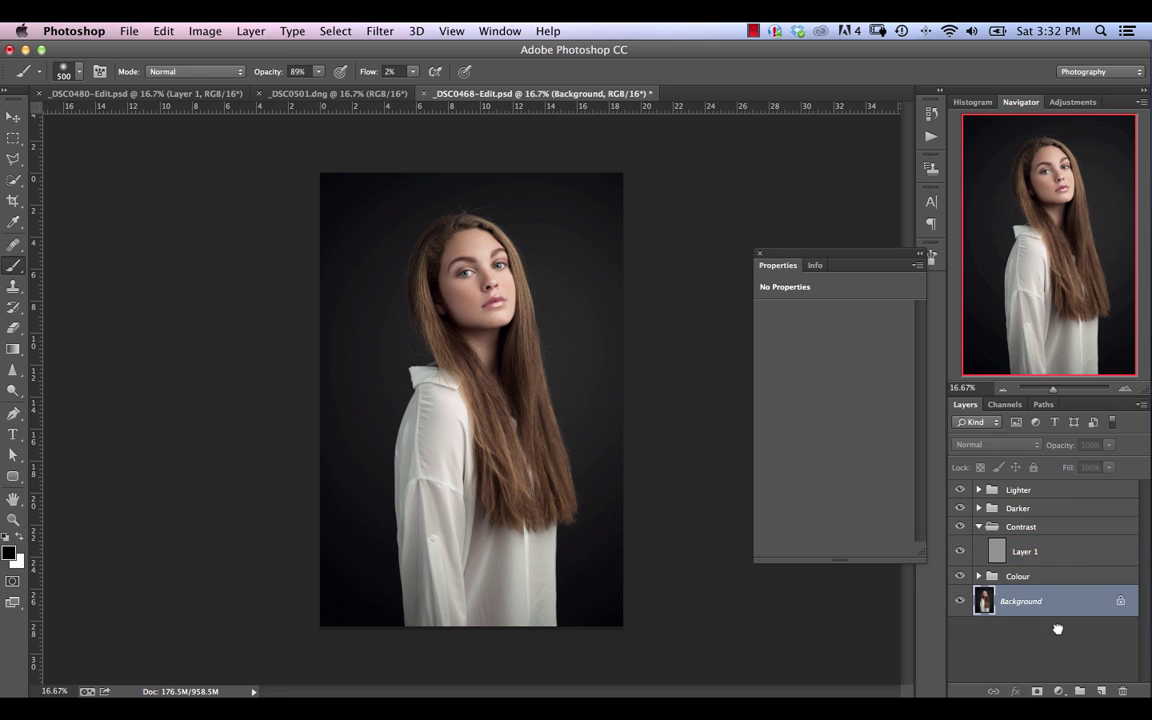
key("super+j")
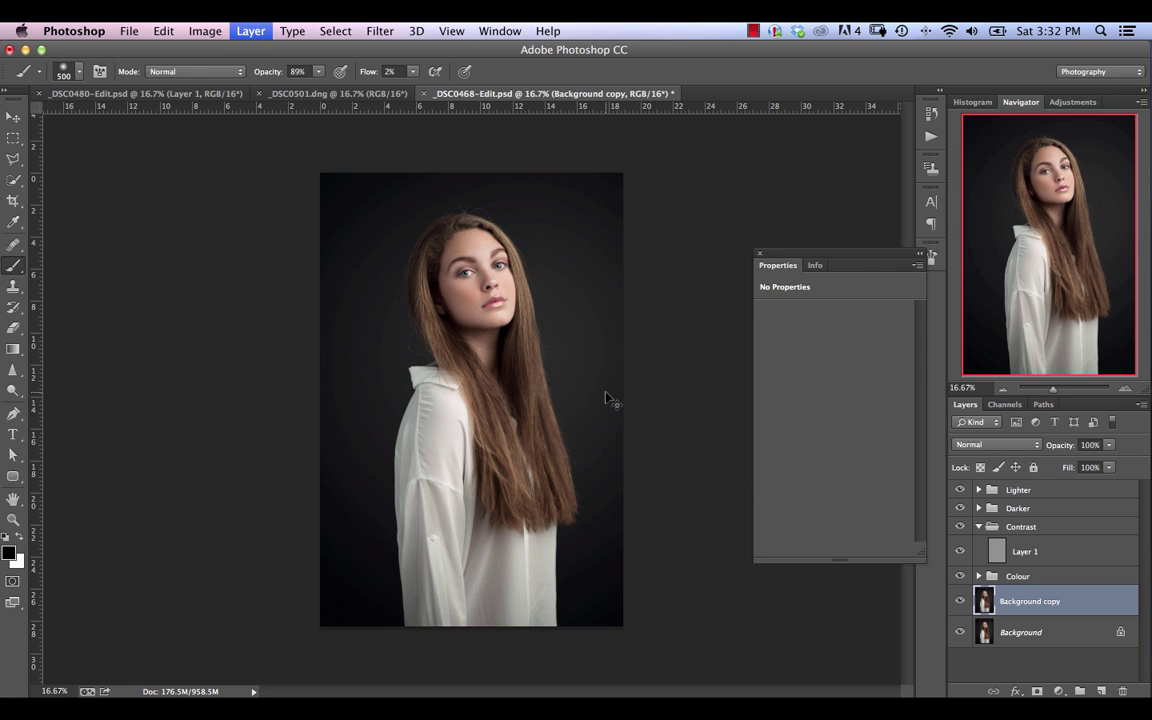
left_click(381, 31)
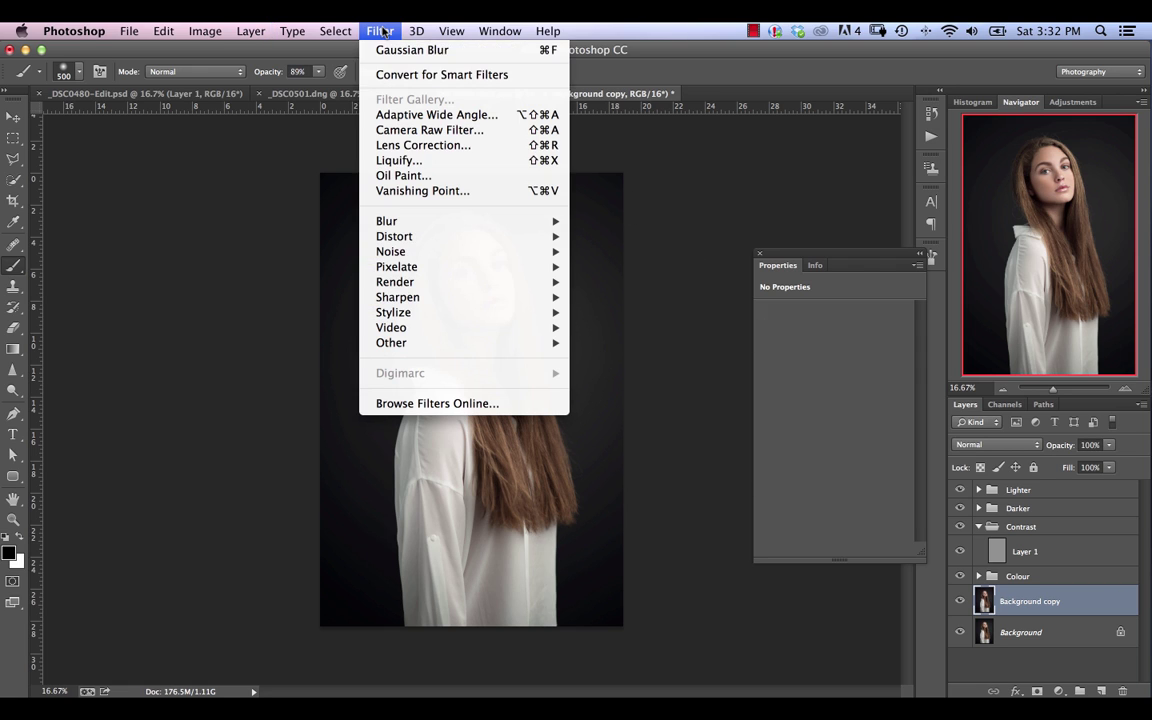
mouse_move(527, 345)
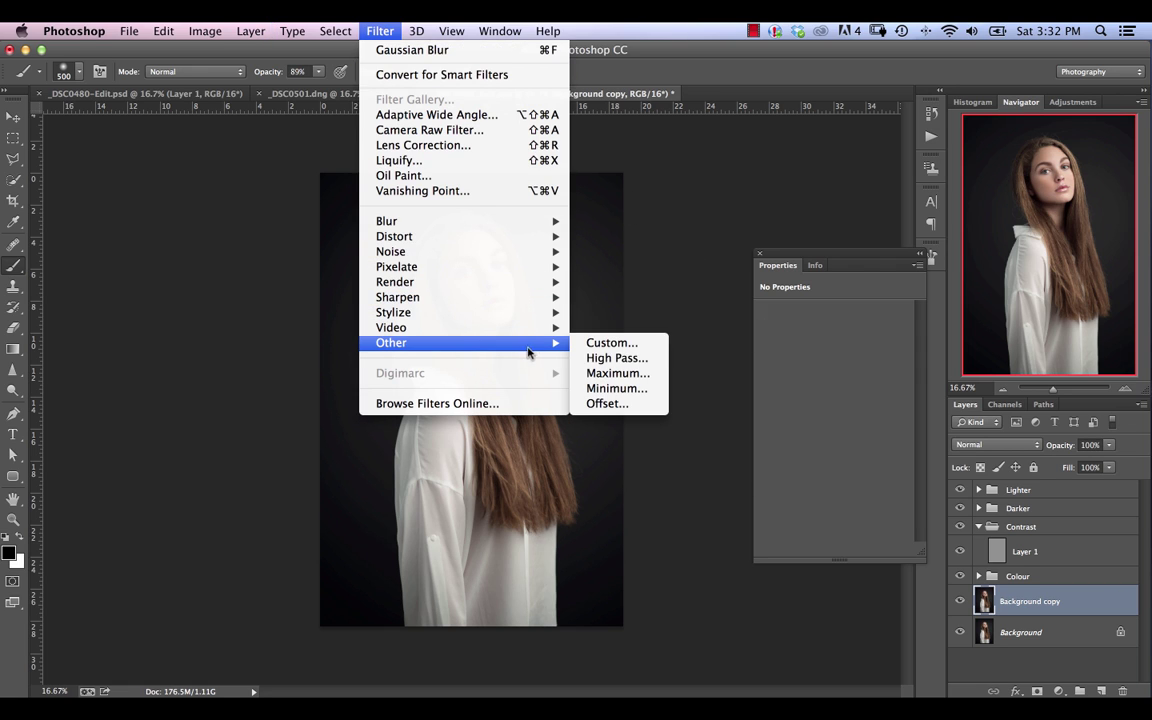
left_click(617, 358)
mouse_move(816, 540)
left_mouse_down()
mouse_move(780, 546)
mouse_move(800, 549)
left_mouse_up()
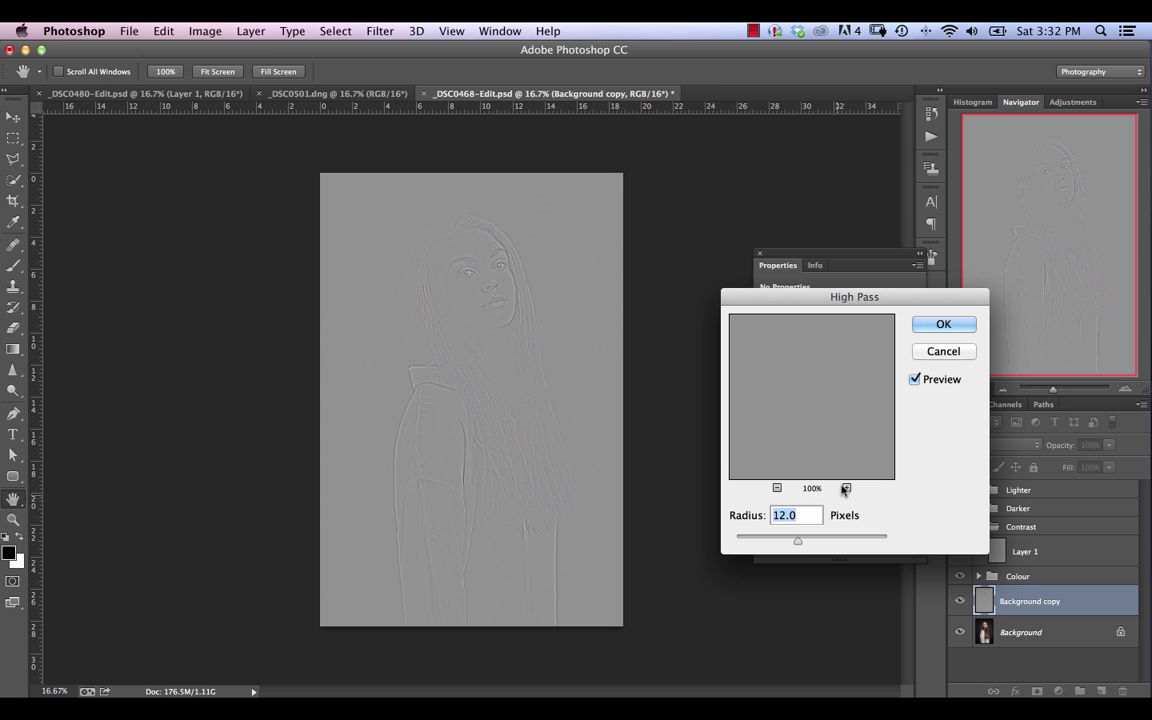
type("10")
left_click(945, 326)
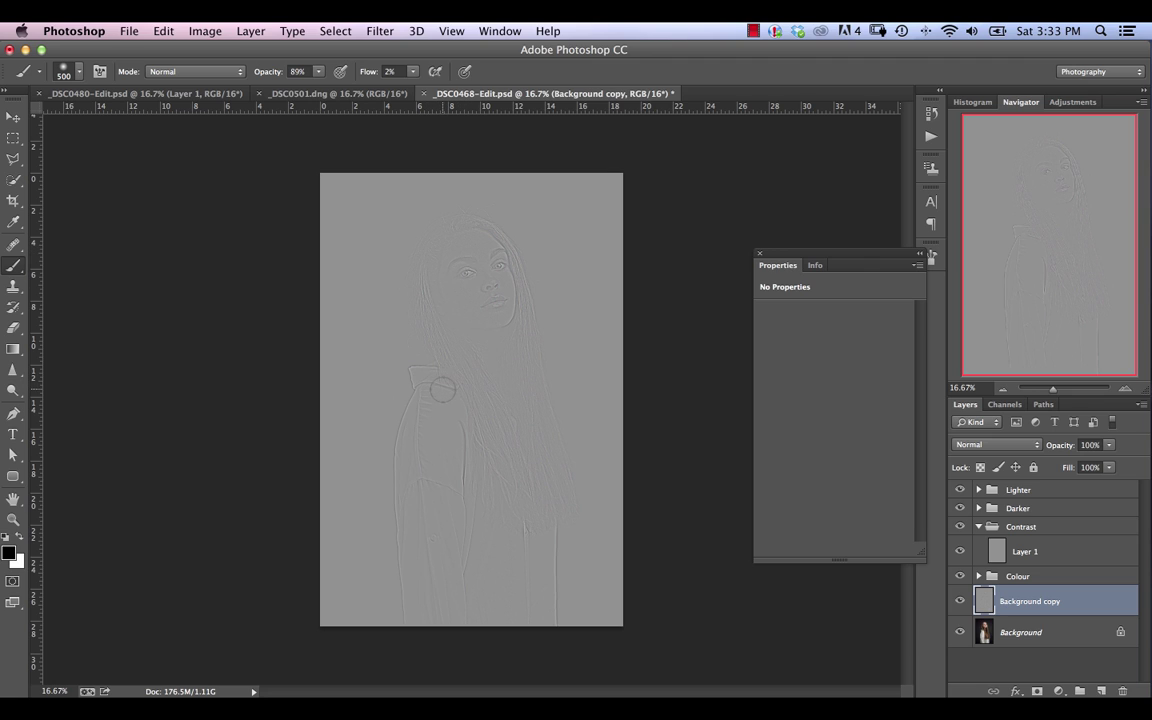
- Set the Background copy layer's blend mode to Overlay
left_click(998, 444)
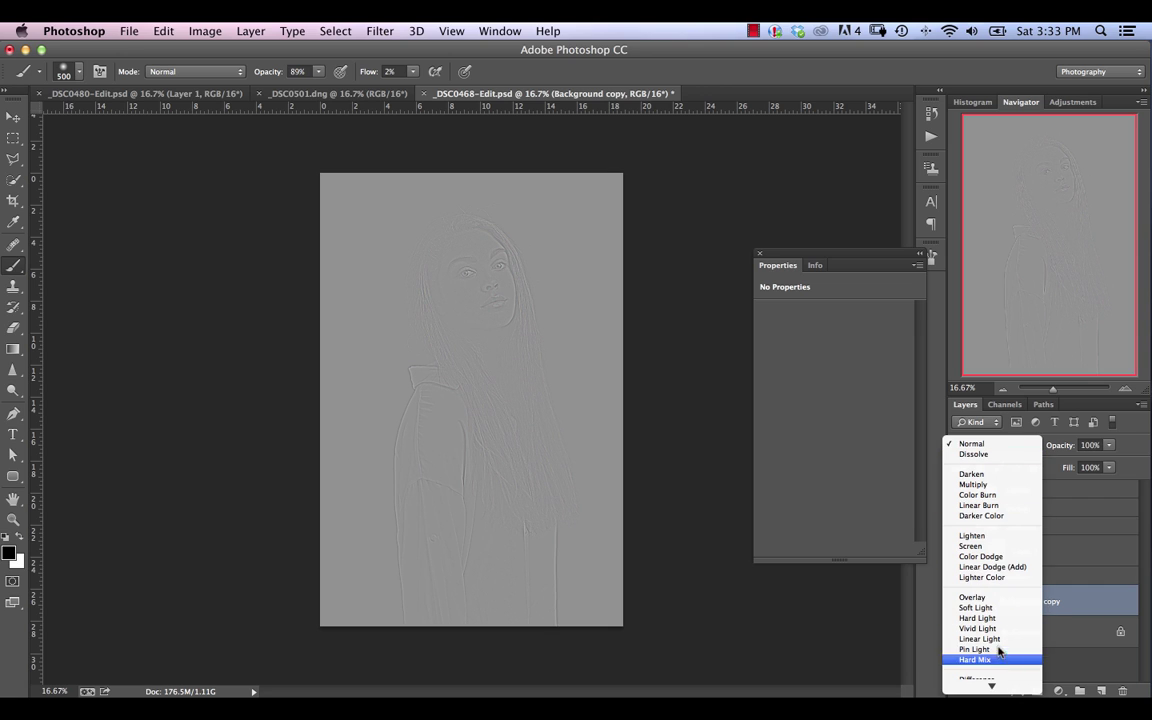
mouse_move(991, 684)
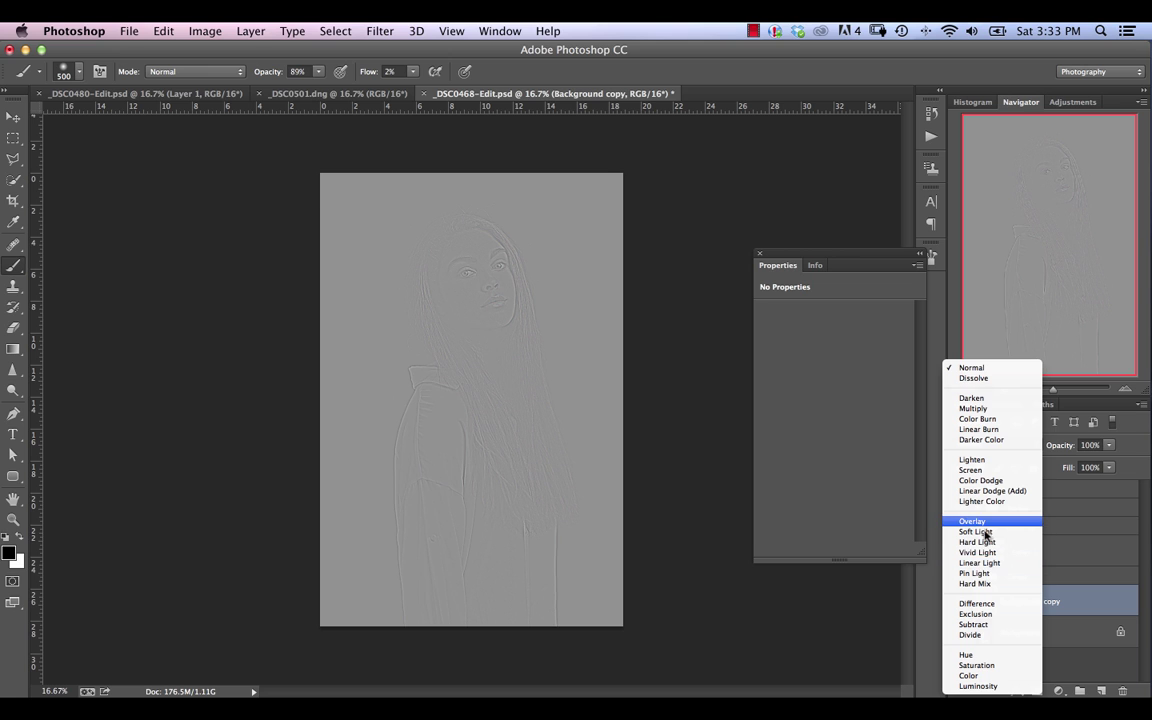
left_click(977, 522)
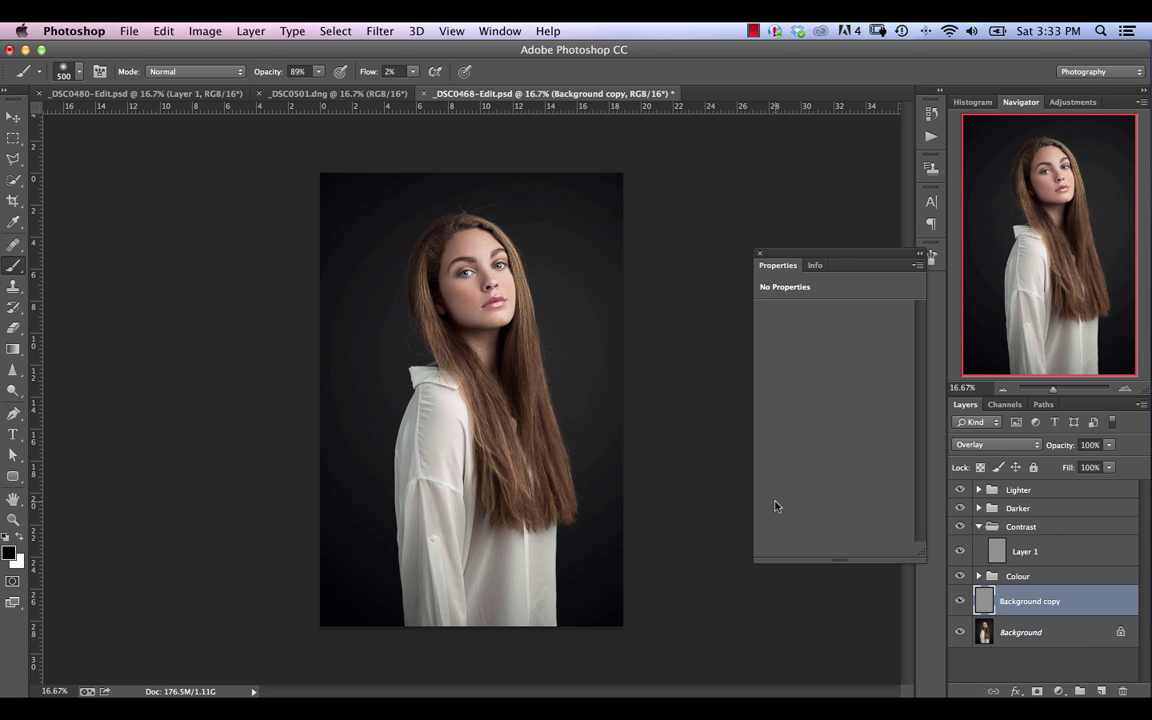
- Compare the face and hair up close with the Background copy layer shown and hidden
key("super+plus")
key("super+plus")
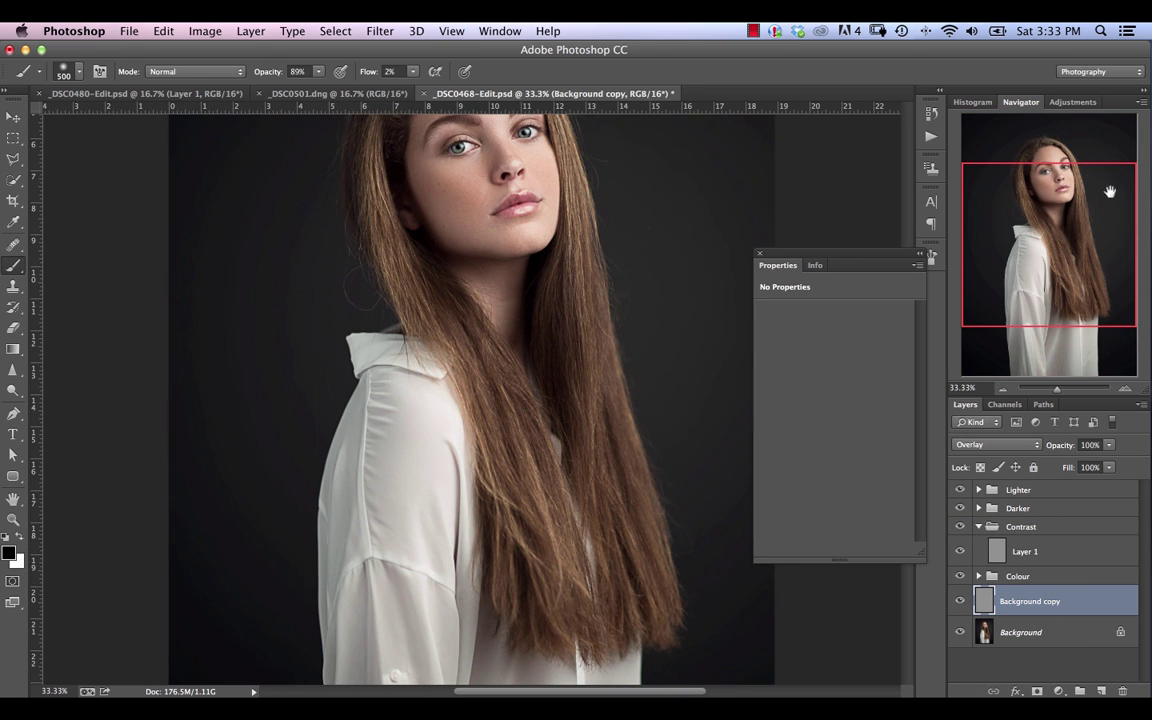
left_click_drag(1111, 188, 1086, 177)
left_click(959, 601)
left_click(958, 603)
left_click(958, 603)
left_click(957, 604)
left_click(956, 605)
left_click(958, 603)
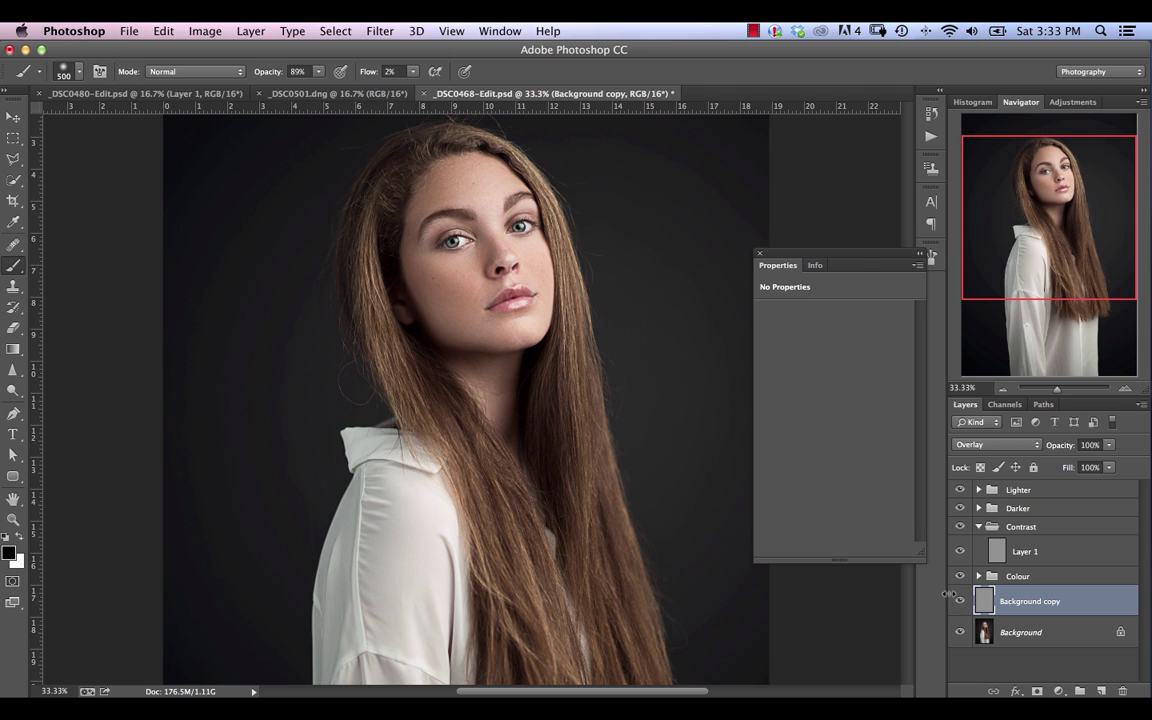
- Set the Background copy layer's blend mode to Soft Light
left_click(992, 445)
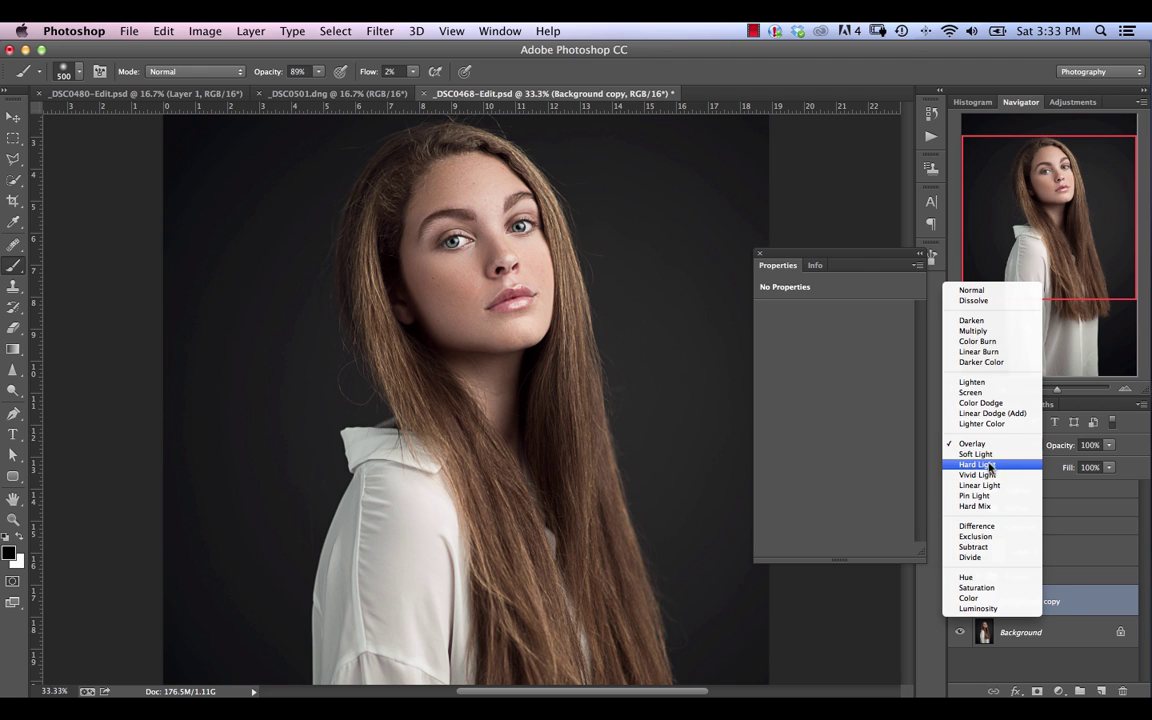
left_click(988, 456)
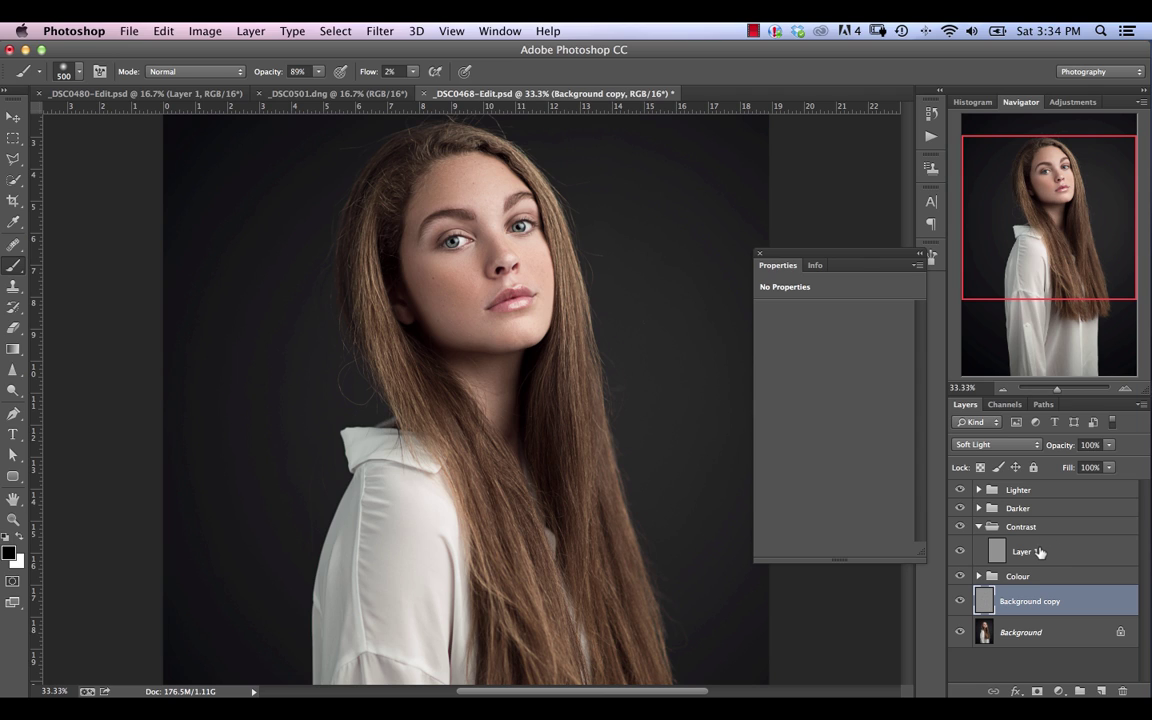
left_click(1000, 446)
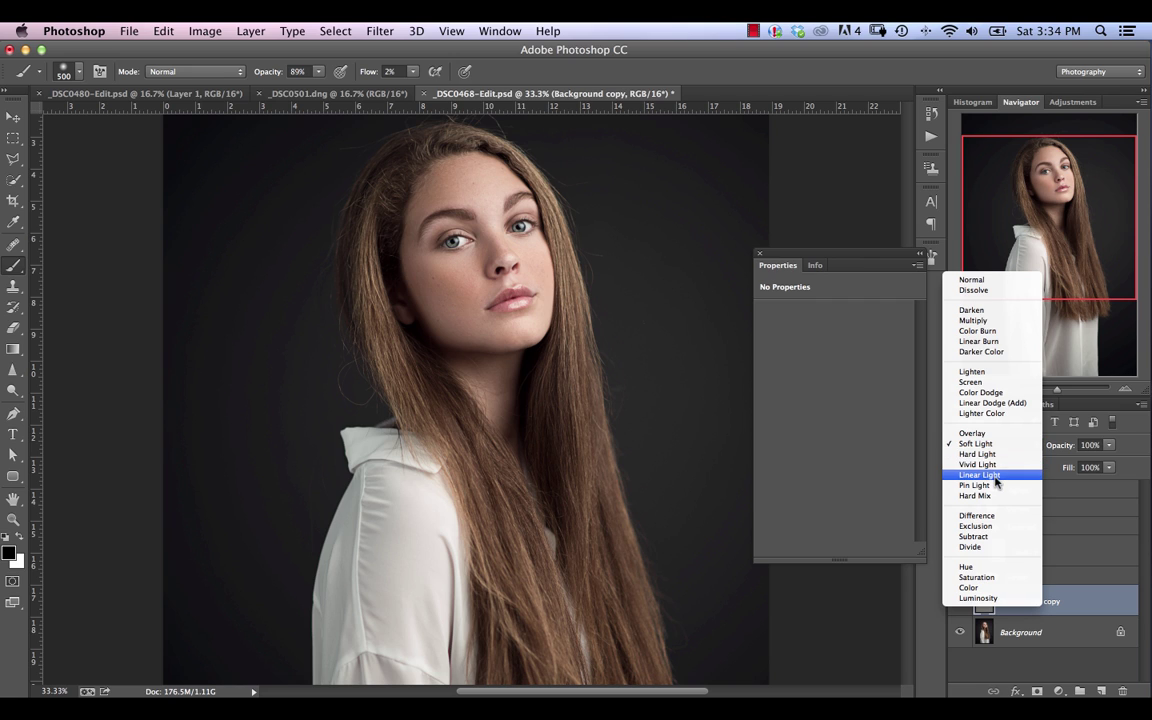
left_click(1075, 600)
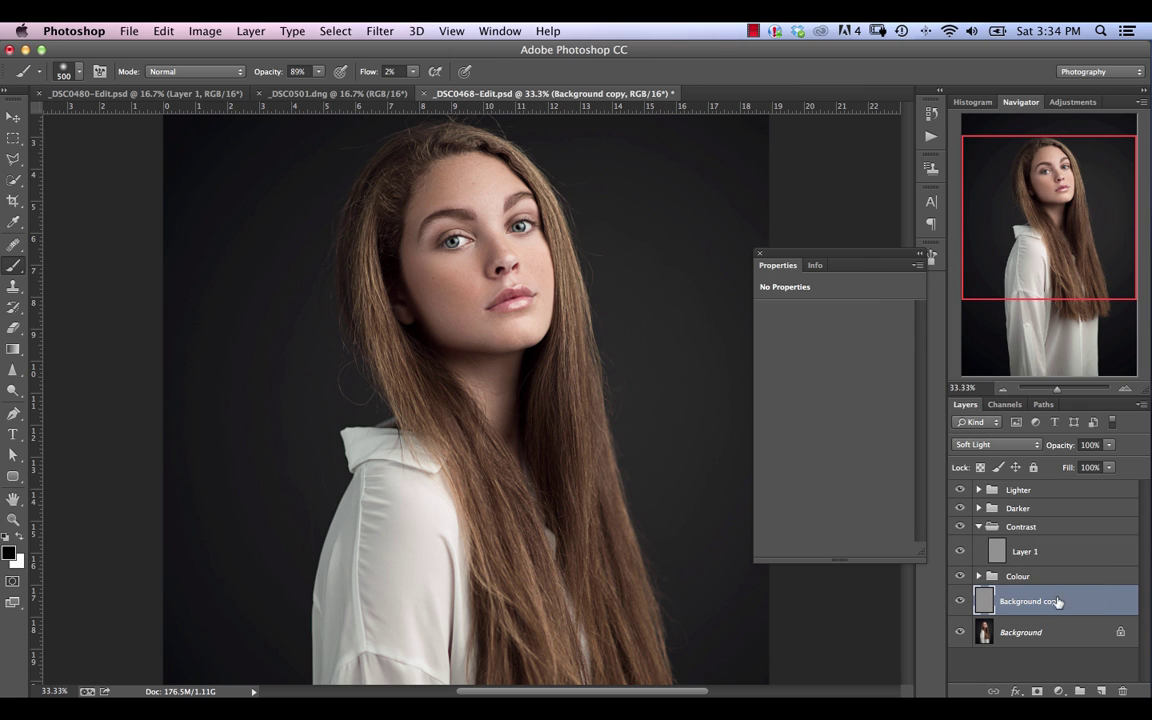
- Set the Background copy layer's blend mode to Vivid Light and try 15% opacity before restoring it to 100%
left_click(999, 447)
left_click(994, 465)
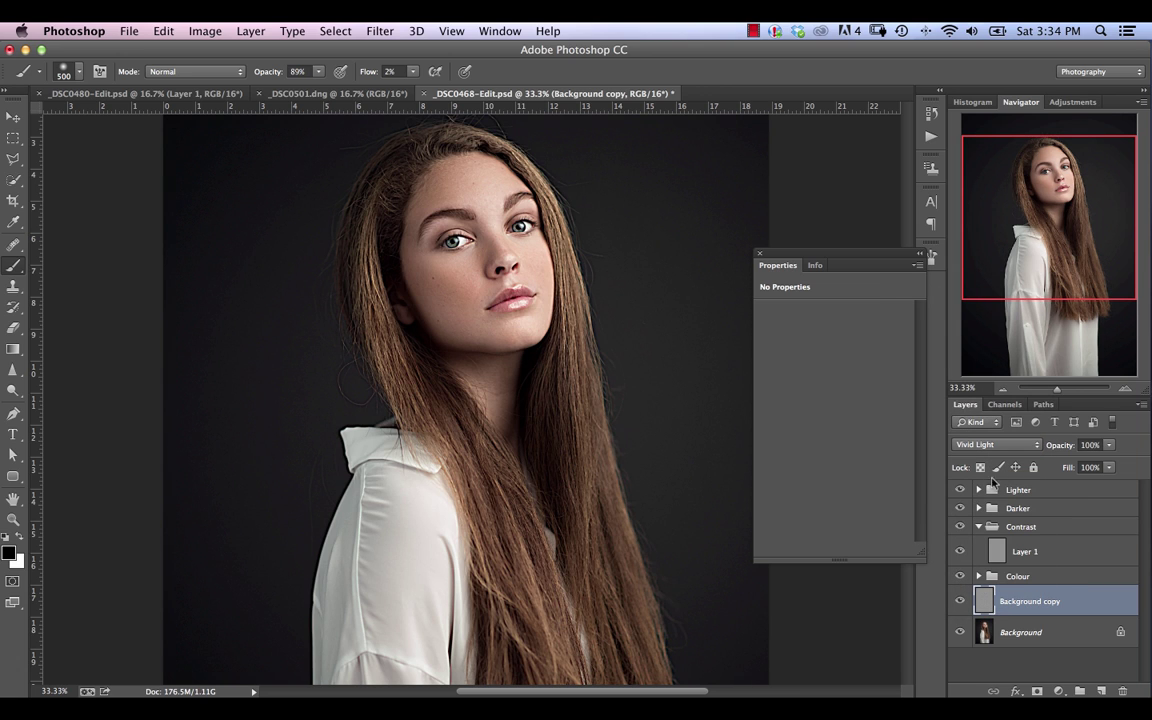
left_click_drag(1058, 445, 997, 448)
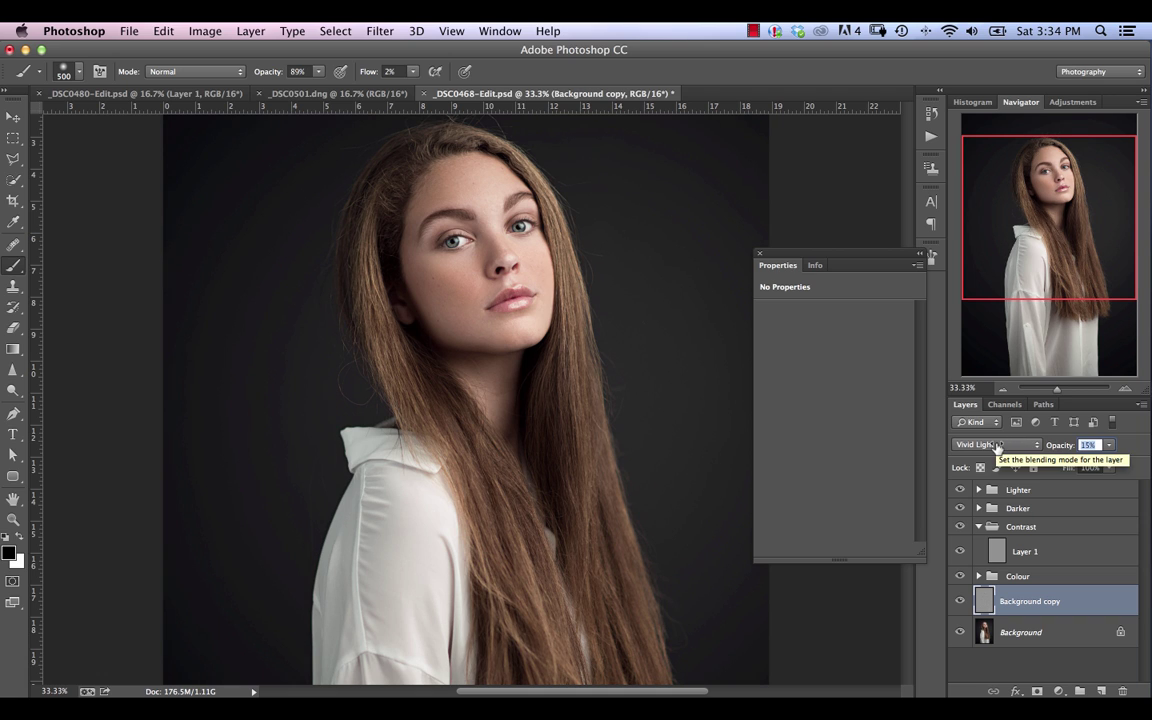
type("100")
key("Return")
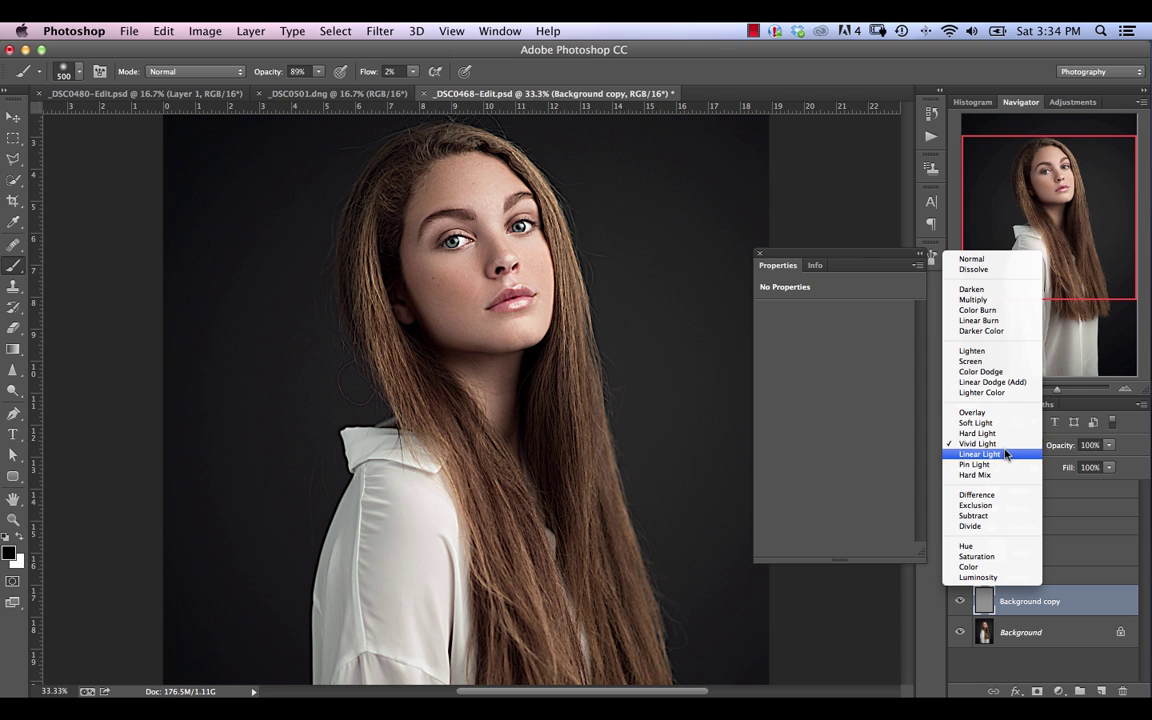
- Delete the Background copy layer
key("Escape")
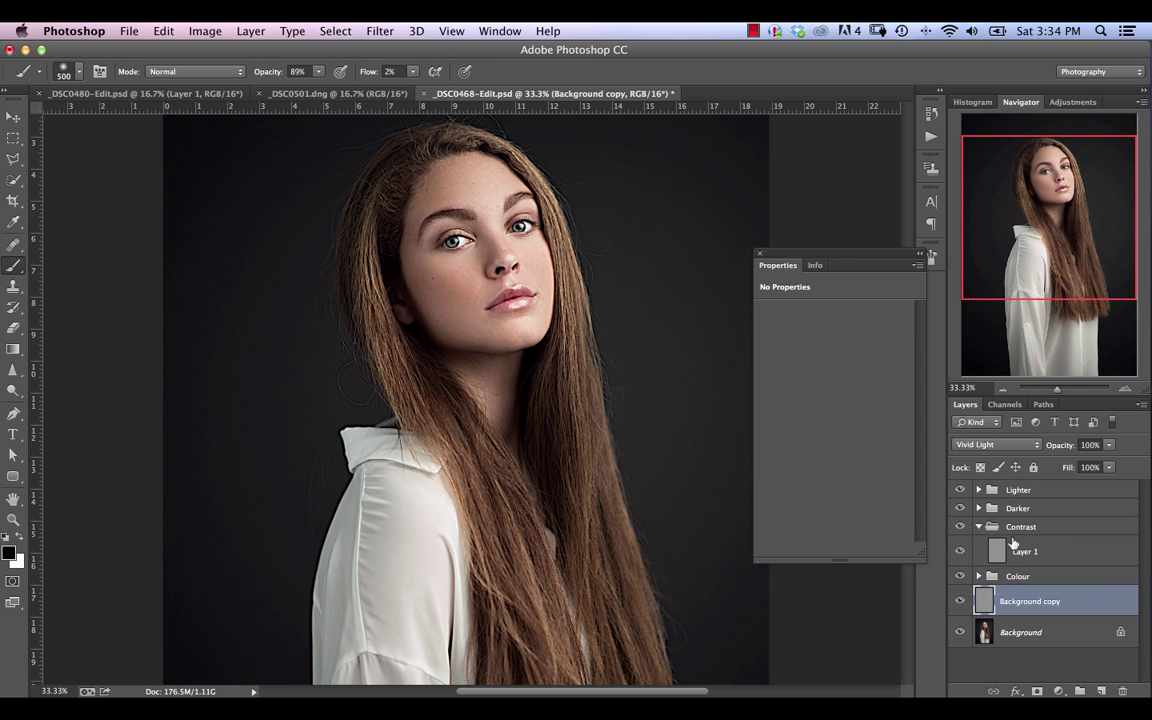
key("Delete")
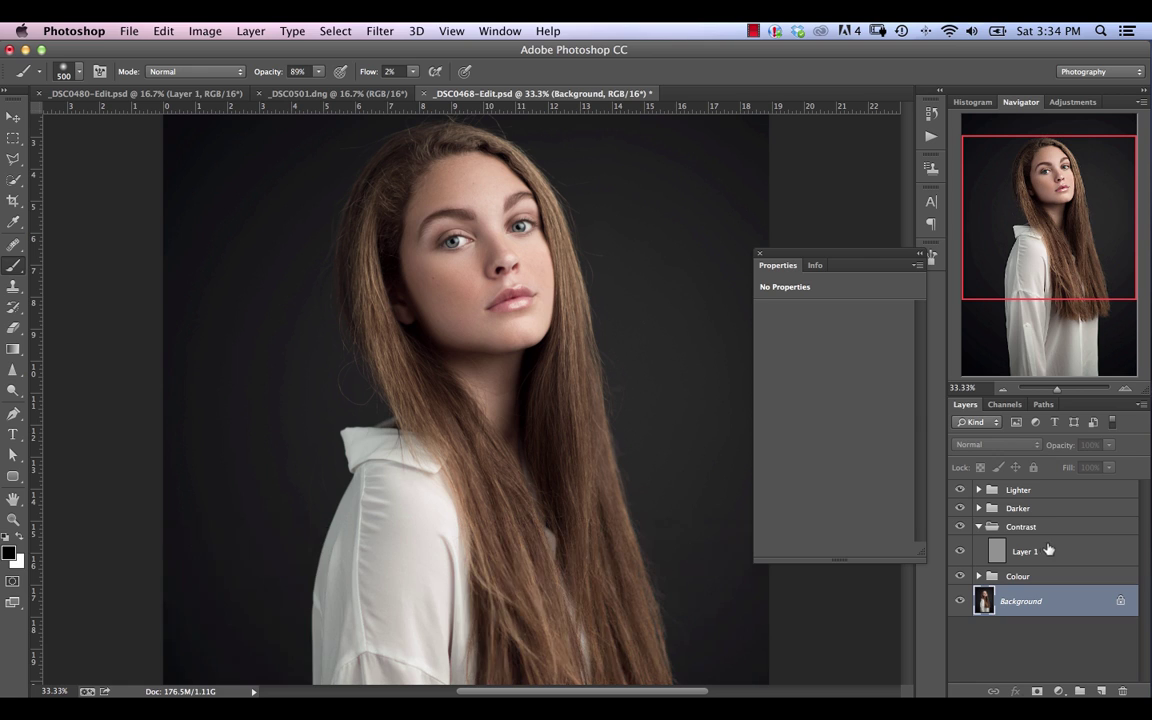
- Add a Black & White adjustment layer above Layer 1 in the Contrast group and set its blend mode to Overlay
left_click(1058, 691)
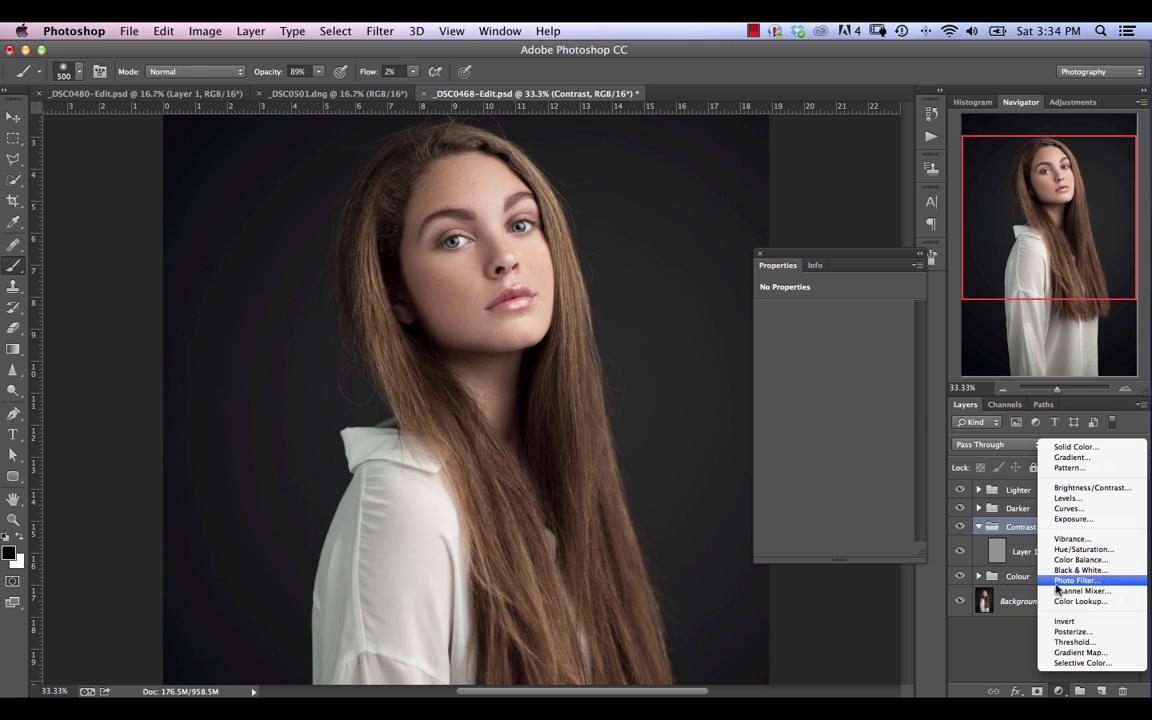
left_click(1074, 570)
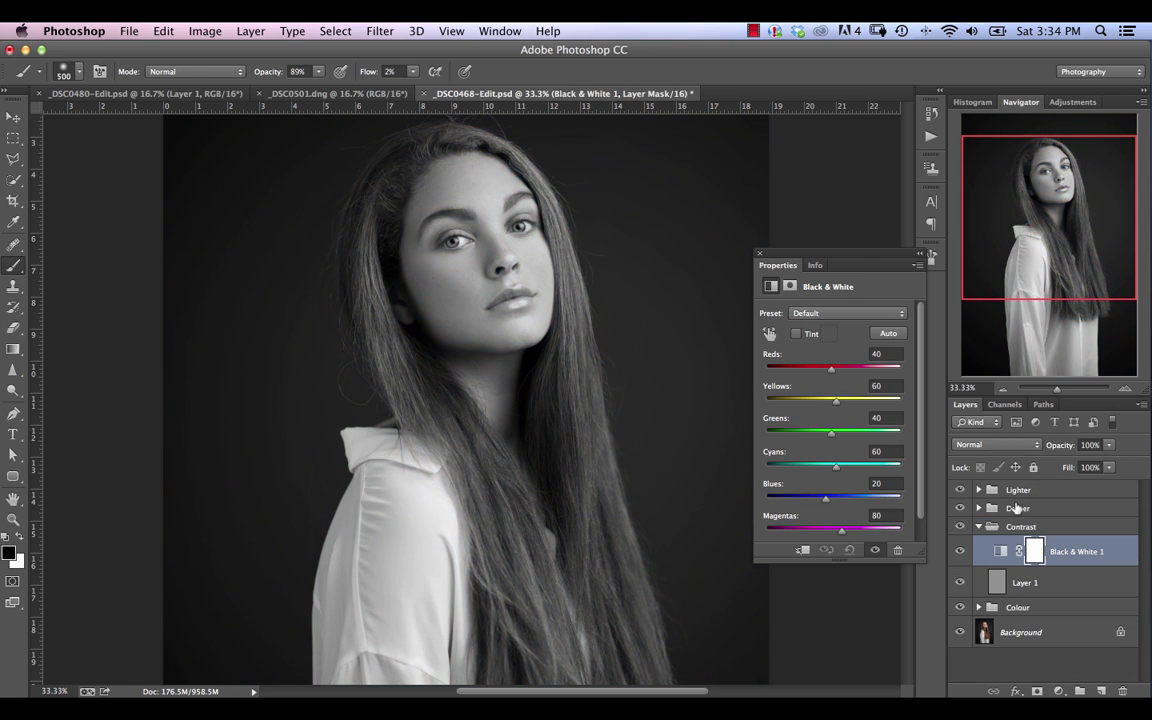
left_click(1000, 445)
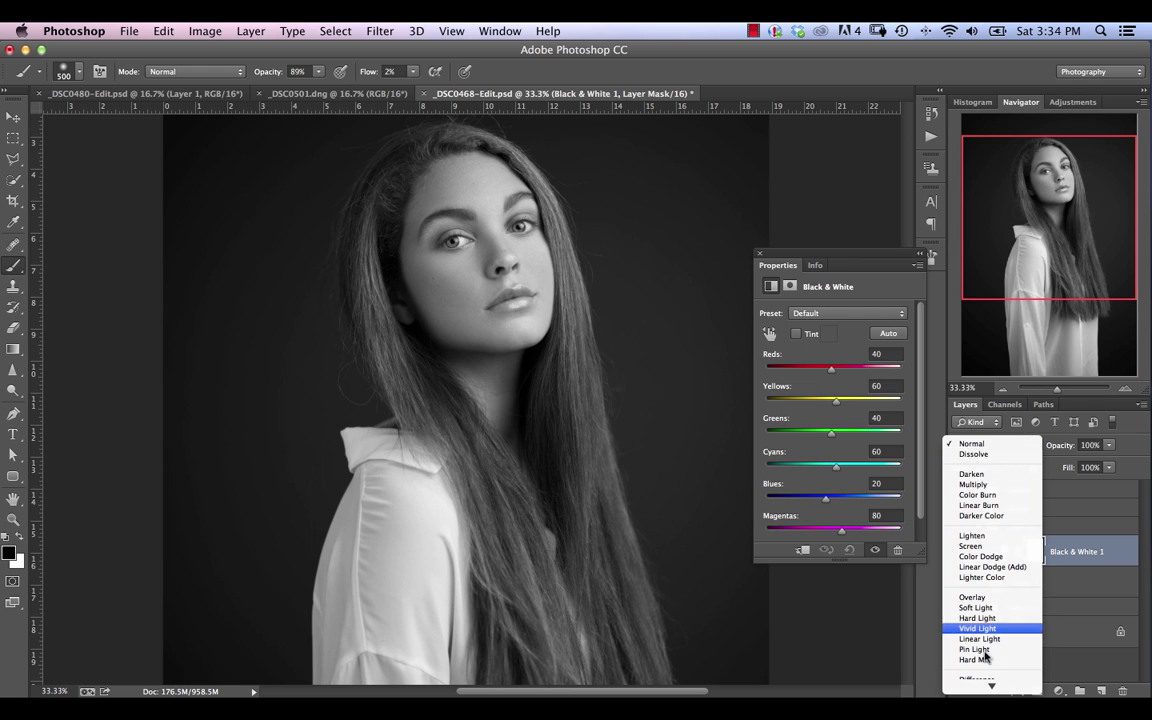
left_click(985, 600)
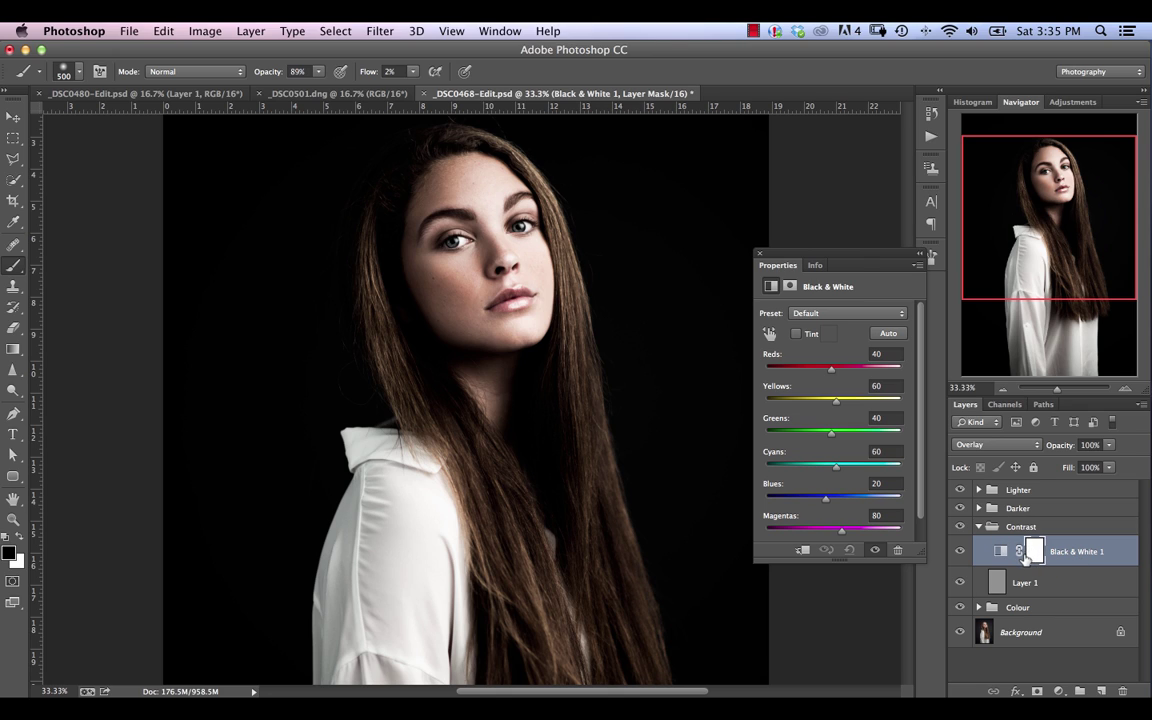
- Set the Black & White layer's Reds to 12, Yellows to 6, Greens to 38 and Blues to 141, and lower its opacity to 20%
left_click_drag(831, 369, 830, 436)
left_click_drag(825, 497, 858, 497)
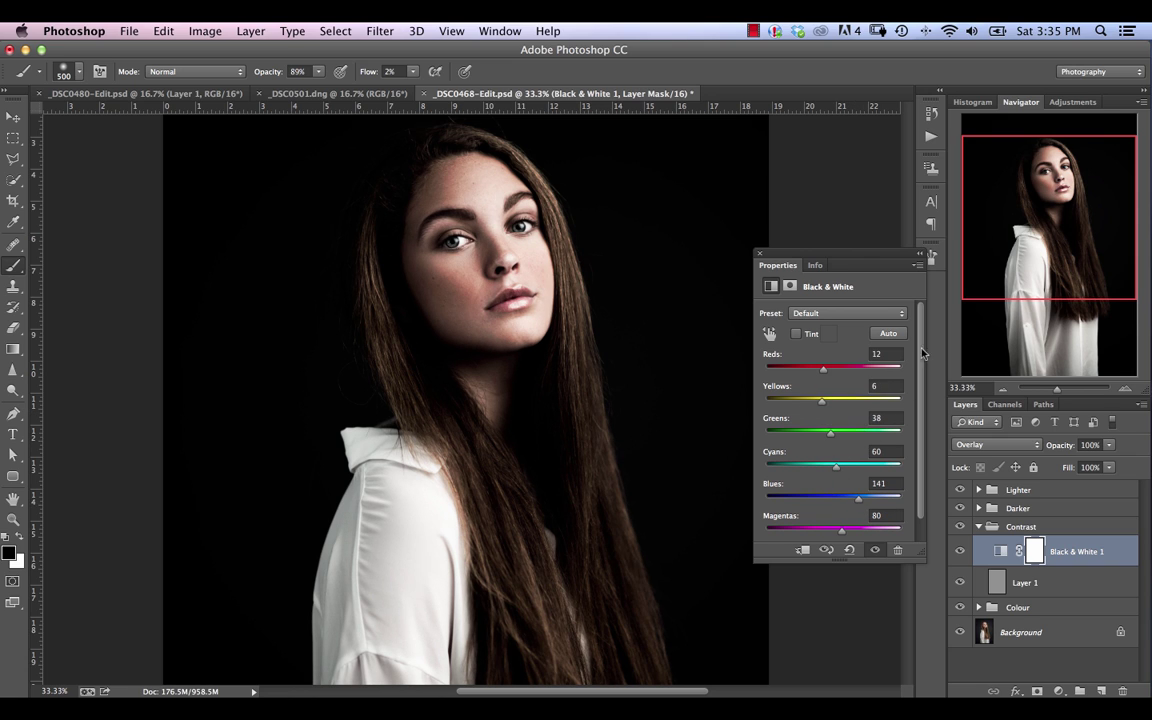
left_click_drag(1057, 445, 993, 450)
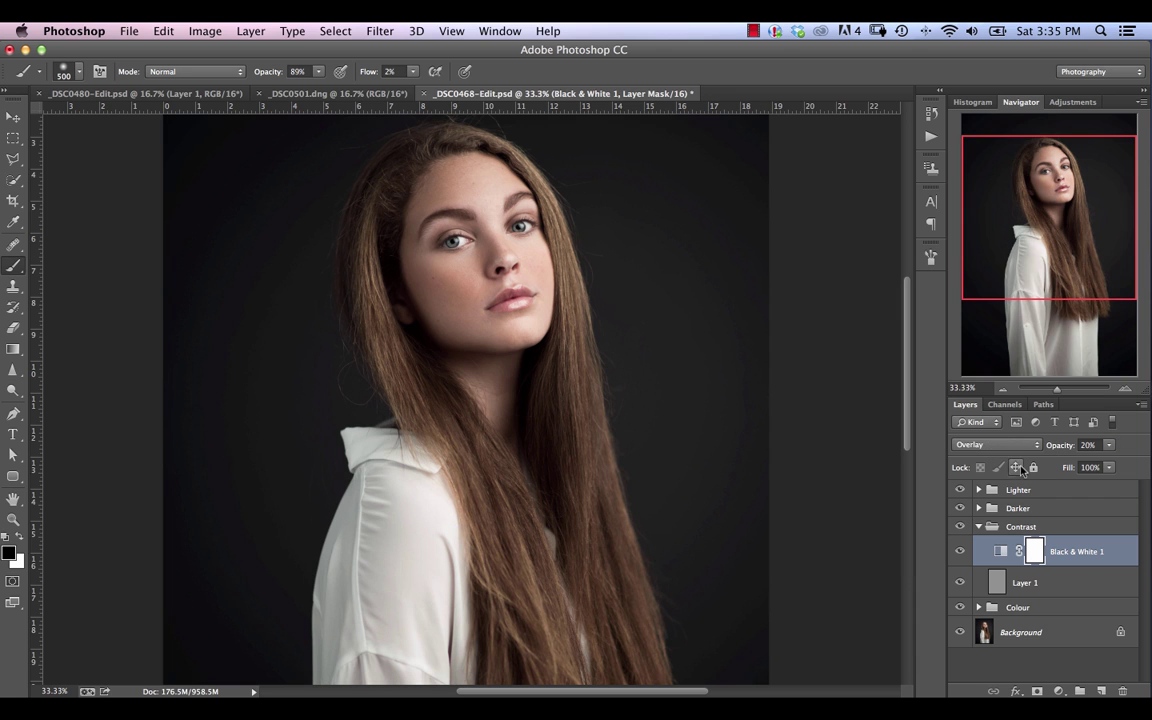
- Compare the portrait's contrast with the Black & White 1 layer shown and hidden
left_click(961, 551)
left_click(961, 551)
left_click(961, 551)
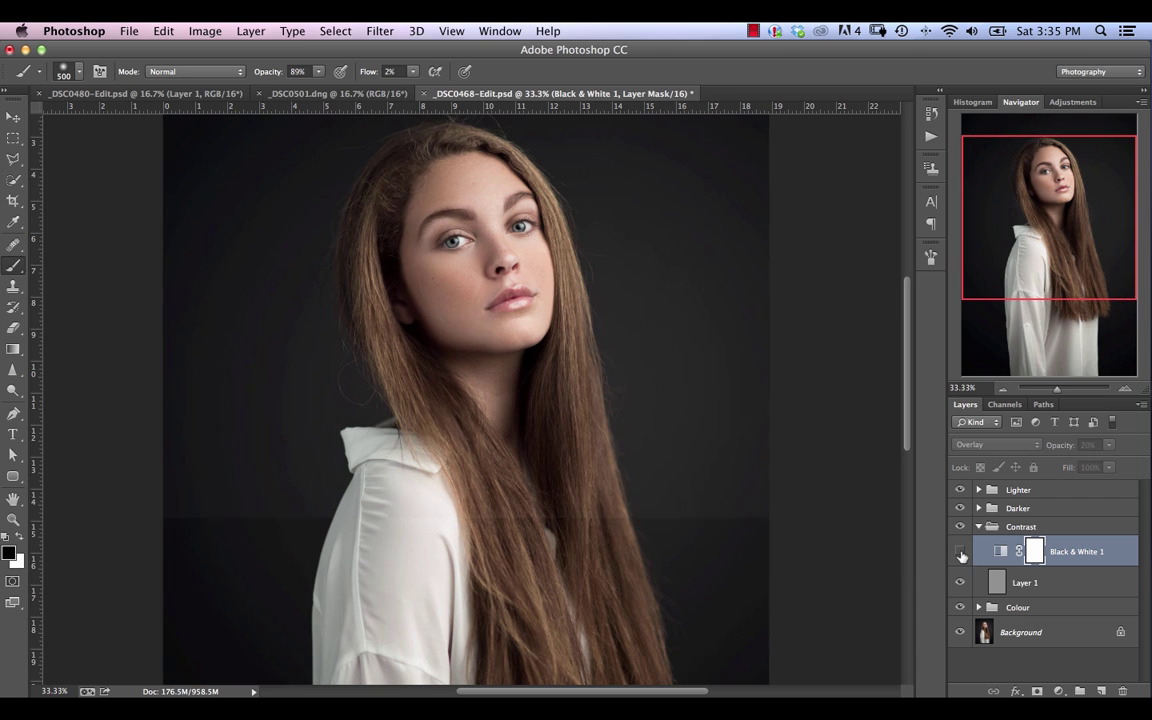
left_click(961, 551)
left_click(961, 551)
left_click(961, 551)
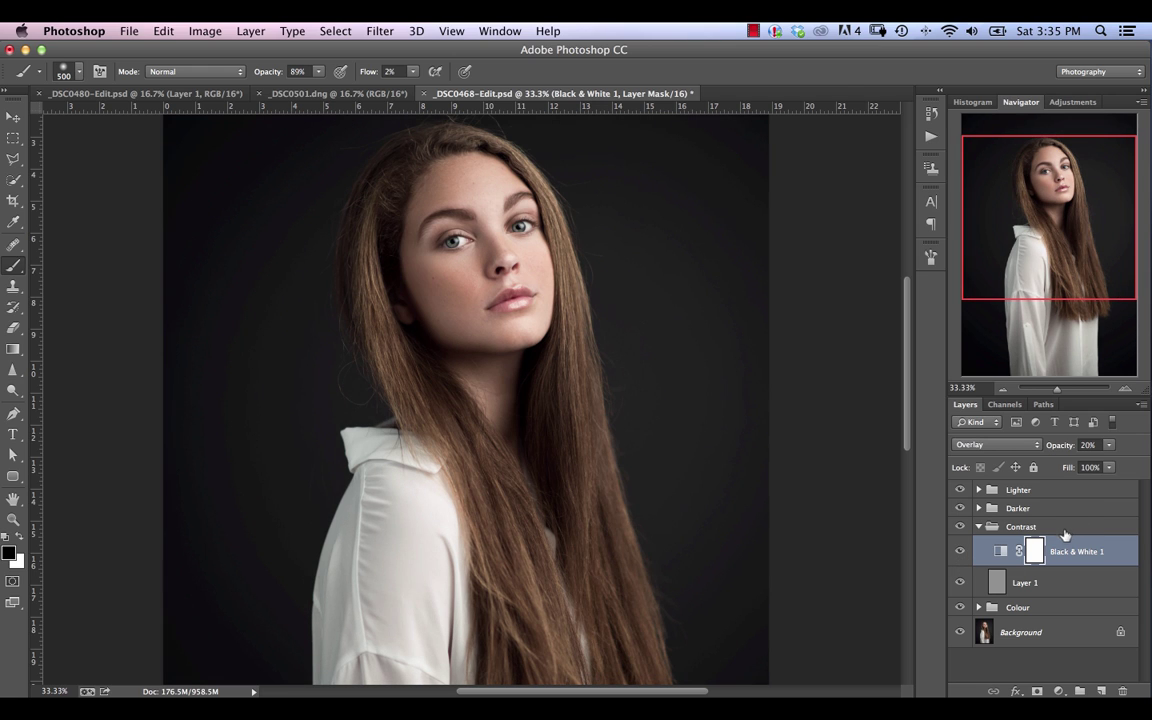
- Delete the Black & White 1 layer, and hide and collapse the Contrast group
key("BackSpace")
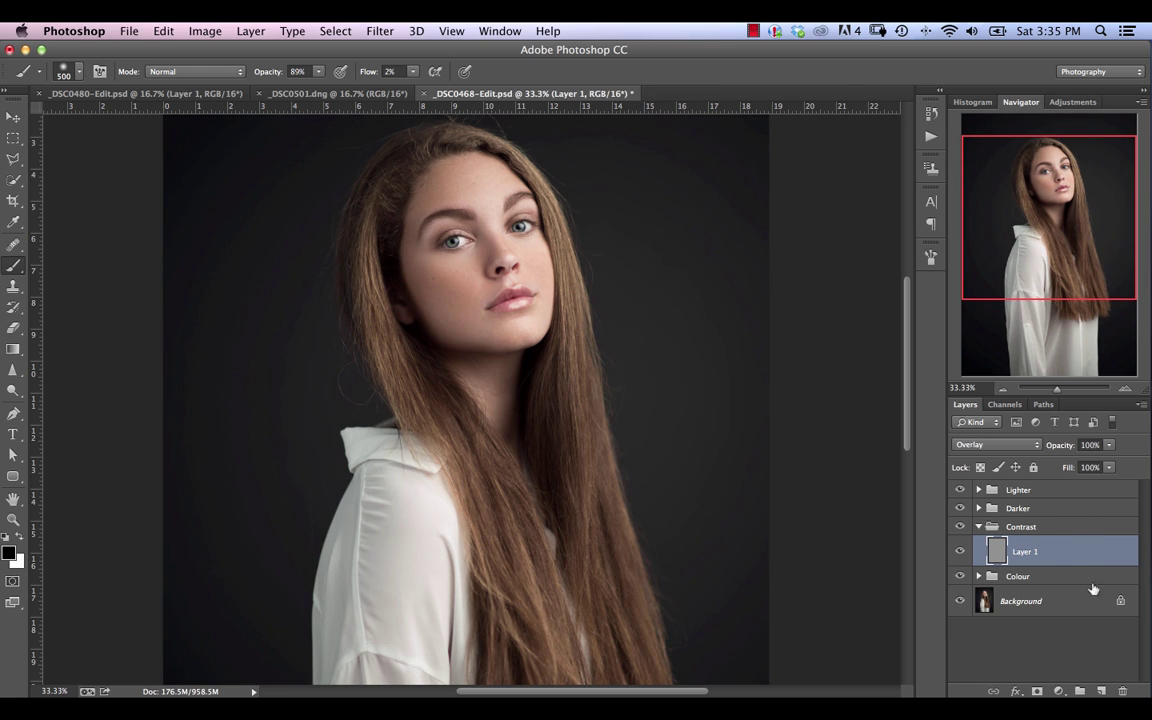
left_click(961, 527)
left_click(979, 527)
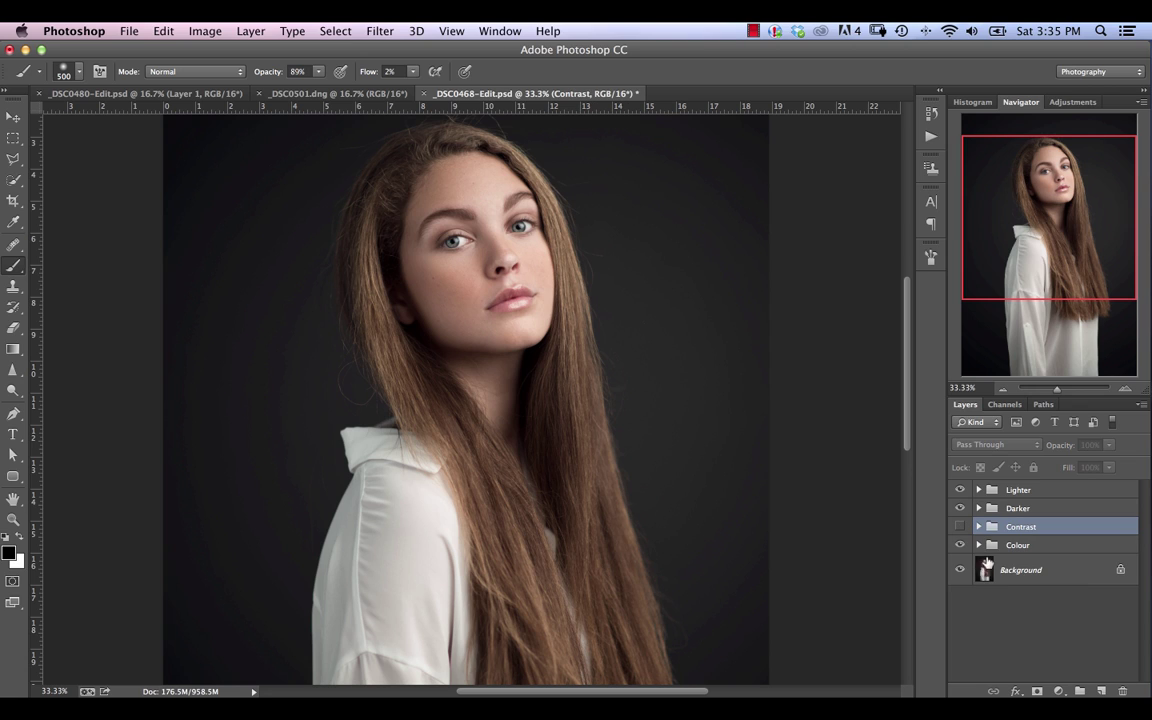
- Expand the Colour group, select the peach-coloured Layer 2 and make it visible
left_click(979, 545)
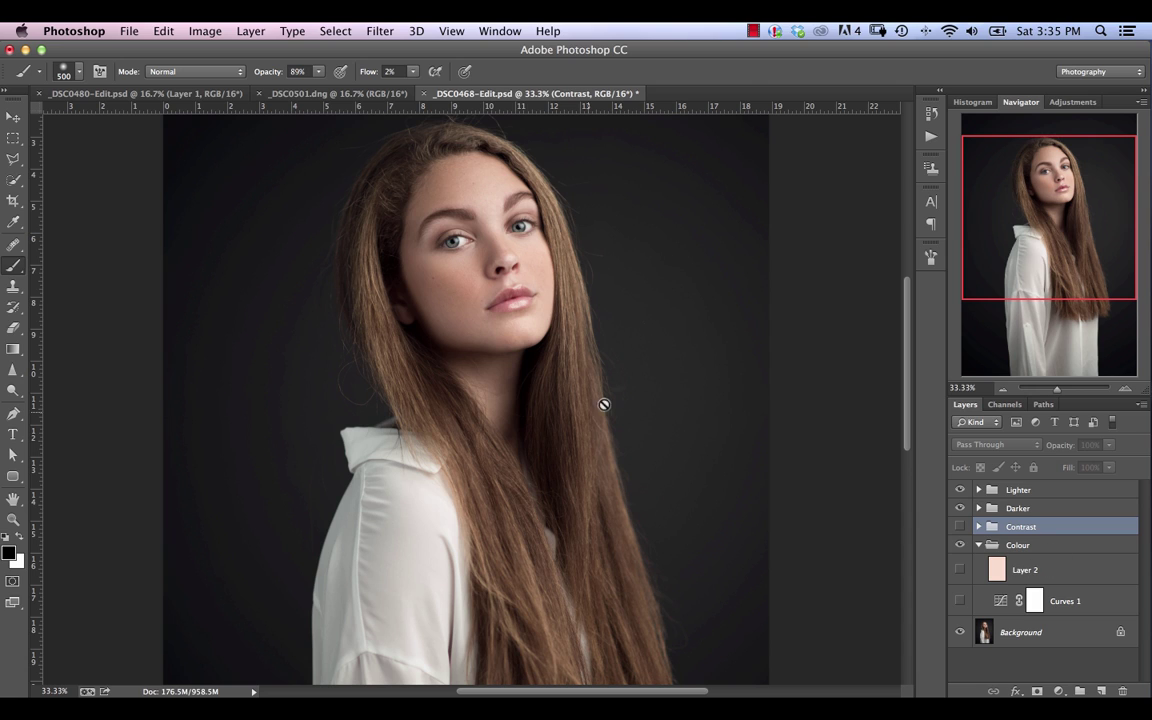
left_click(1003, 575)
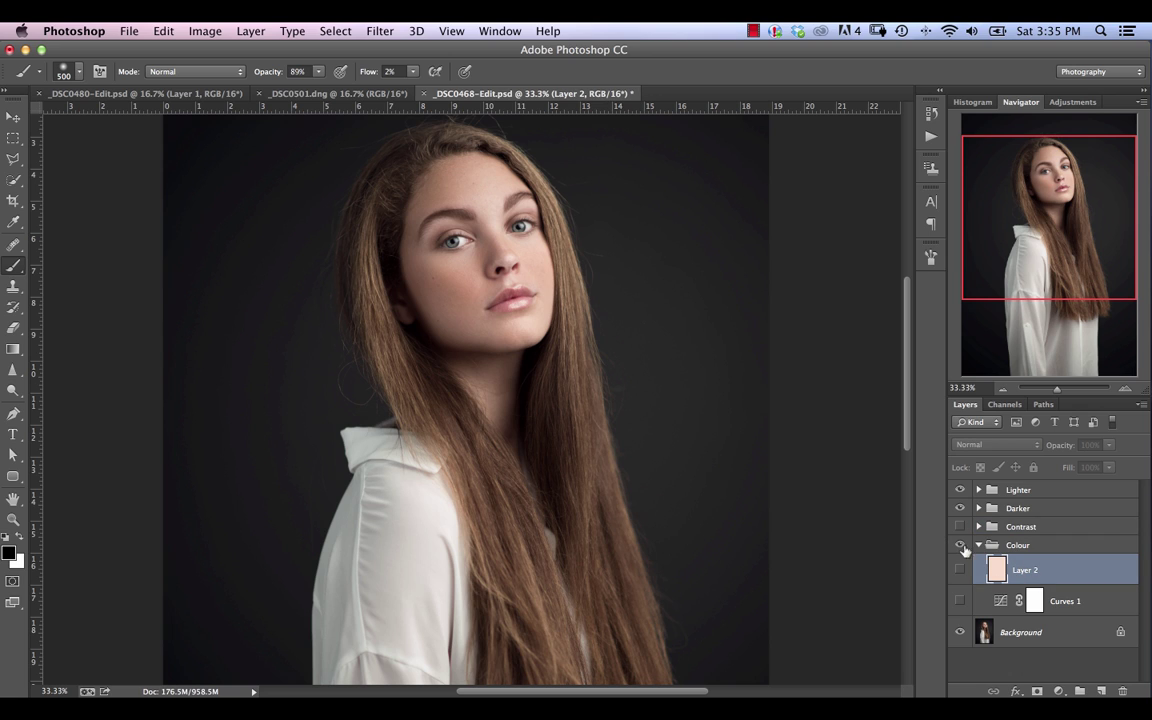
left_click(961, 573)
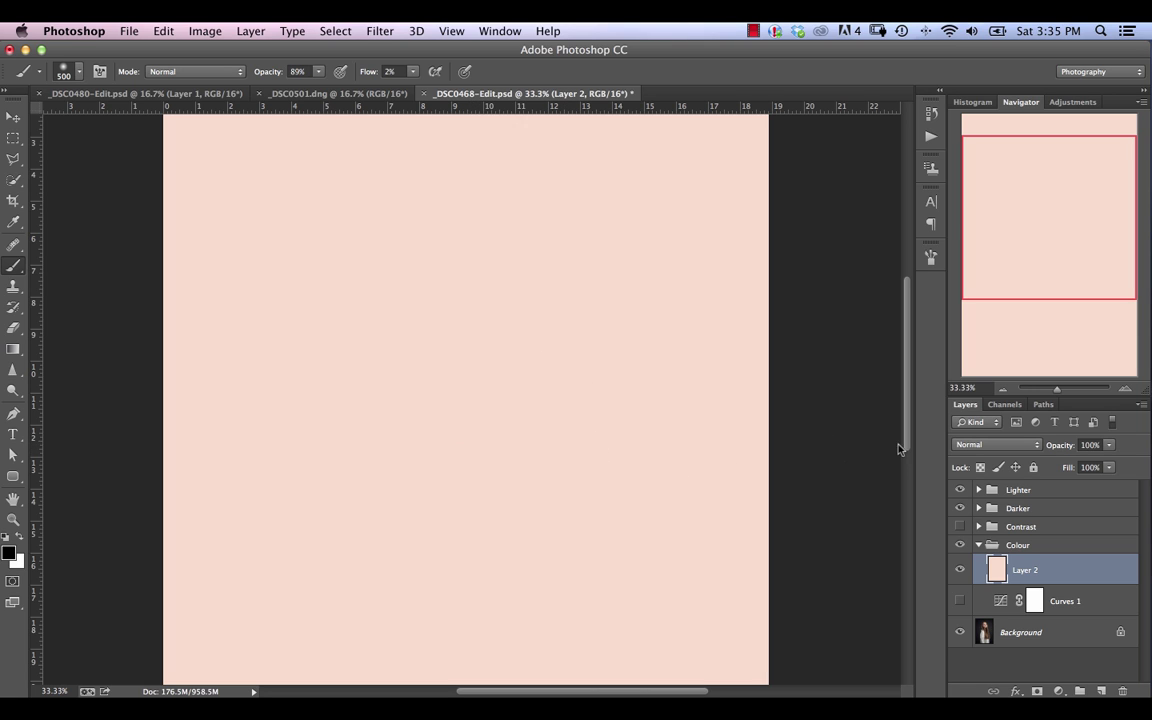
- Try the Lighten, Screen and Multiply blend modes one after another on Layer 2
left_click(973, 445)
left_click(971, 536)
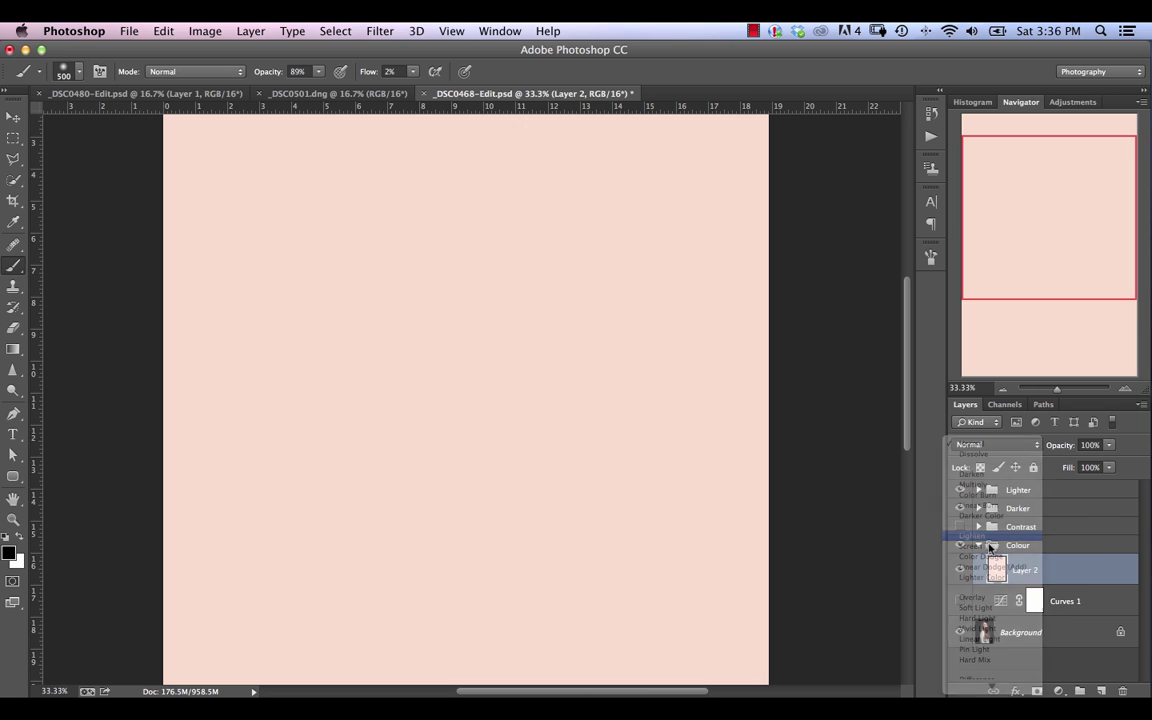
left_click(987, 449)
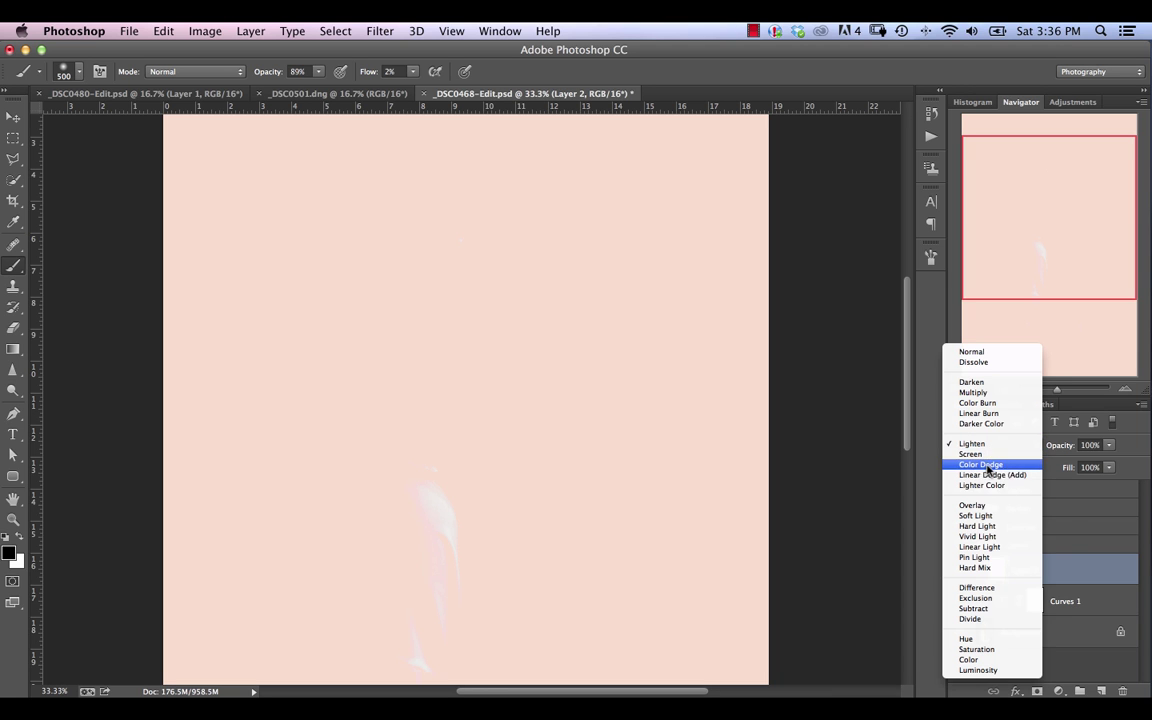
left_click(986, 454)
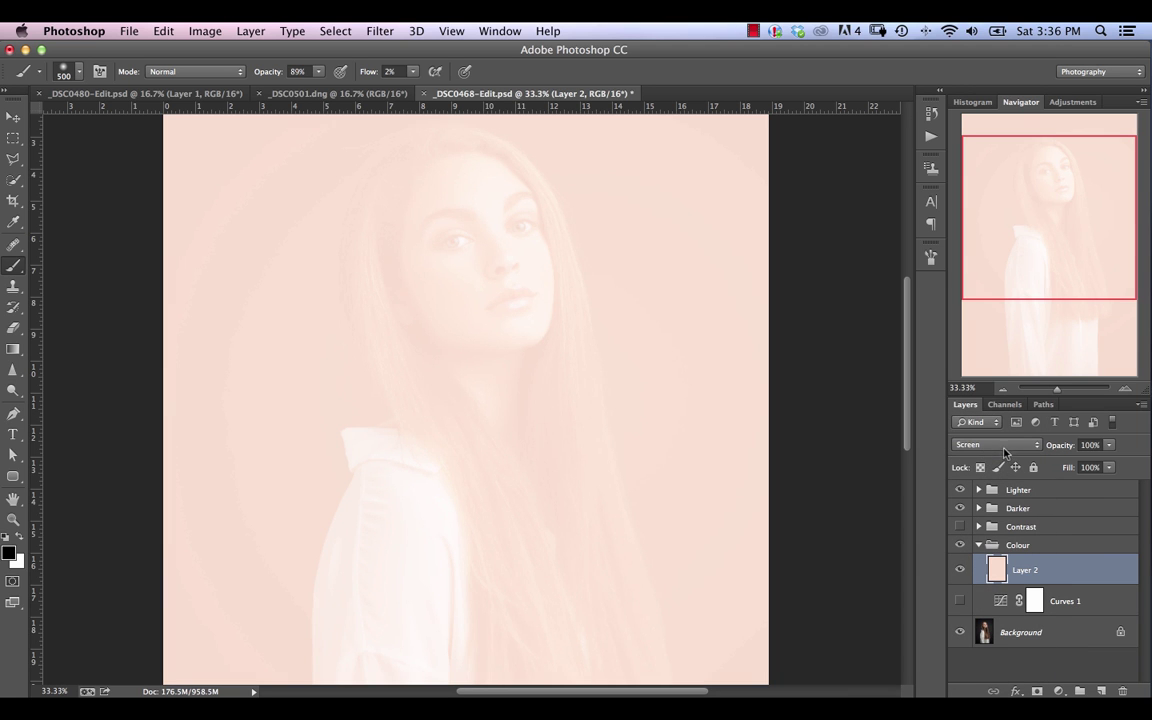
left_click(1004, 454)
left_click(970, 386)
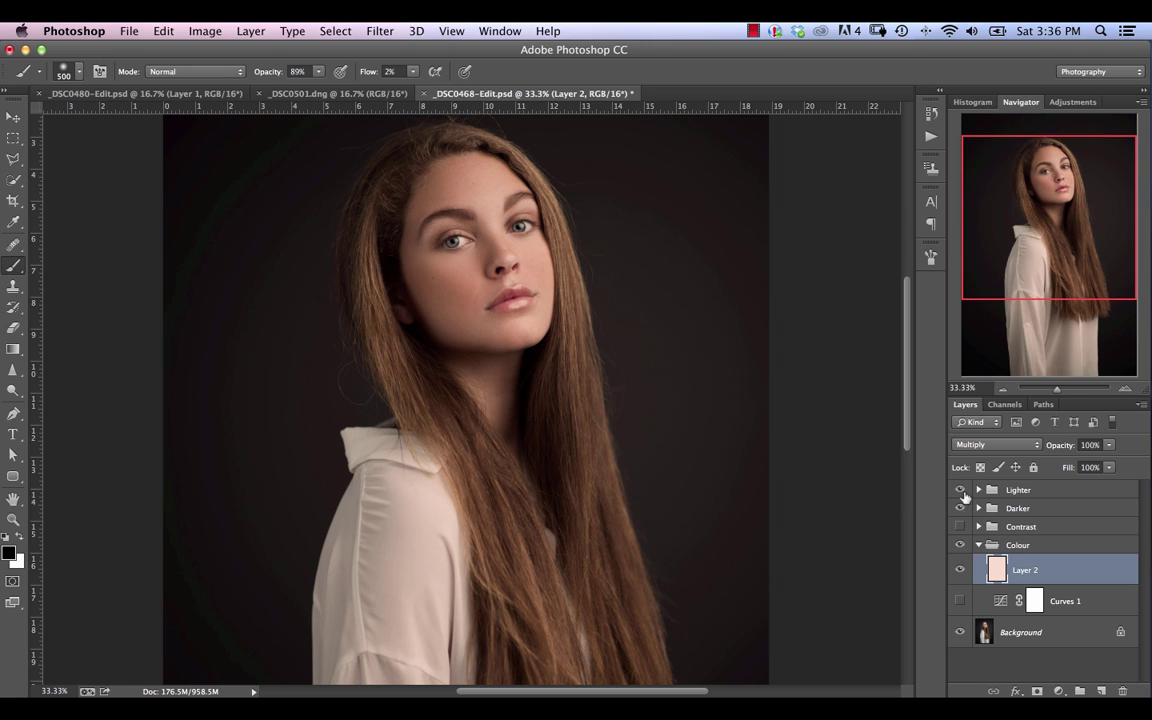
- Set Layer 2's blend mode to Color and its opacity to 10%
left_click(1000, 446)
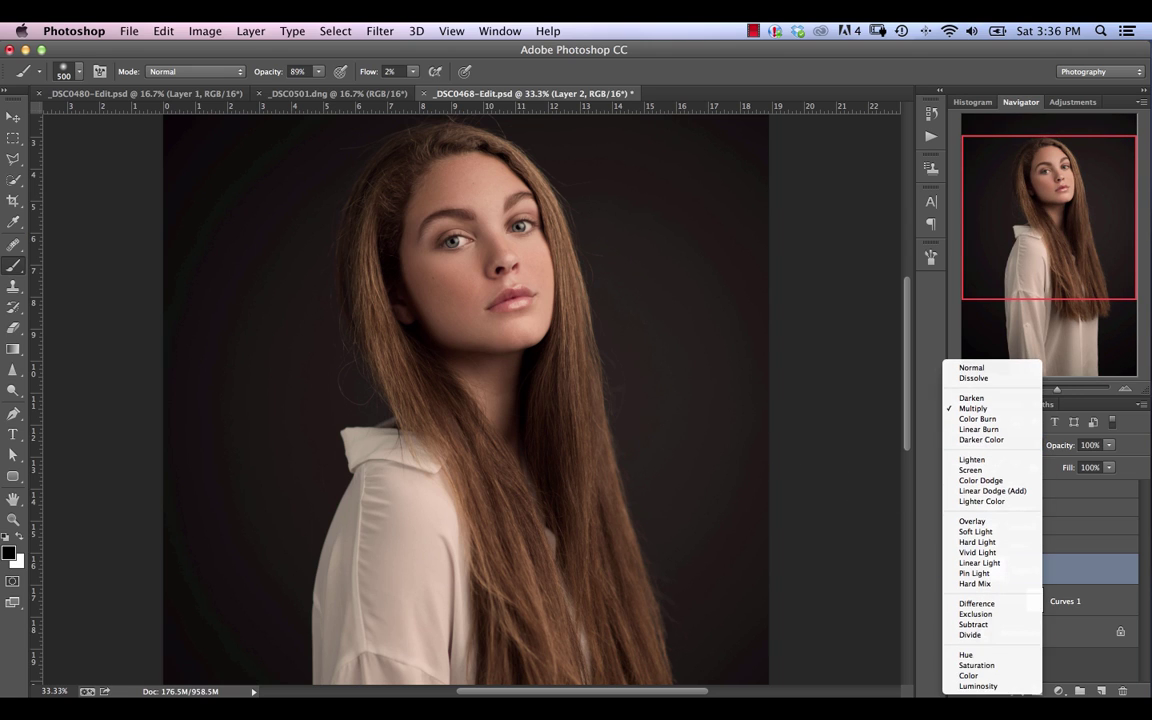
left_click(970, 676)
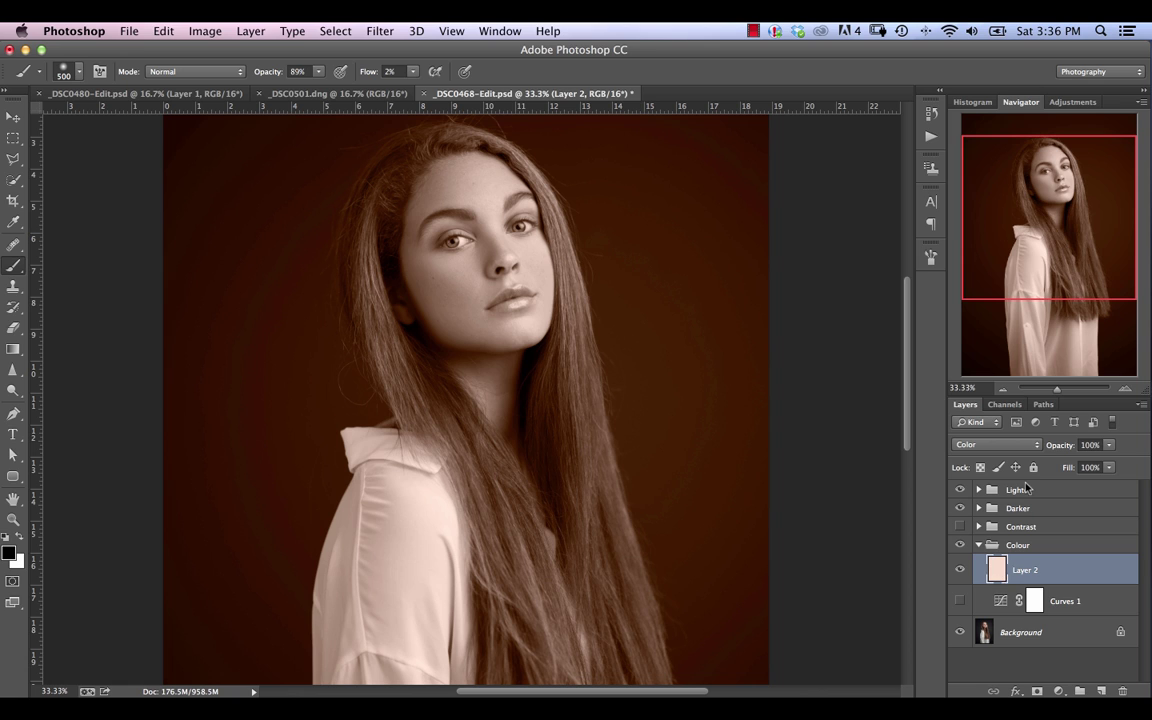
left_click_drag(1062, 453, 997, 451)
- Compare the portrait with Layer 2 on and off, and leave the layer hidden
left_click(960, 570)
left_click(960, 570)
left_click(960, 572)
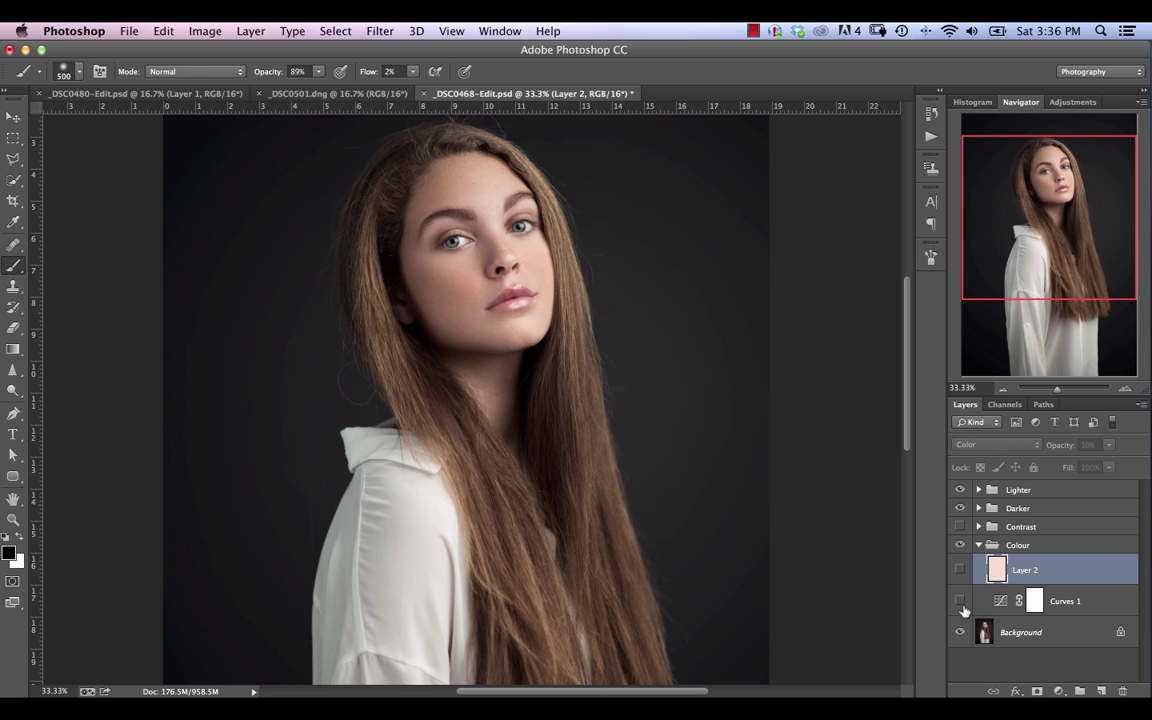
- Show the Curves 1 layer and pull its RGB curve's middle point down to input 144, output 97
left_click(960, 603)
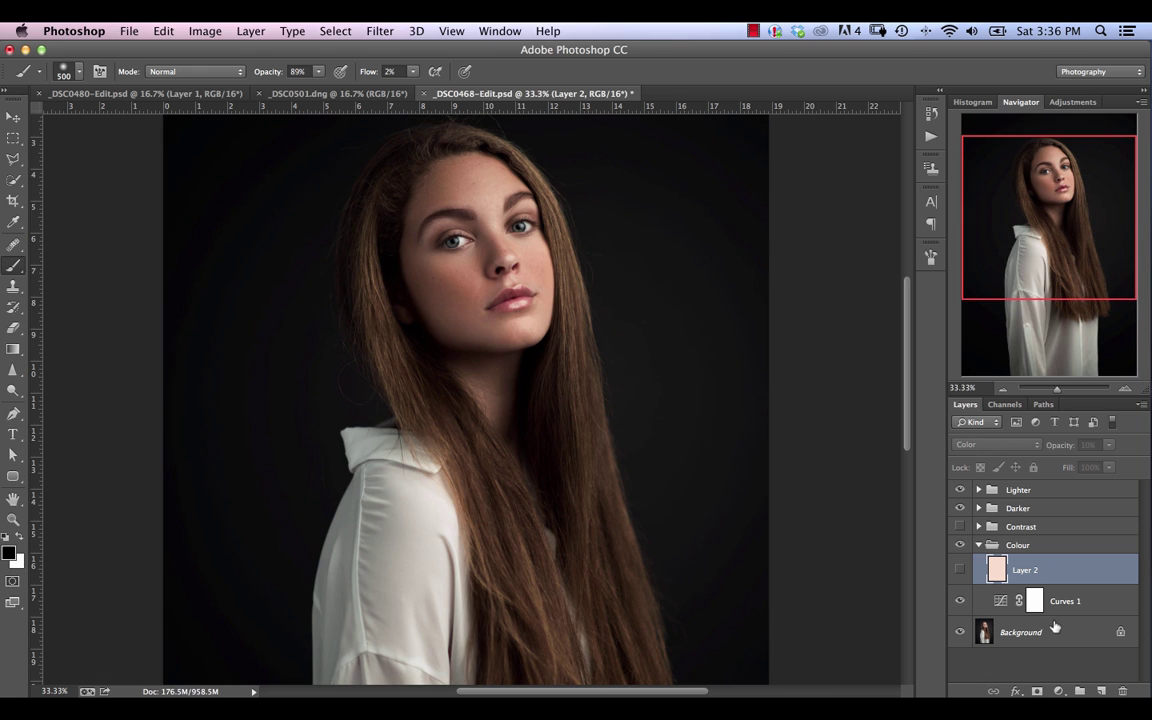
left_click(1064, 614)
double_click(1000, 601)
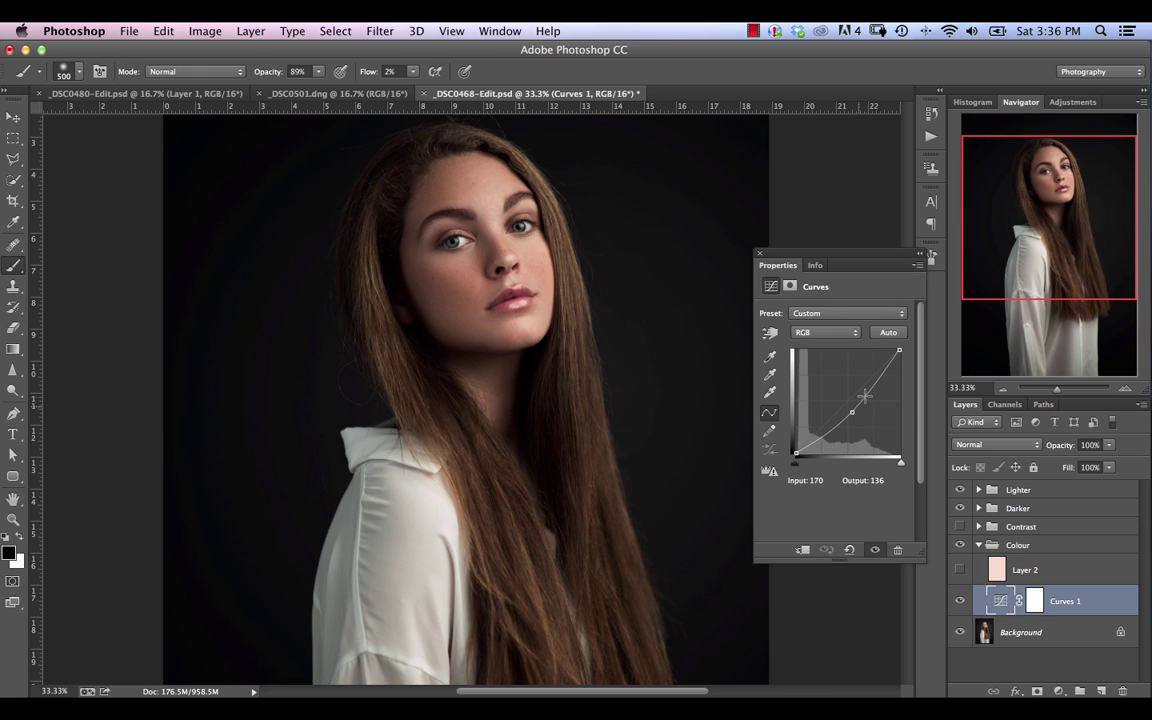
left_click_drag(852, 416, 854, 413)
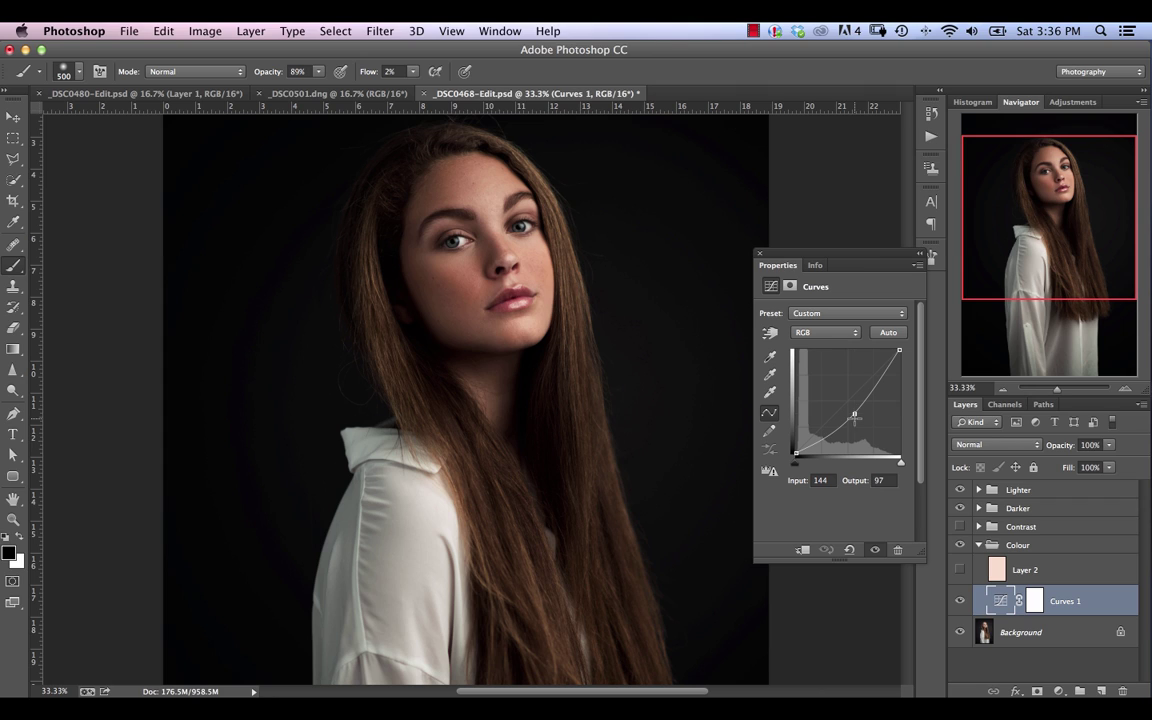
left_click(760, 253)
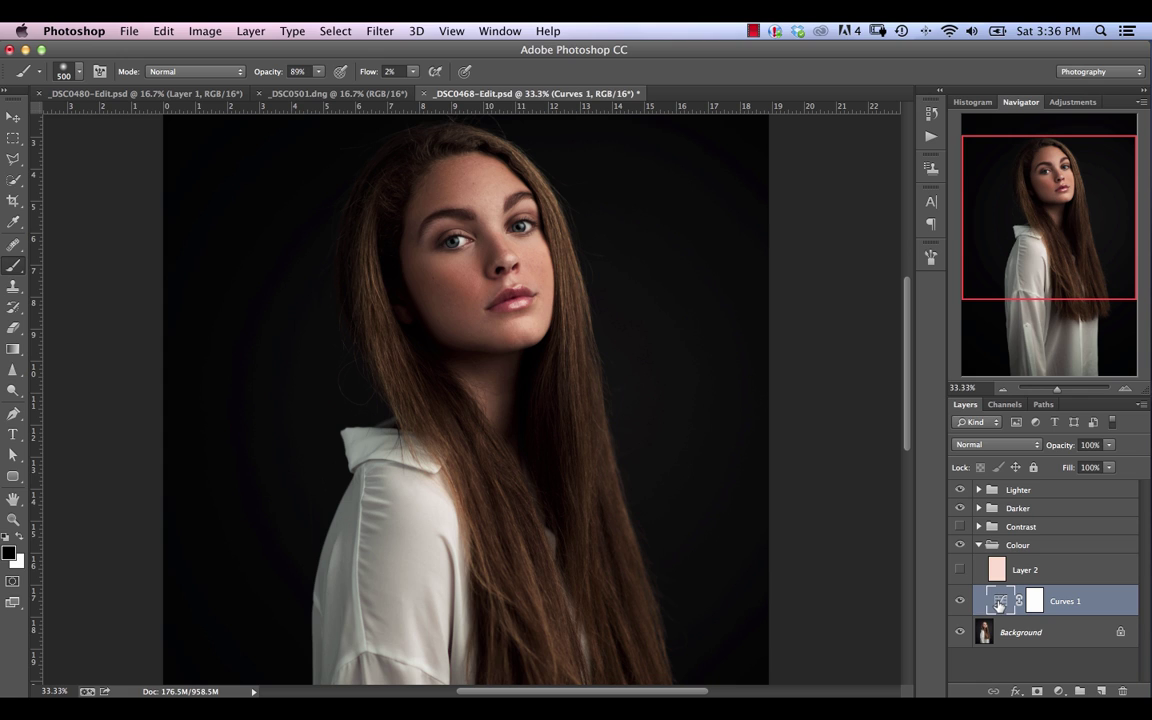
- Try the Luminosity blend mode on the Curves 1 layer and undo the change
left_click(996, 444)
scroll(992, 520, "down", 3)
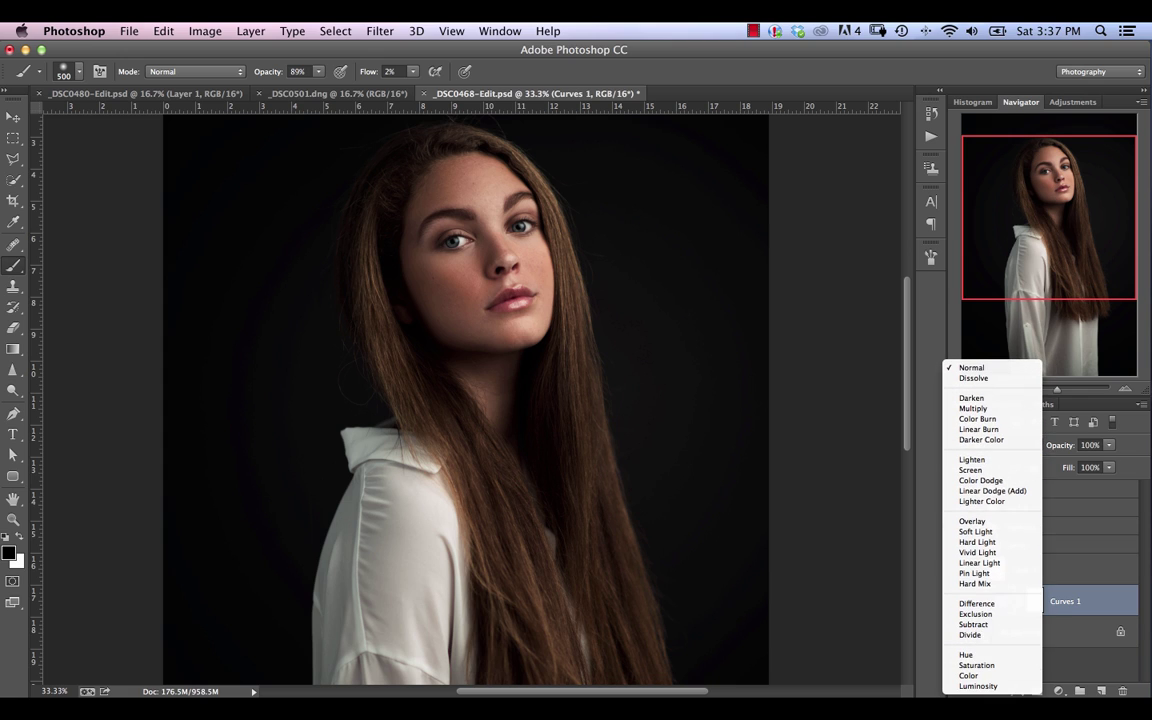
left_click(978, 686)
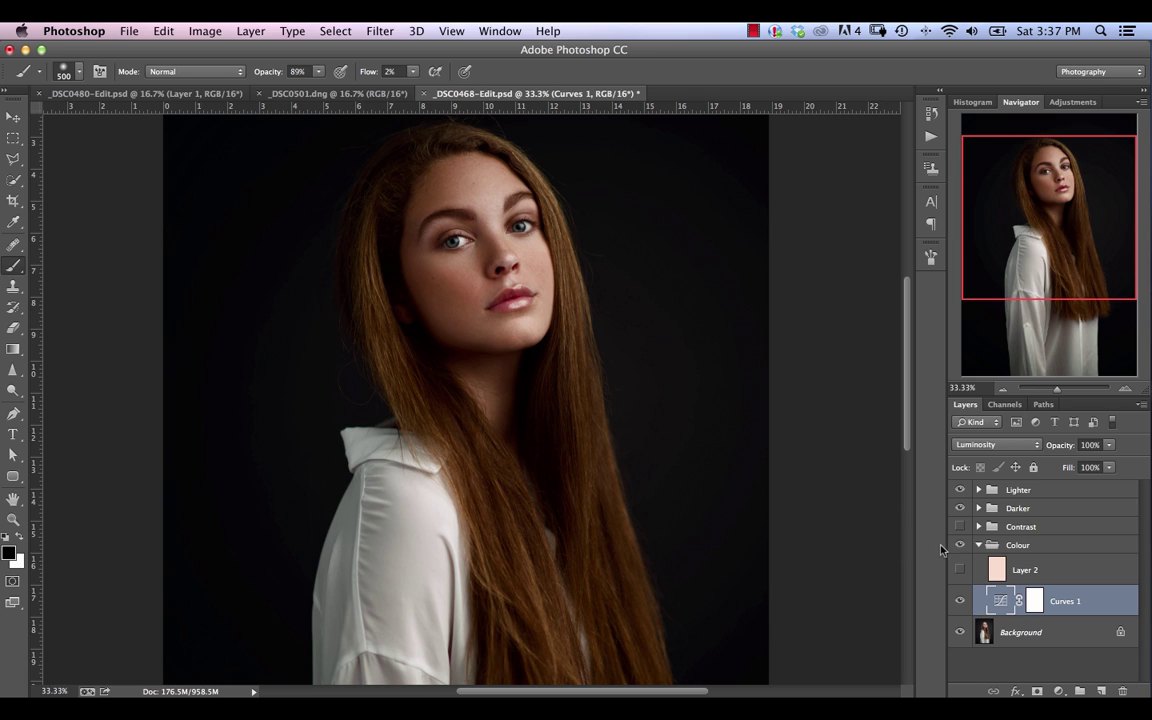
key("super+z")
- Leave the Curves 1 layer's blend mode at Normal and collapse the Colour group
left_click(995, 447)
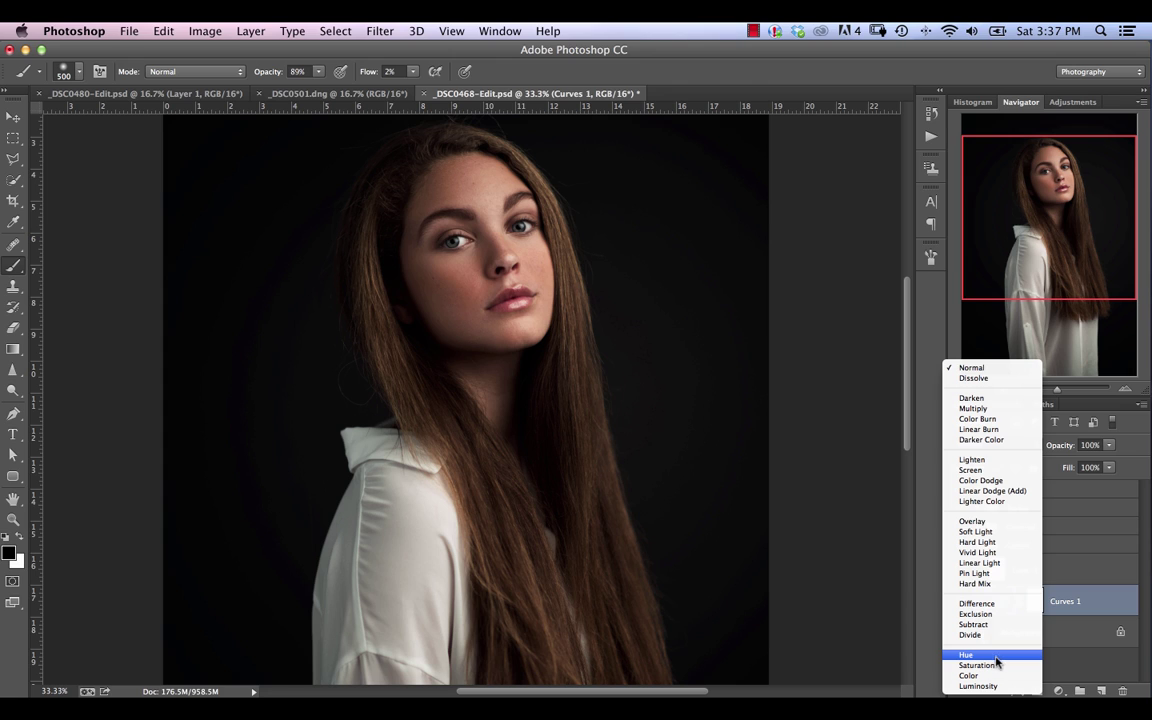
left_click(1092, 611)
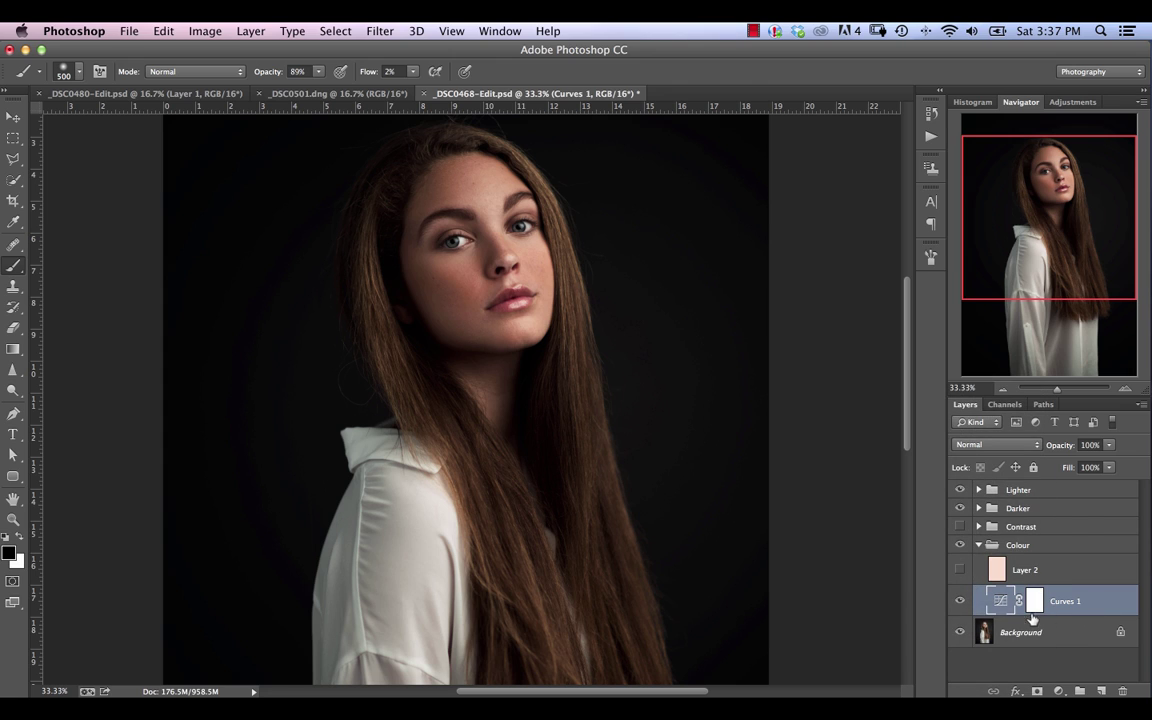
left_click(978, 545)
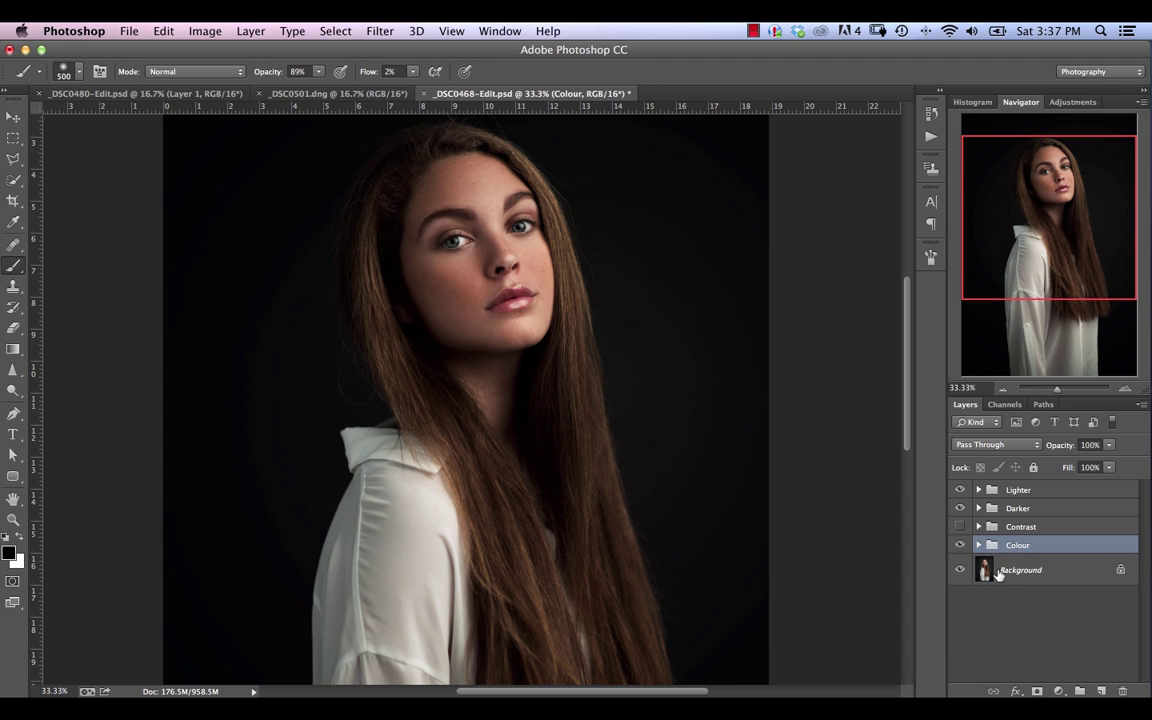